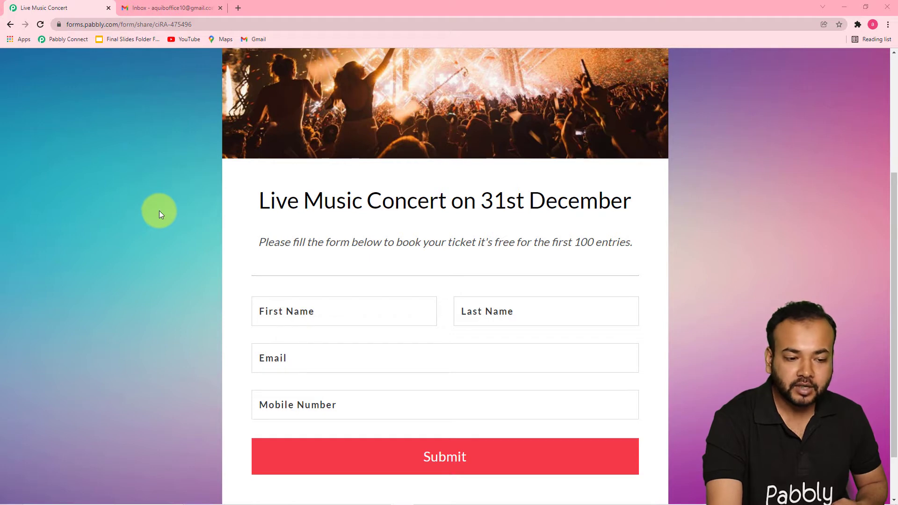
# Submit the concert booking form with the attendee's autofilled first name, last name, email and mobile number
pyautogui.scroll(2, 156, 210)
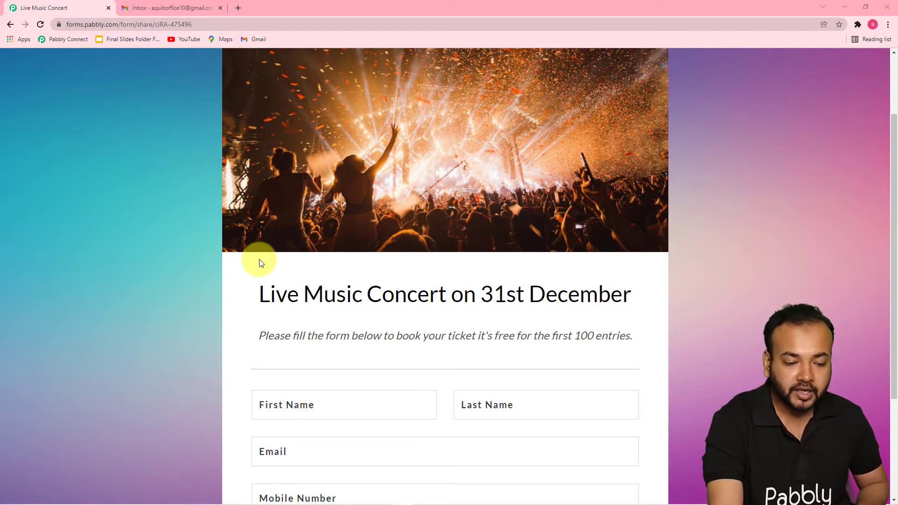
pyautogui.scroll(1, 259, 253)
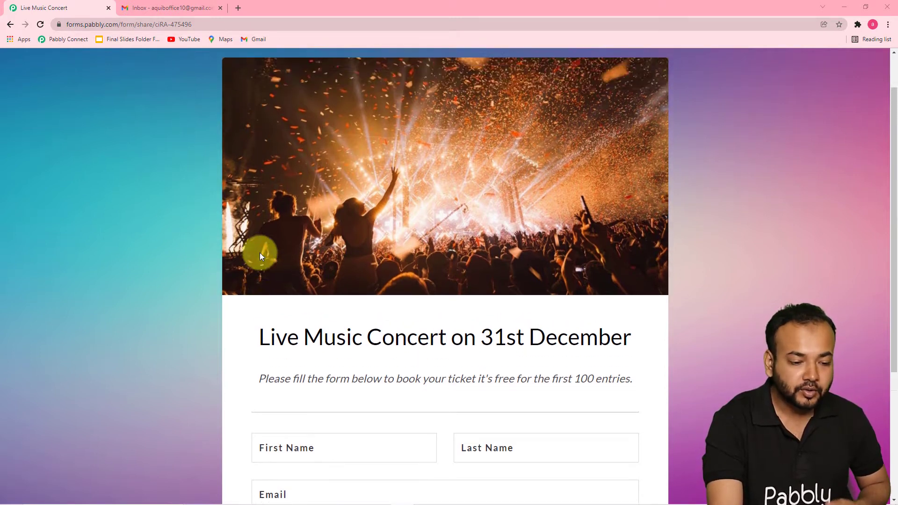
pyautogui.scroll(-3, 261, 262)
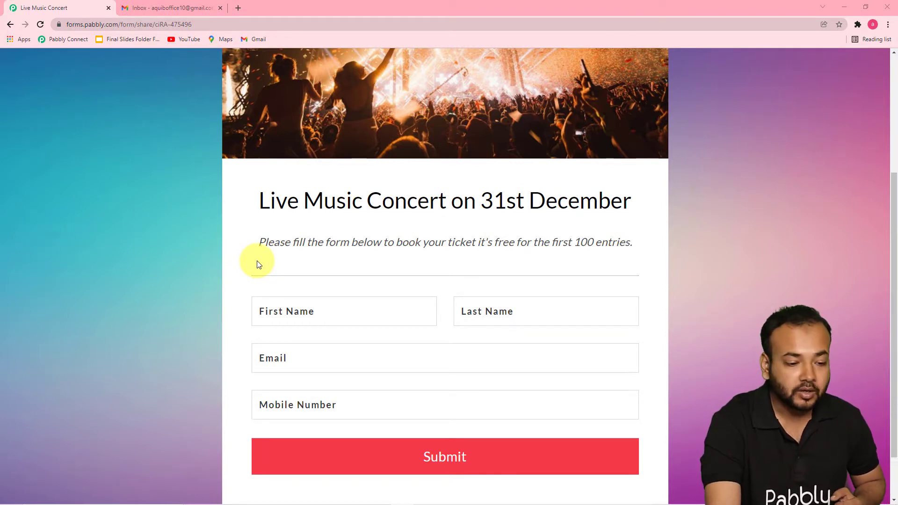
pyautogui.click(298, 316)
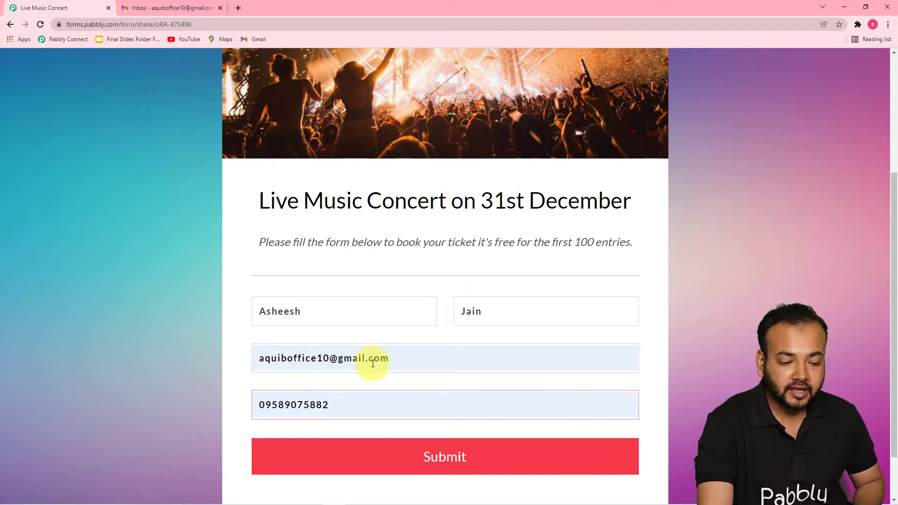
pyautogui.click(328, 468)
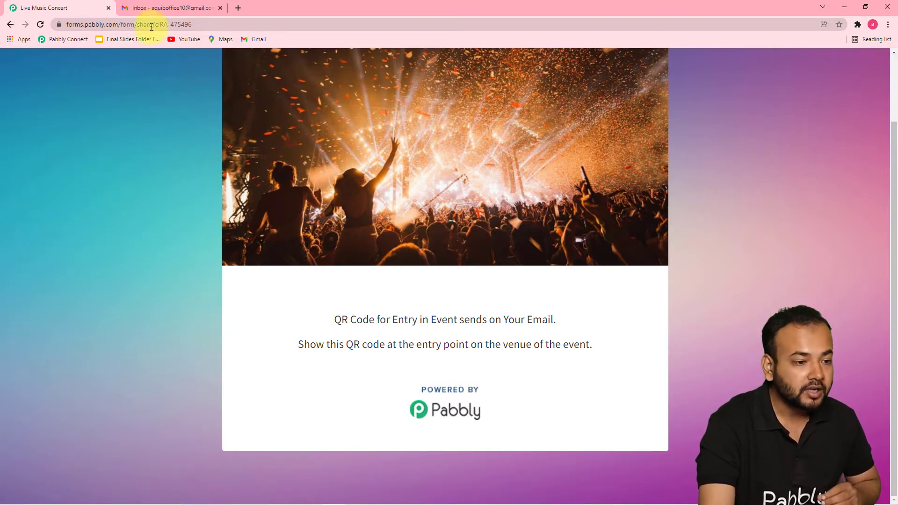
# Refresh the Gmail inbox, open the 'QR Code for Entry' concert email and enlarge its QR attachment
pyautogui.click(150, 13)
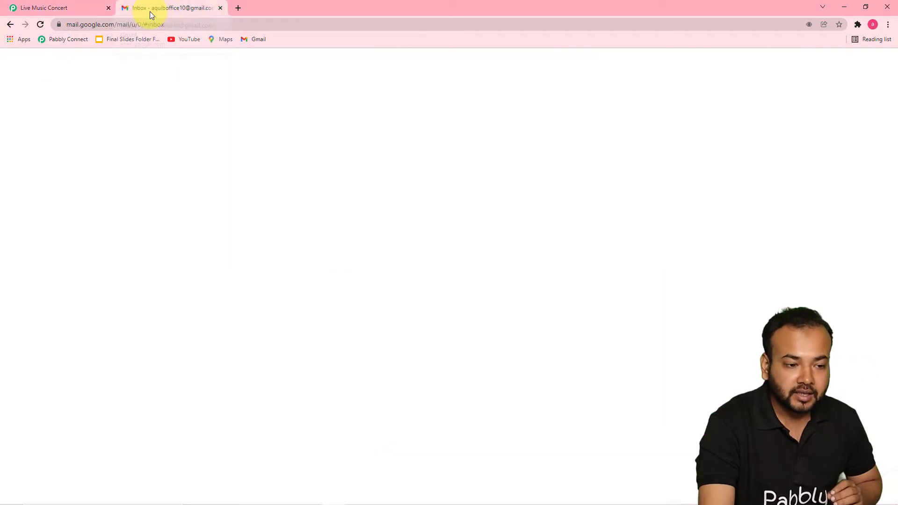
pyautogui.click(240, 112)
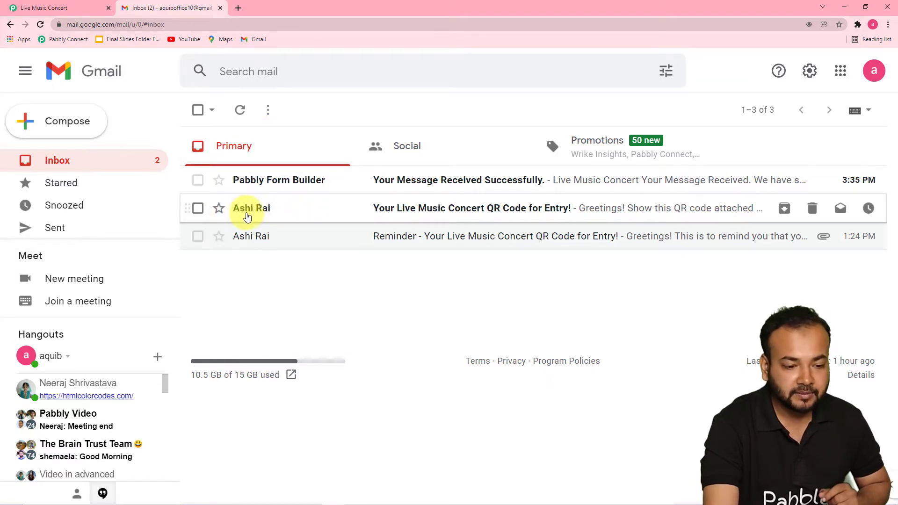
pyautogui.click(405, 210)
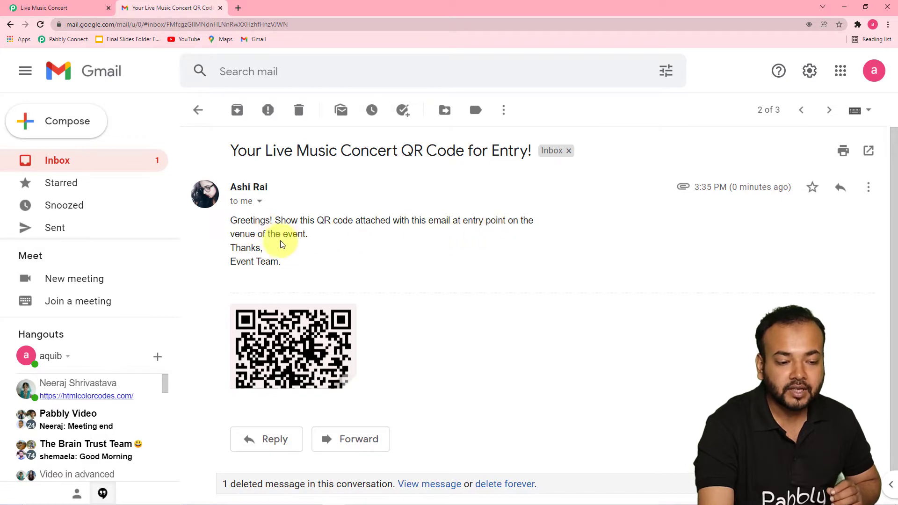
pyautogui.click(292, 339)
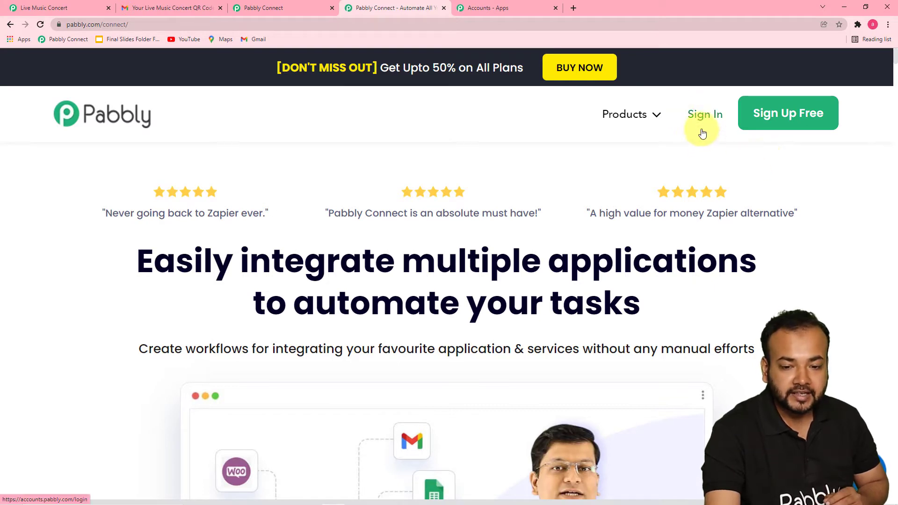
# Return from the Accounts - Apps page to the Pabbly Connect dashboard and start a new workflow
pyautogui.click(475, 7)
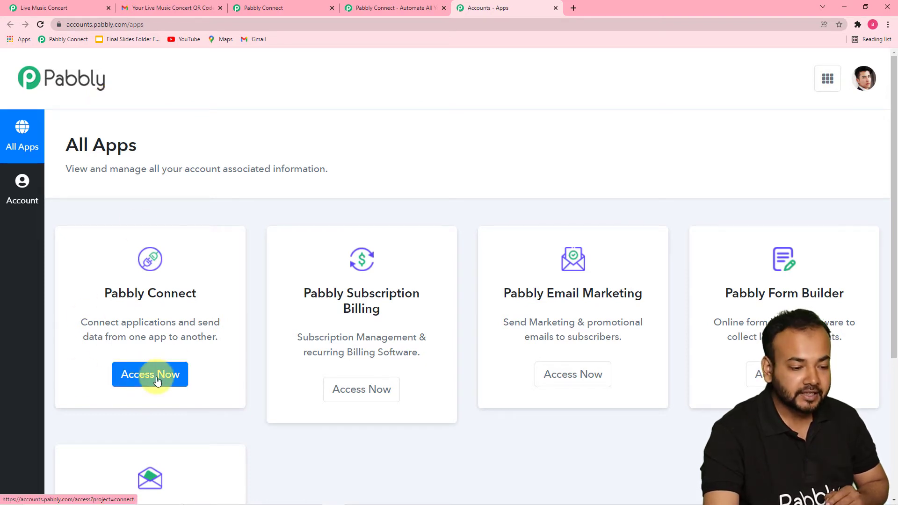
pyautogui.click(267, 13)
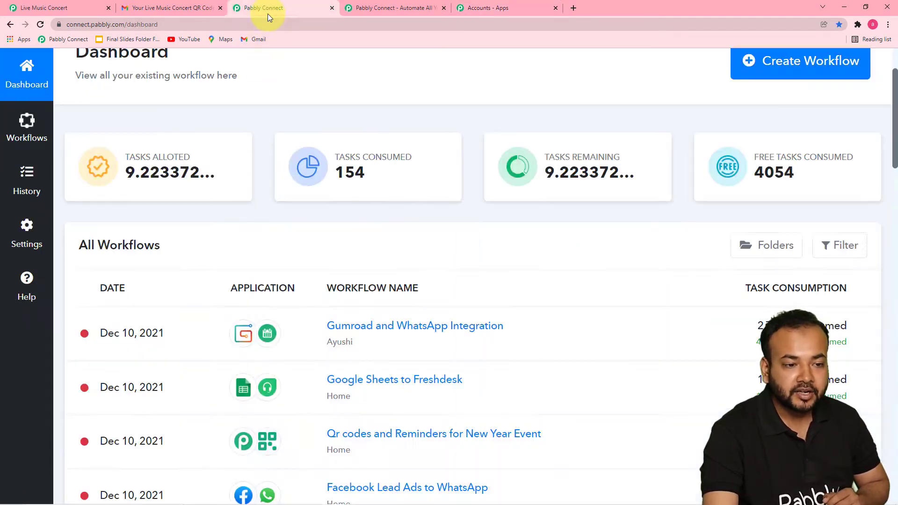
pyautogui.scroll(2, 243, 238)
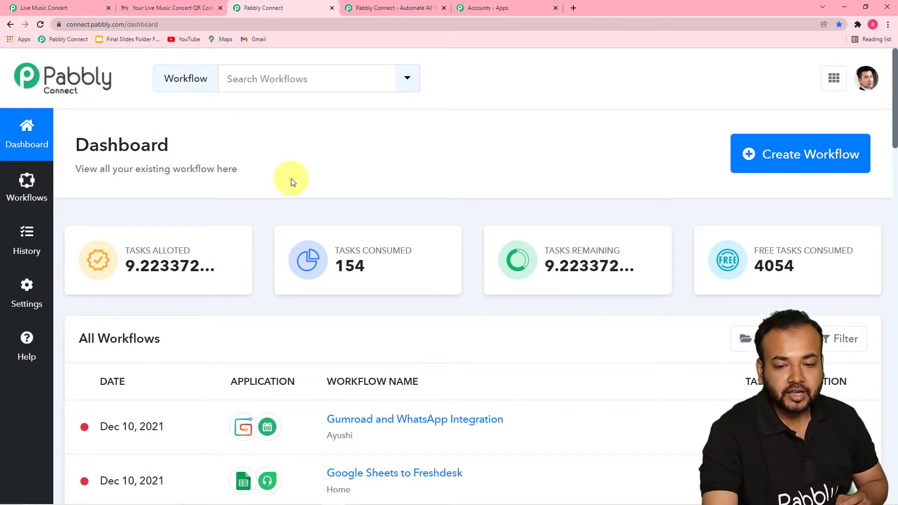
pyautogui.click(764, 164)
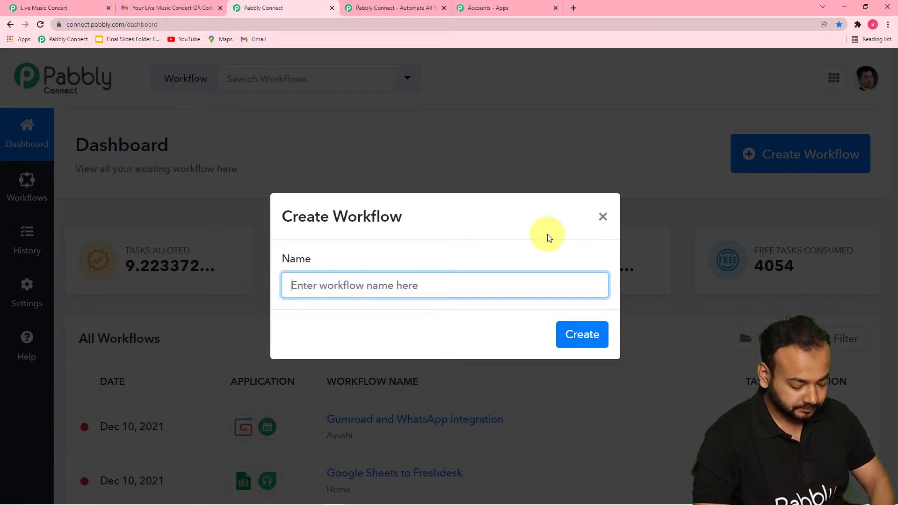
# Paste 'Send QR Codes and Reminder of Event on Form Submission' as the workflow name and create it
pyautogui.write('Send QR Codes and Reminder of Event on Form Submission')
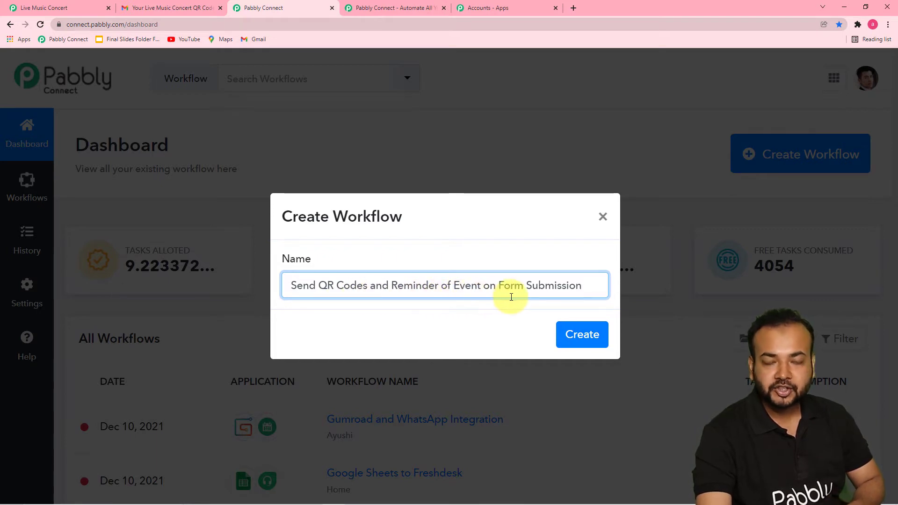
pyautogui.click(579, 335)
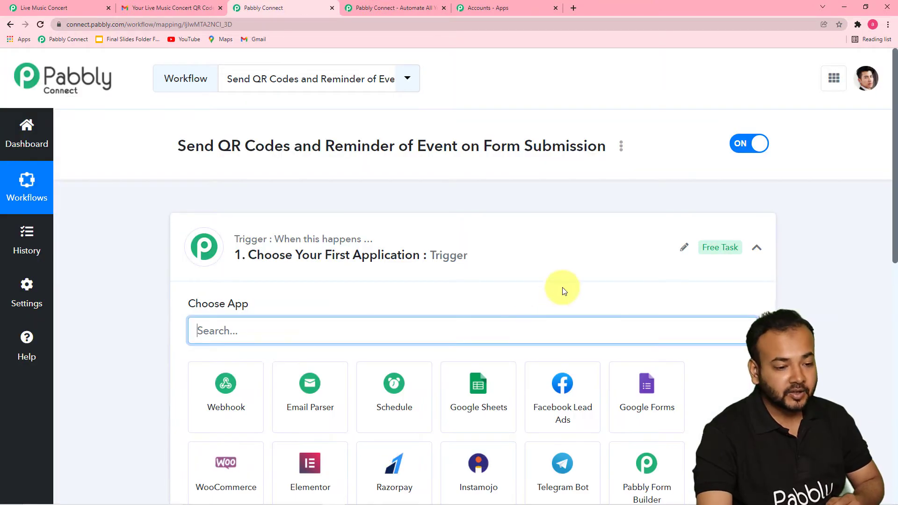
# Collapse the Trigger card, then expand it again to show the trigger app list
pyautogui.click(756, 248)
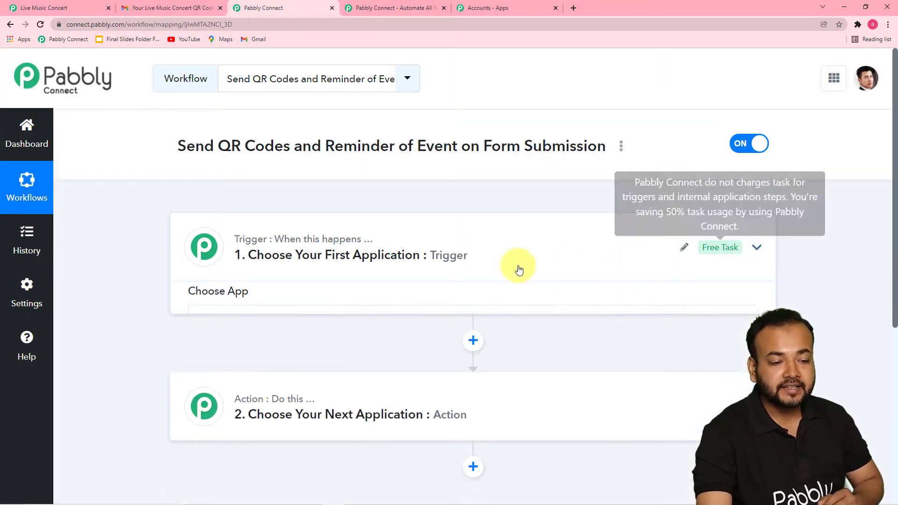
pyautogui.moveTo(241, 366)
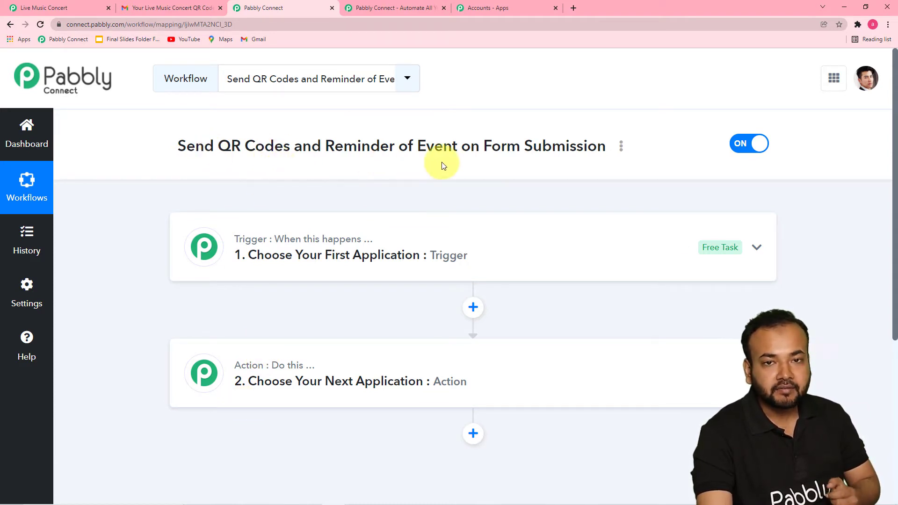
pyautogui.click(281, 255)
# Search 'pabb' and set the trigger to Pabbly Form Builder's New Form Submission event
pyautogui.scroll(-3, 84, 246)
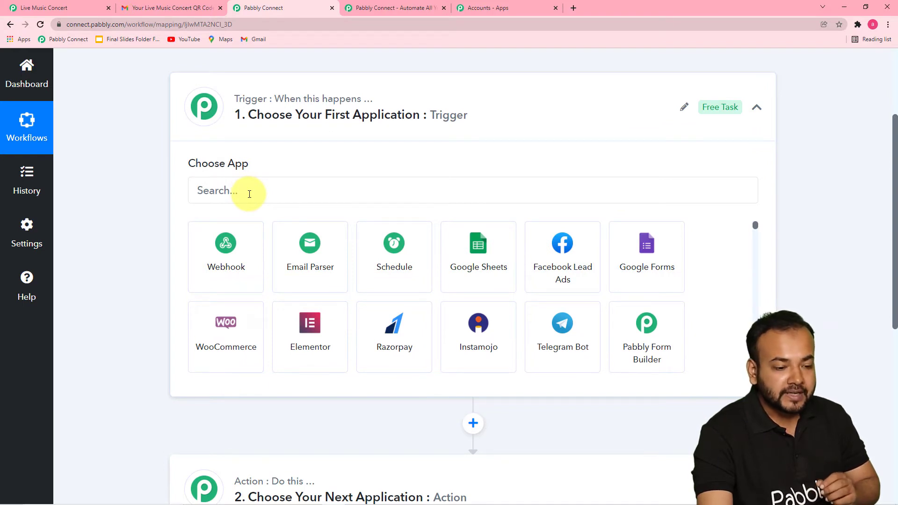
pyautogui.click(249, 194)
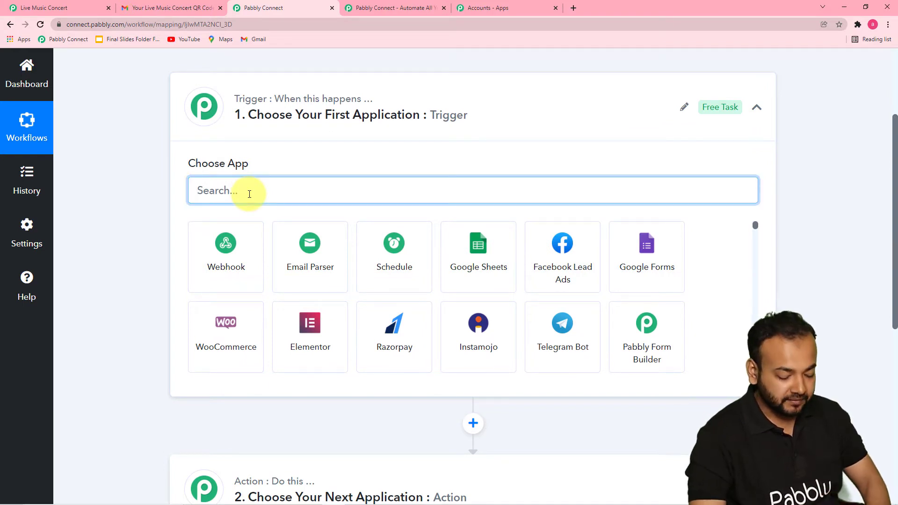
pyautogui.write('pabb')
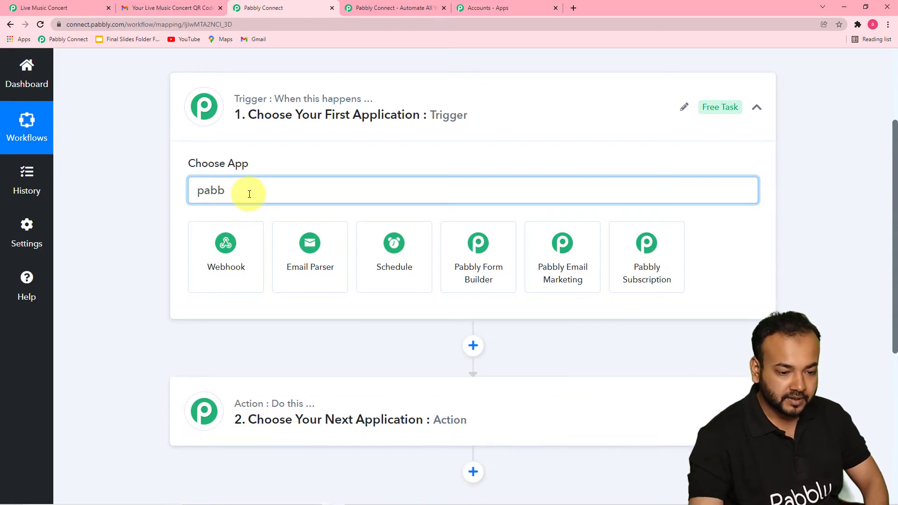
pyautogui.click(489, 253)
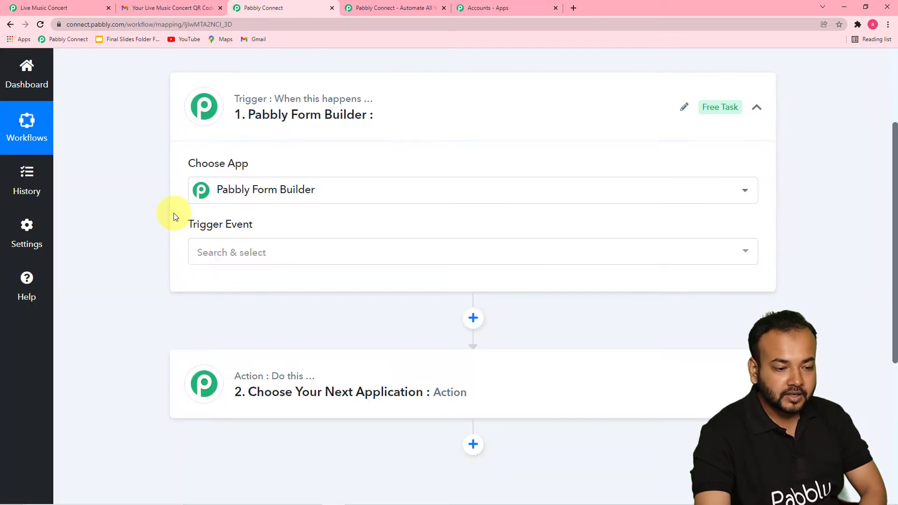
pyautogui.click(222, 253)
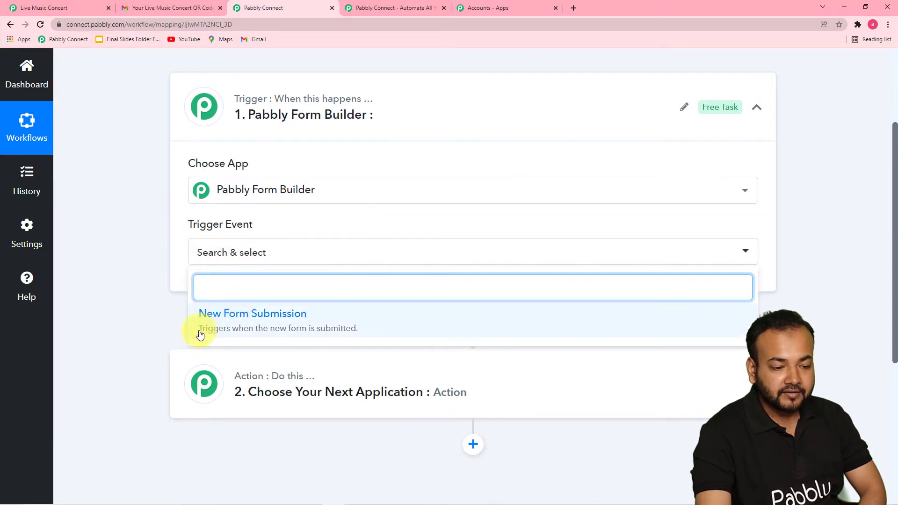
pyautogui.click(219, 330)
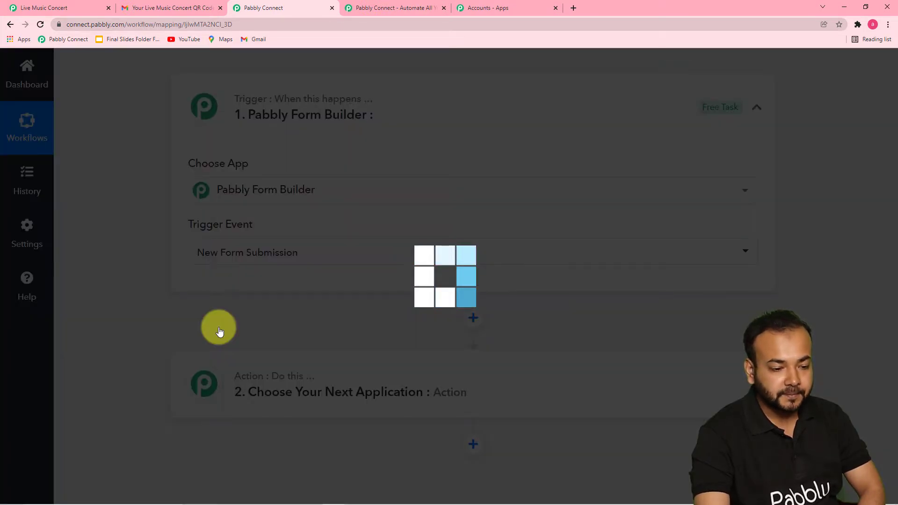
pyautogui.scroll(-3, 167, 181)
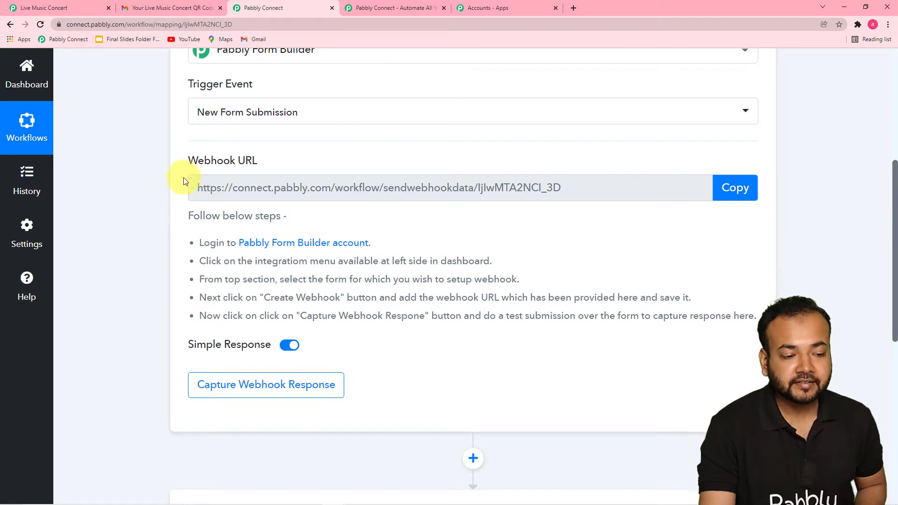
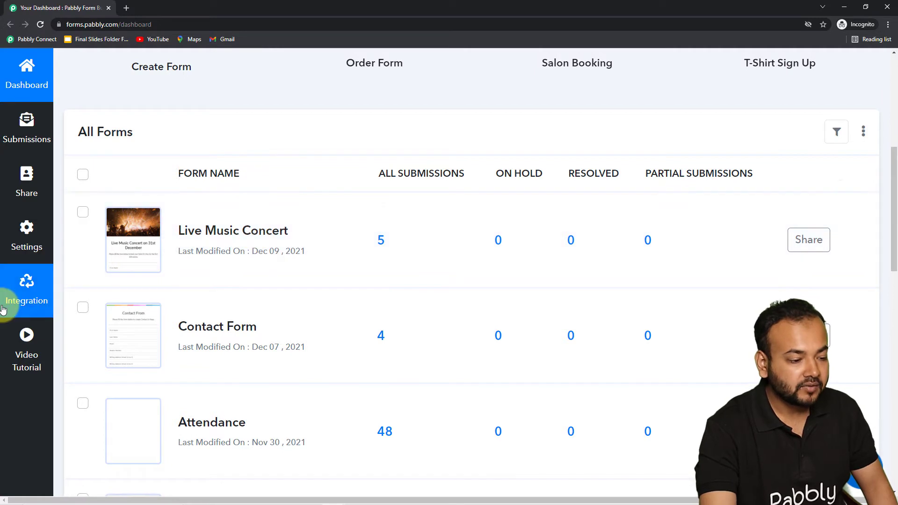
# Add the copied Pabbly Connect URL as a new webhook on the Live Music Concert form
pyautogui.click(27, 299)
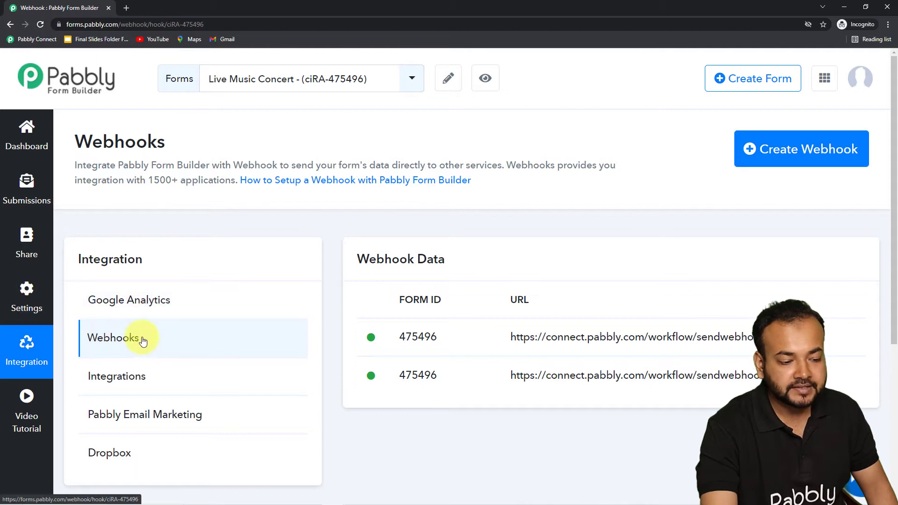
pyautogui.click(125, 354)
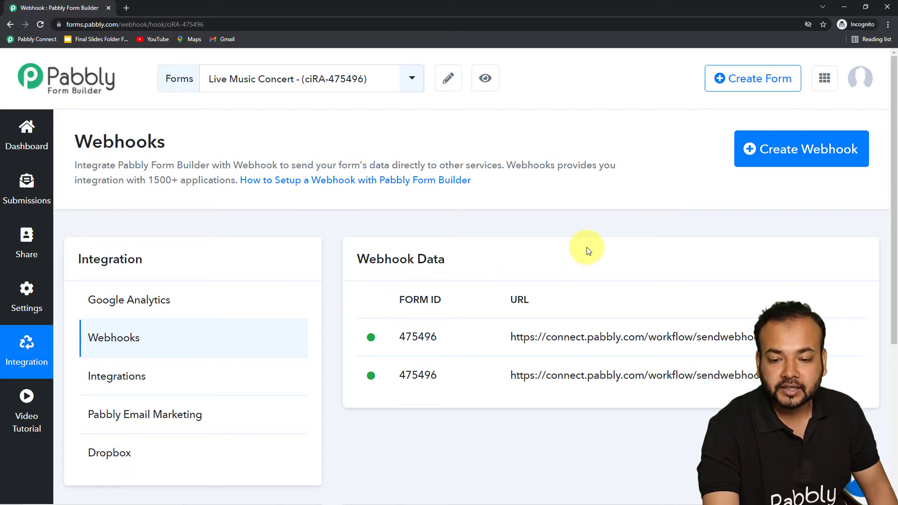
pyautogui.click(771, 152)
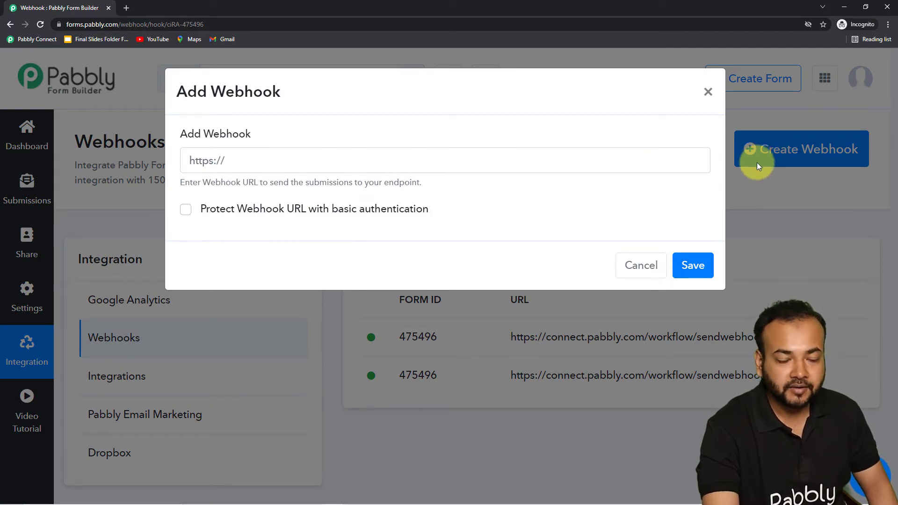
pyautogui.rightClick(274, 166)
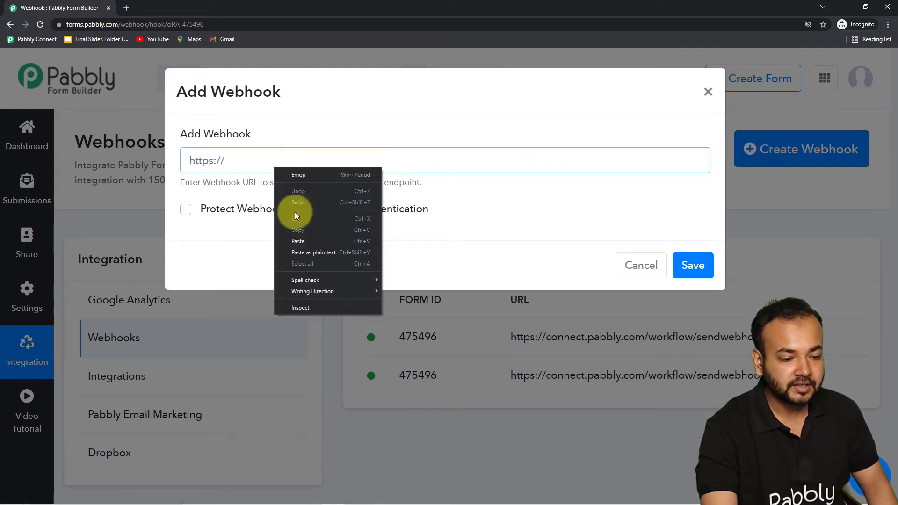
pyautogui.click(299, 239)
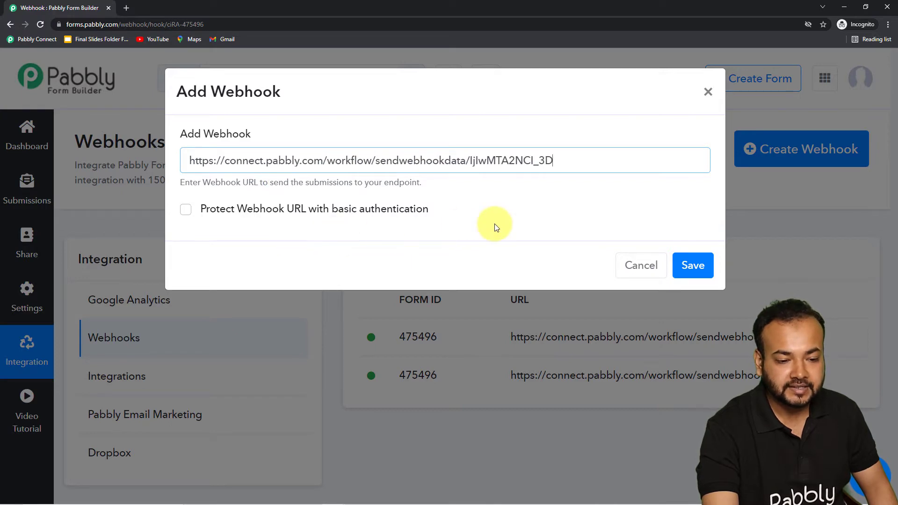
pyautogui.click(703, 270)
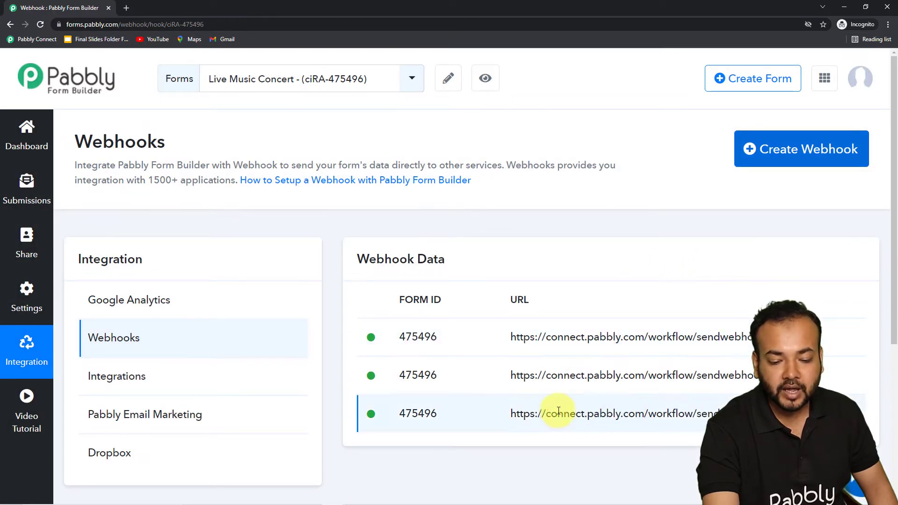
pyautogui.click(840, 10)
# Re-capture the trigger's webhook response, then switch to the Live Music Concert form page
pyautogui.scroll(-1, 326, 265)
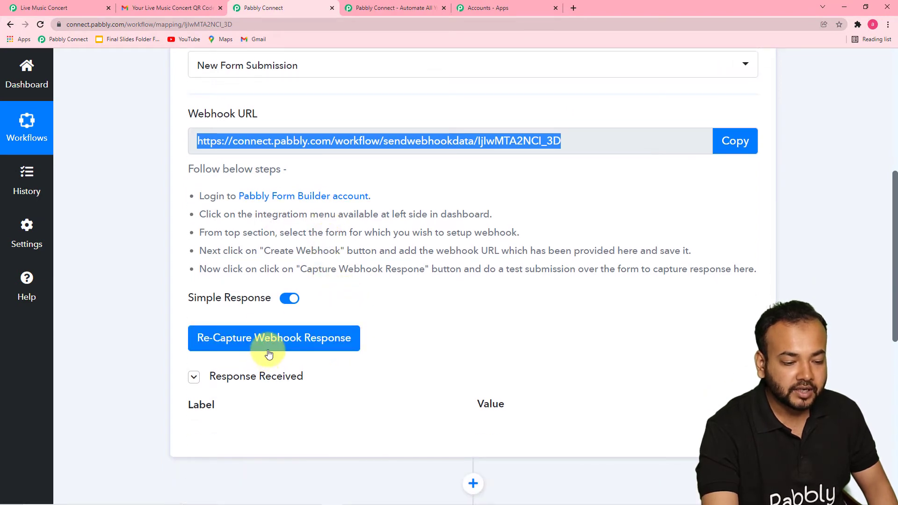
pyautogui.click(254, 339)
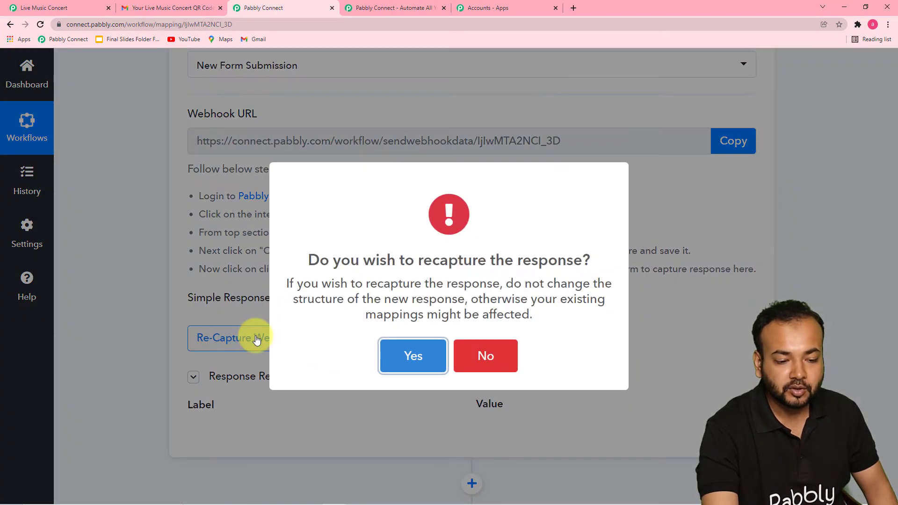
pyautogui.click(402, 362)
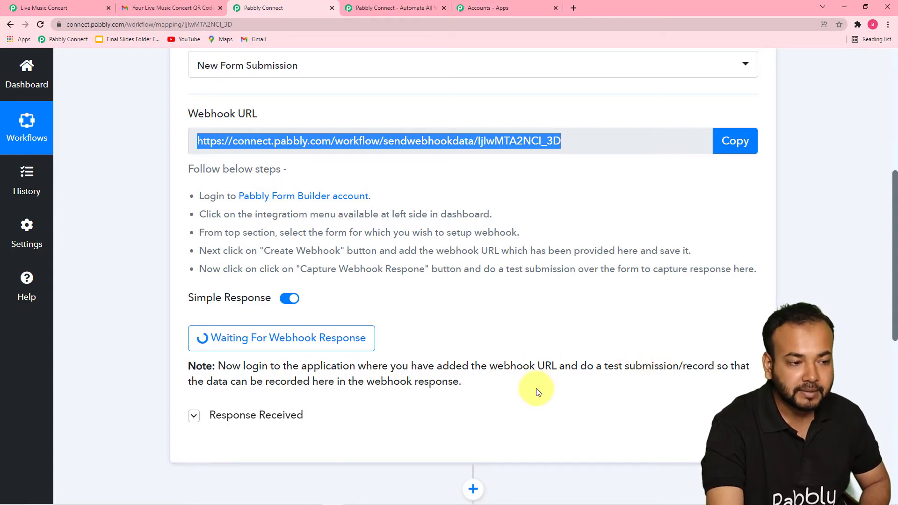
pyautogui.click(73, 10)
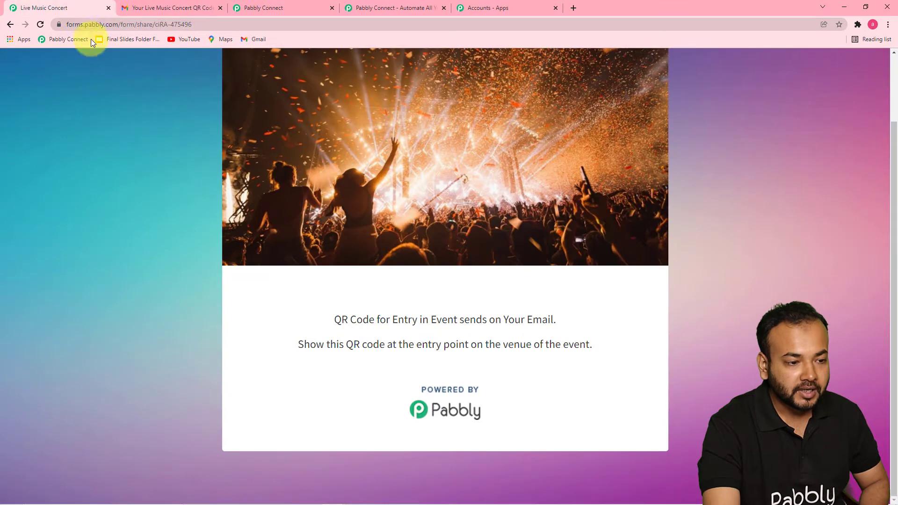
# Reload the Live Music Concert form and submit a test booking
pyautogui.click(41, 25)
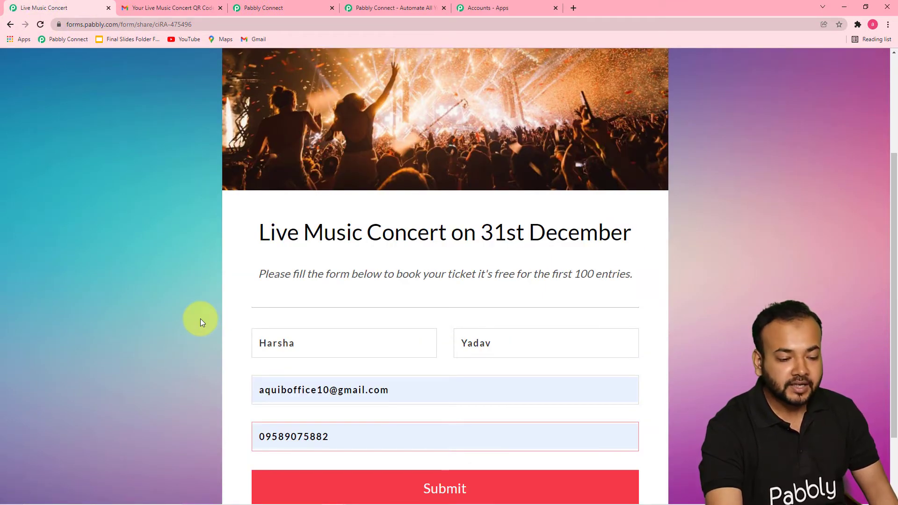
pyautogui.scroll(-2, 202, 323)
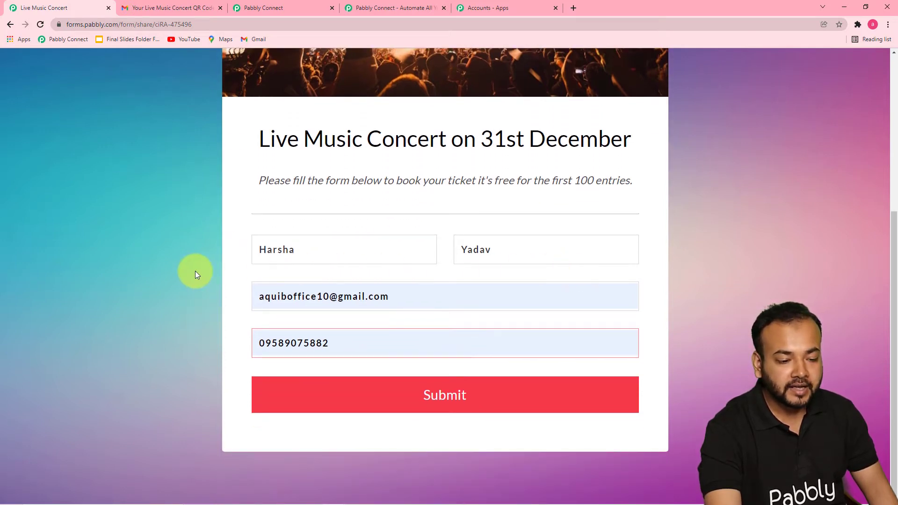
pyautogui.click(299, 408)
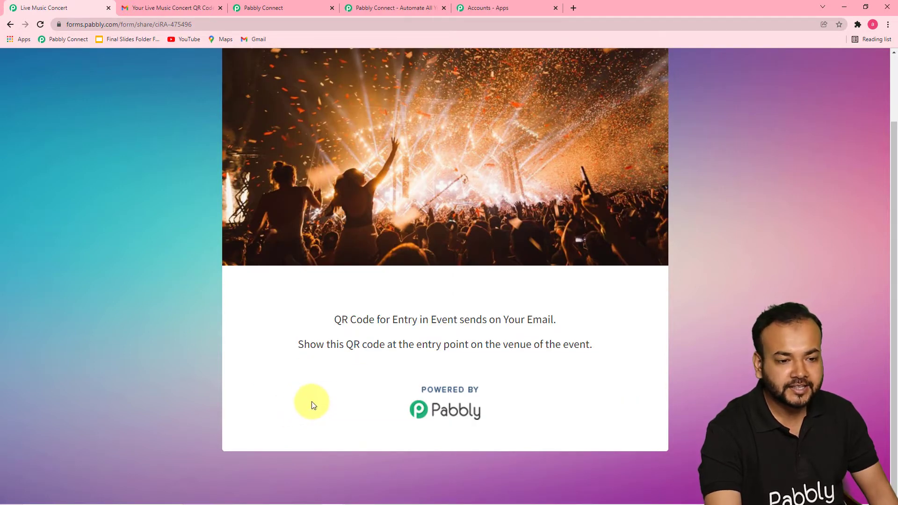
pyautogui.click(318, 5)
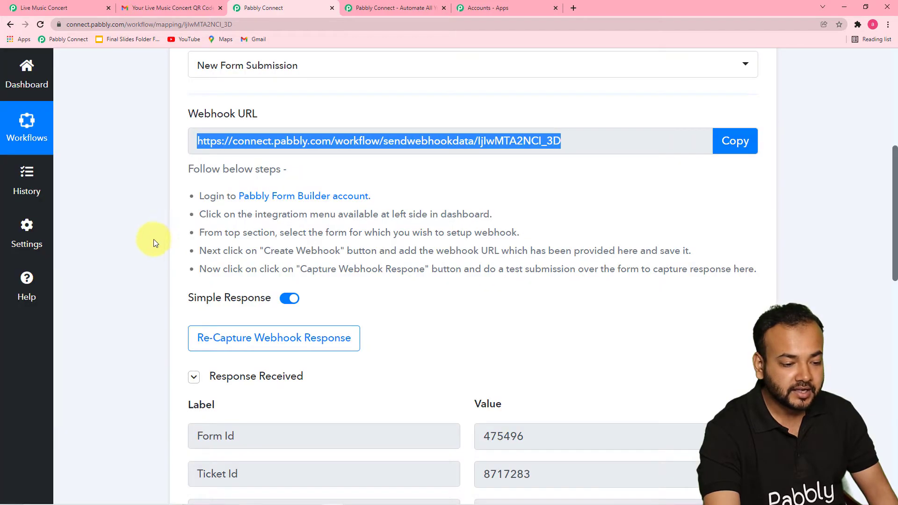
pyautogui.scroll(1, 122, 278)
pyautogui.scroll(-5, 123, 278)
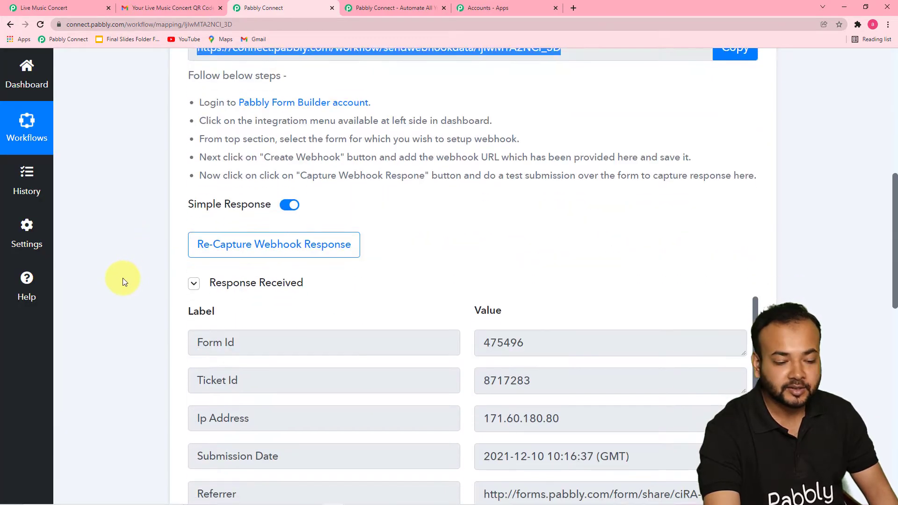
pyautogui.scroll(-4, 122, 278)
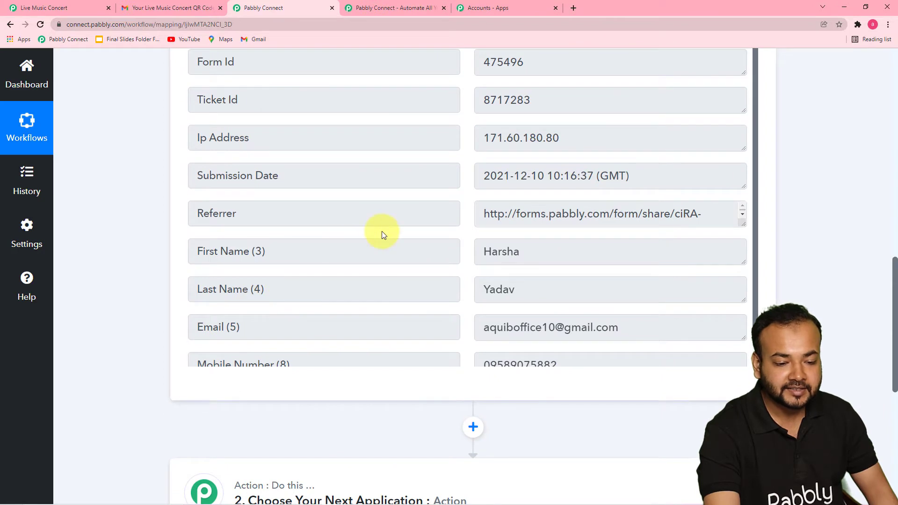
pyautogui.scroll(-1, 386, 232)
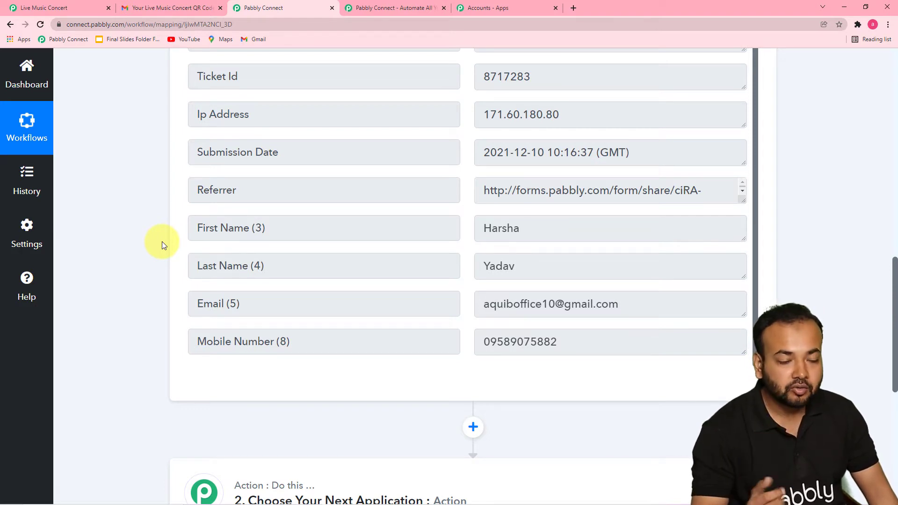
pyautogui.scroll(-4, 162, 242)
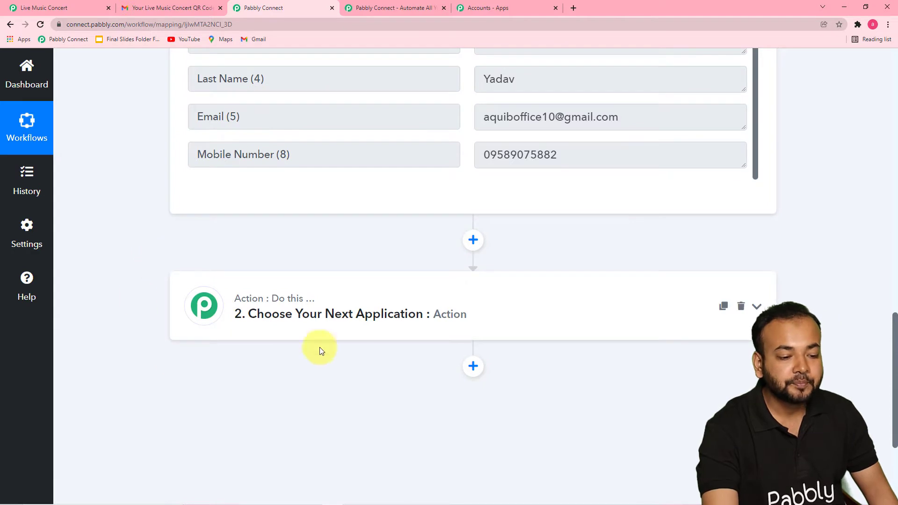
# Set the second action to QR.io with the Generate QR Code event and begin connecting an account
pyautogui.click(310, 313)
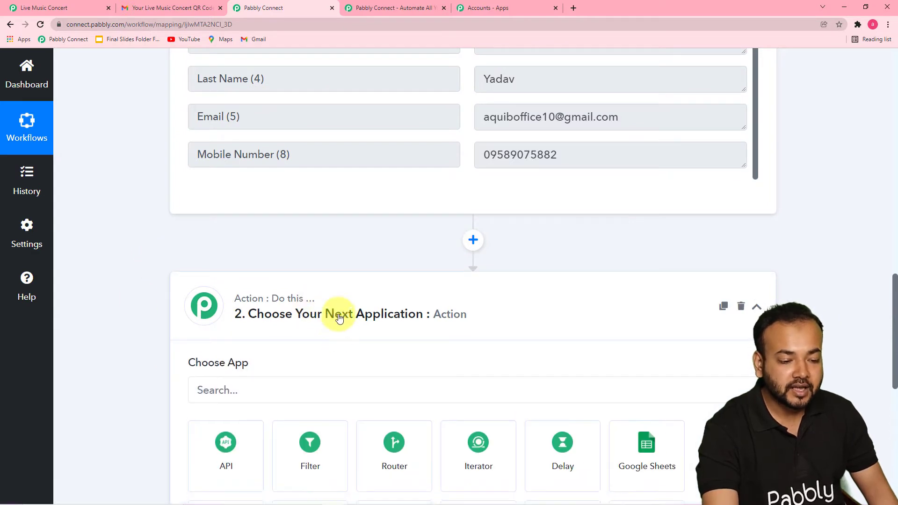
pyautogui.scroll(-2, 254, 354)
pyautogui.click(245, 292)
pyautogui.write('qr')
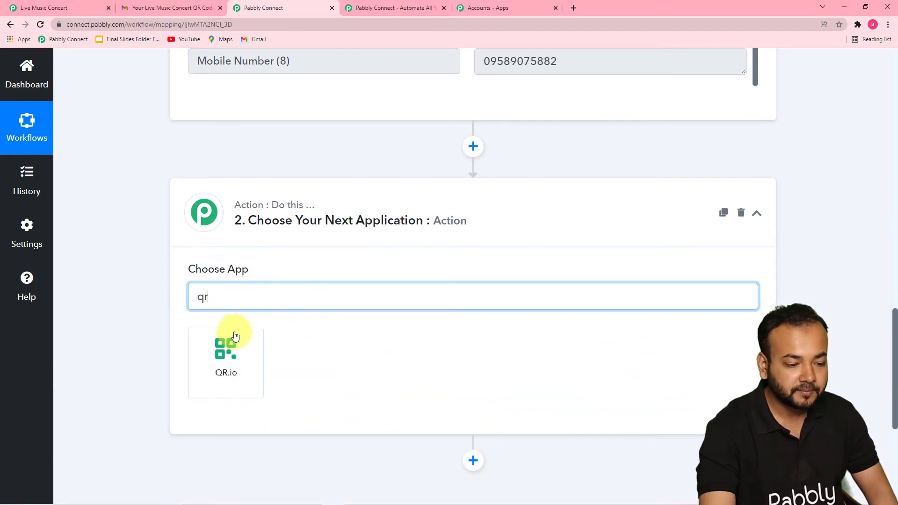
pyautogui.click(223, 354)
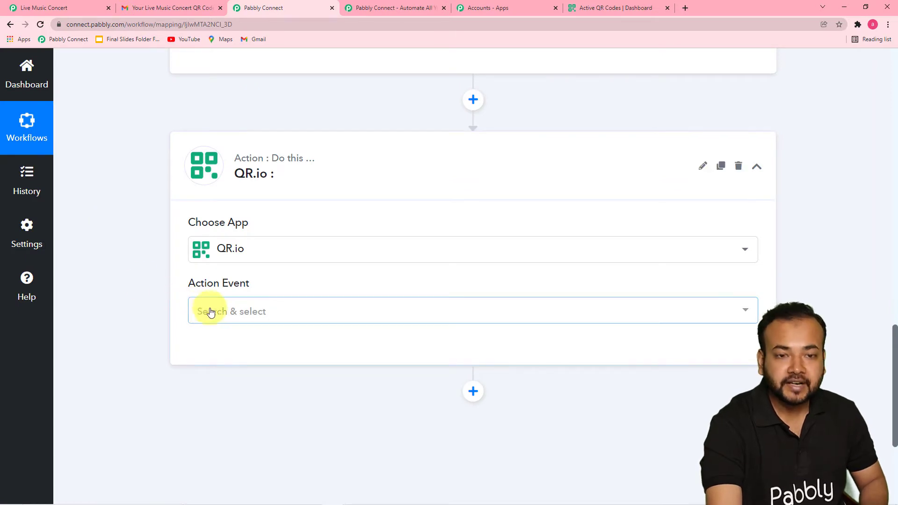
pyautogui.click(224, 315)
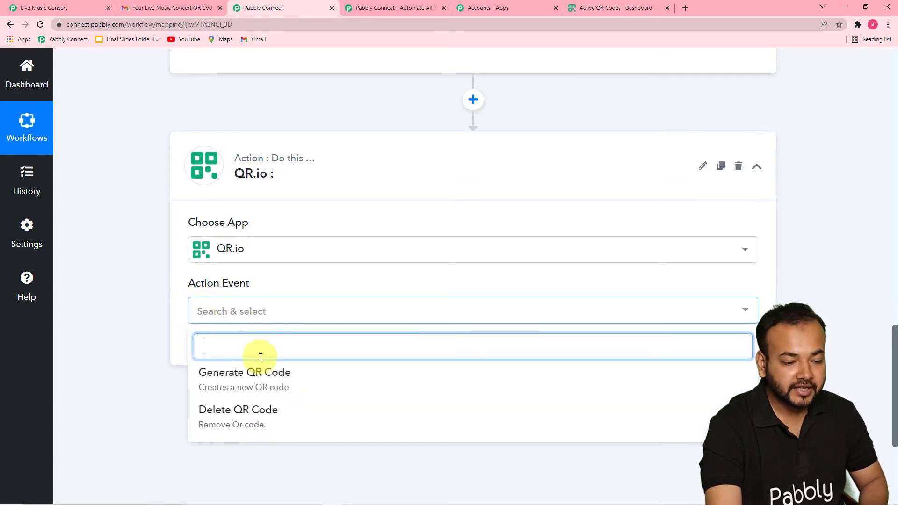
pyautogui.click(260, 385)
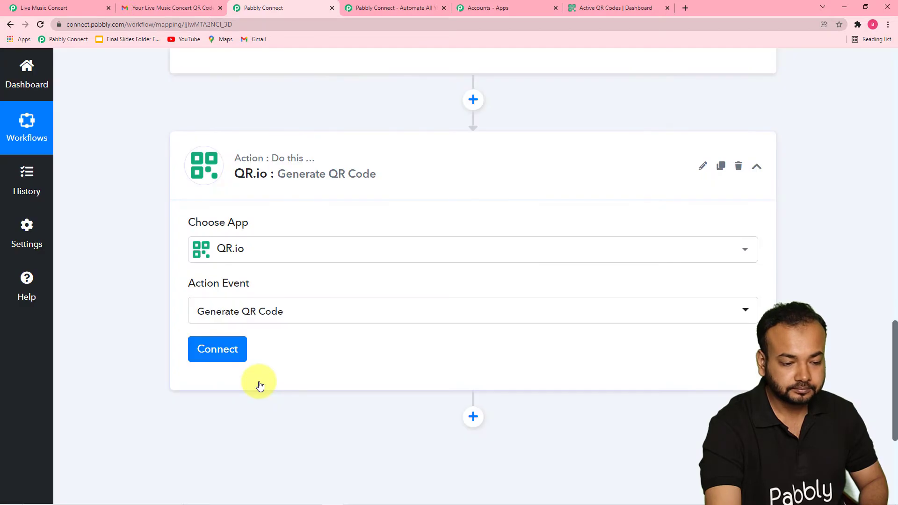
pyautogui.click(223, 349)
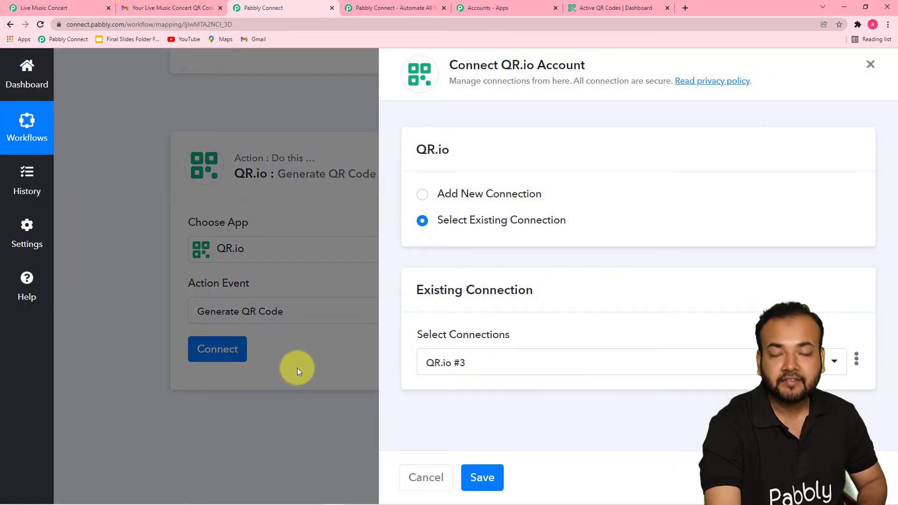
# Add a new QR.io connection named QR.io #4 and go to the QR.io dashboard
pyautogui.click(424, 196)
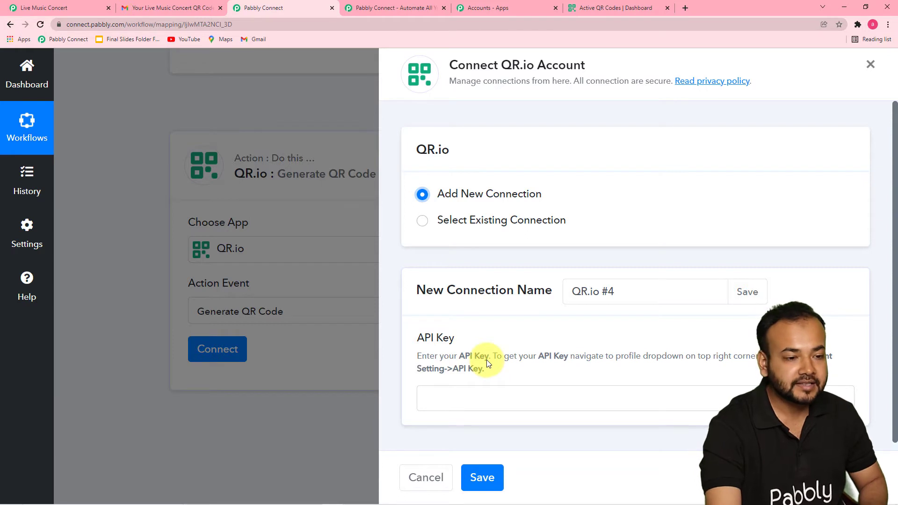
pyautogui.click(591, 8)
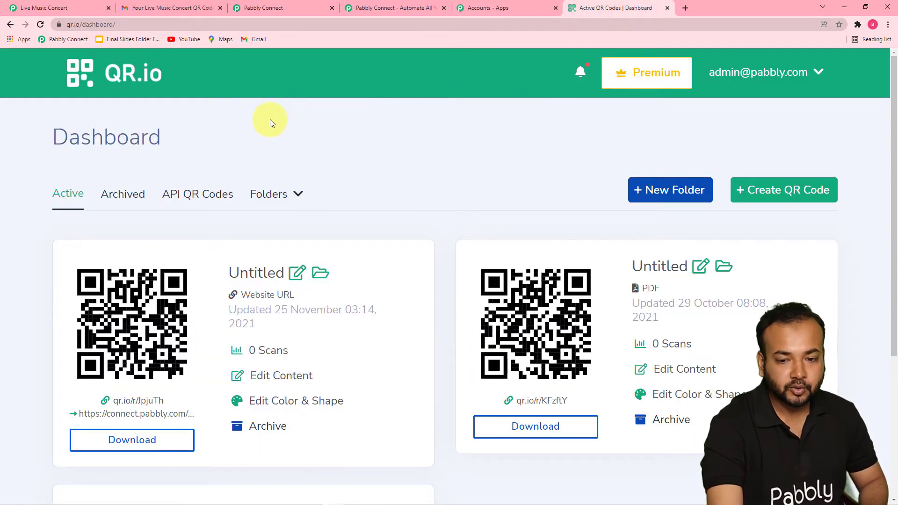
# Copy the API key from QR.io's Account Settings API Key tab
pyautogui.click(743, 73)
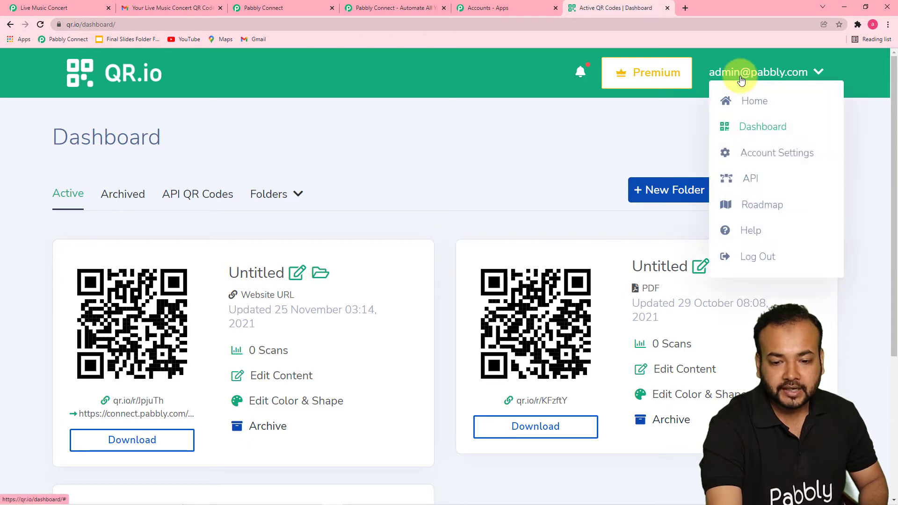
pyautogui.click(768, 156)
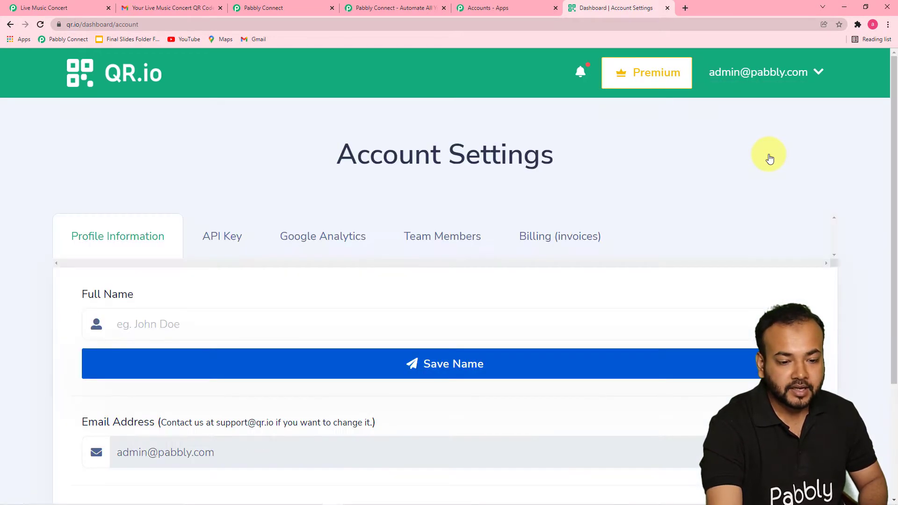
pyautogui.click(224, 240)
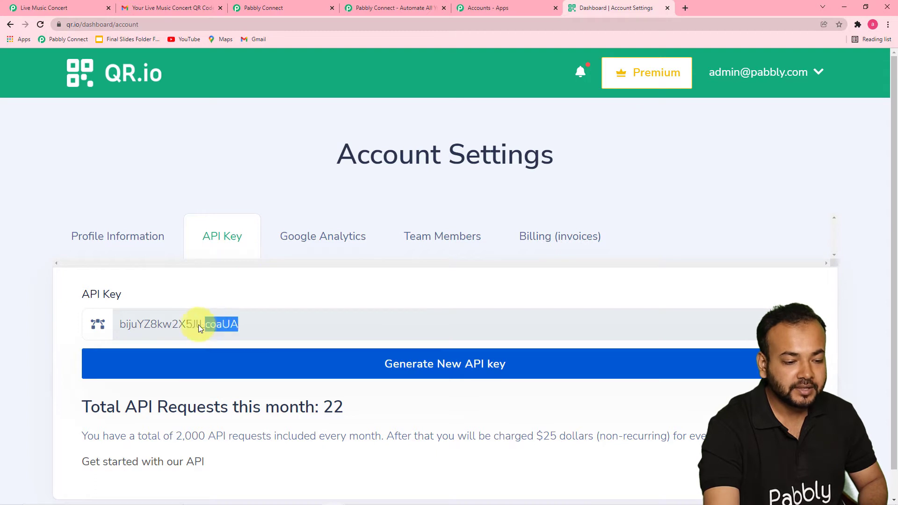
pyautogui.moveTo(130, 330); pyautogui.dragTo(118, 326)
pyautogui.rightClick(123, 326)
pyautogui.click(238, 330)
# Paste the QR.io API key into the QR.io #4 connection and save it
pyautogui.click(287, 5)
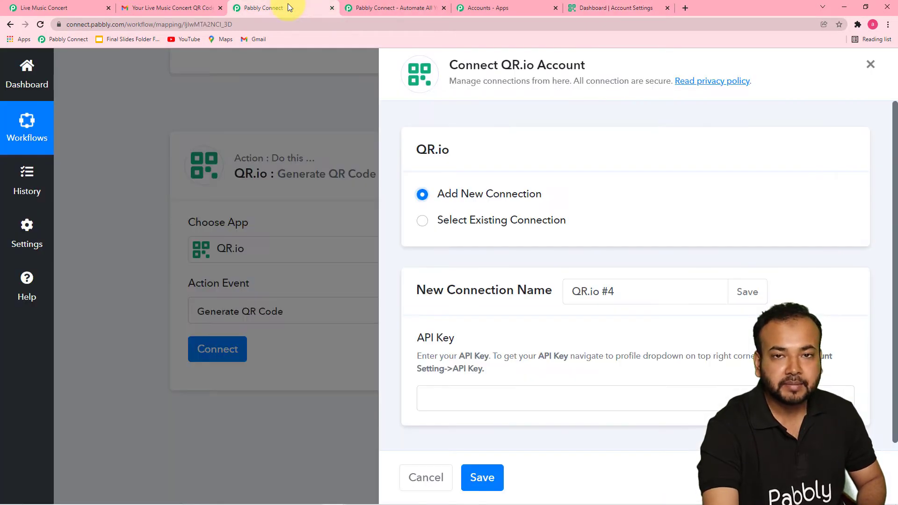
pyautogui.rightClick(450, 397)
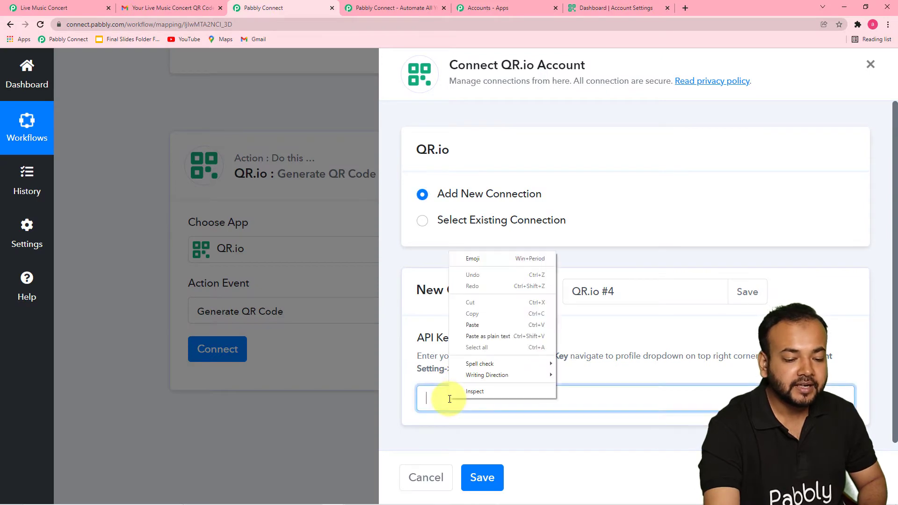
pyautogui.click(470, 325)
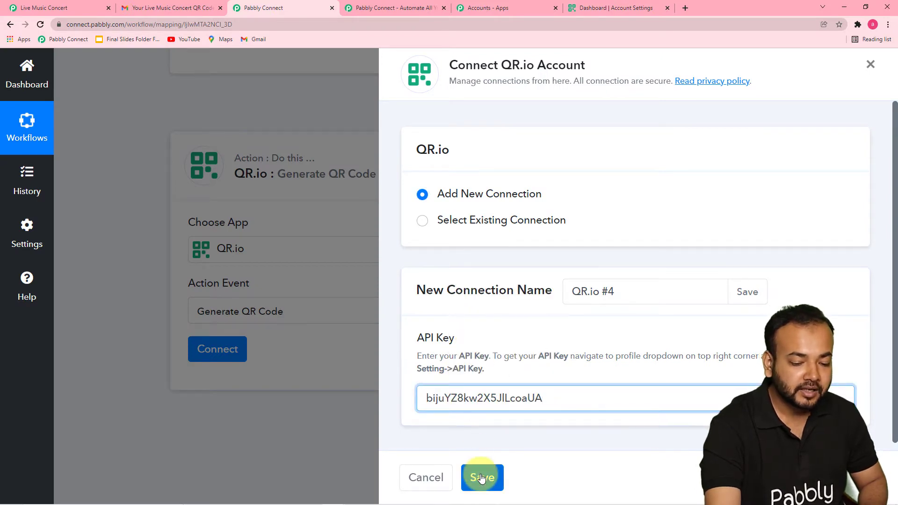
pyautogui.click(482, 477)
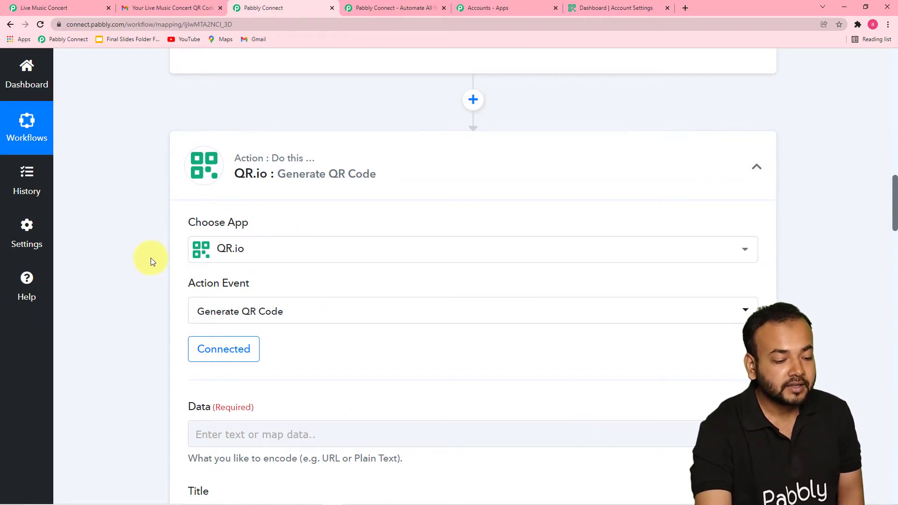
pyautogui.scroll(-6, 151, 257)
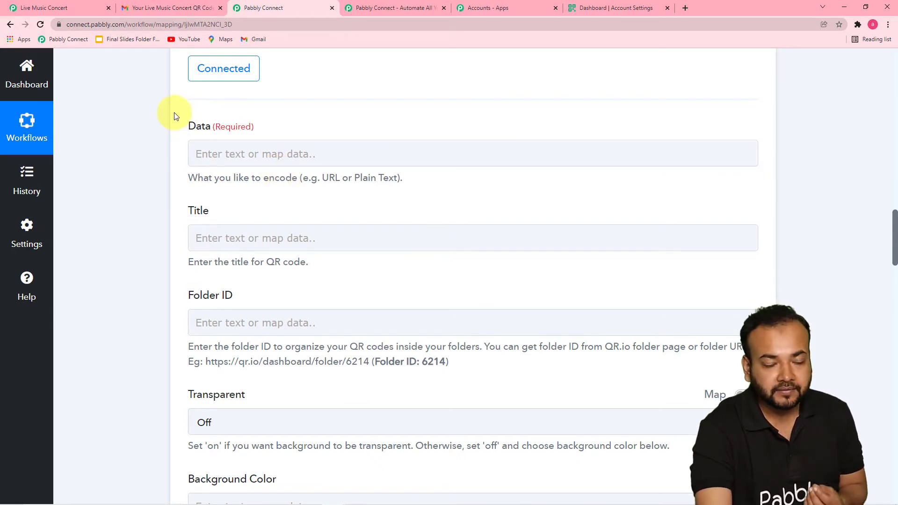
# Map the form submission's First Name into the QR code's Data field
pyautogui.click(221, 150)
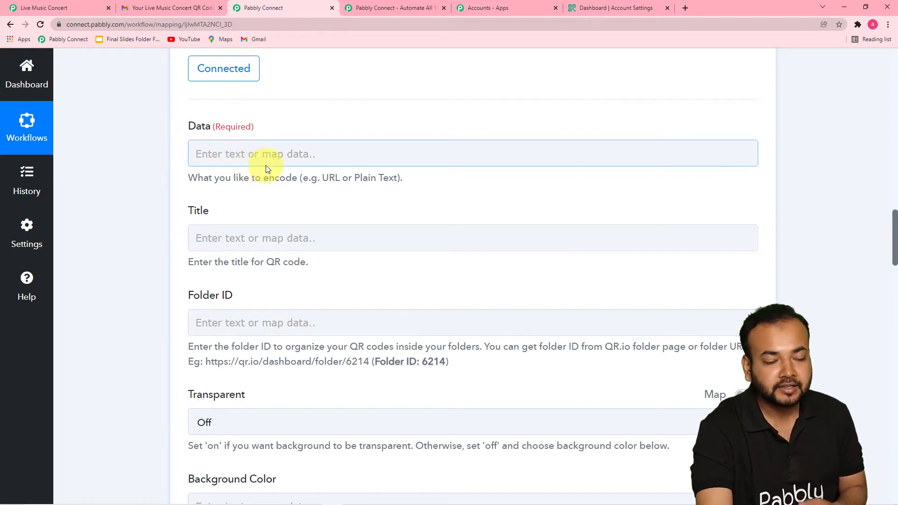
pyautogui.scroll(-3, 266, 166)
pyautogui.scroll(5, 281, 163)
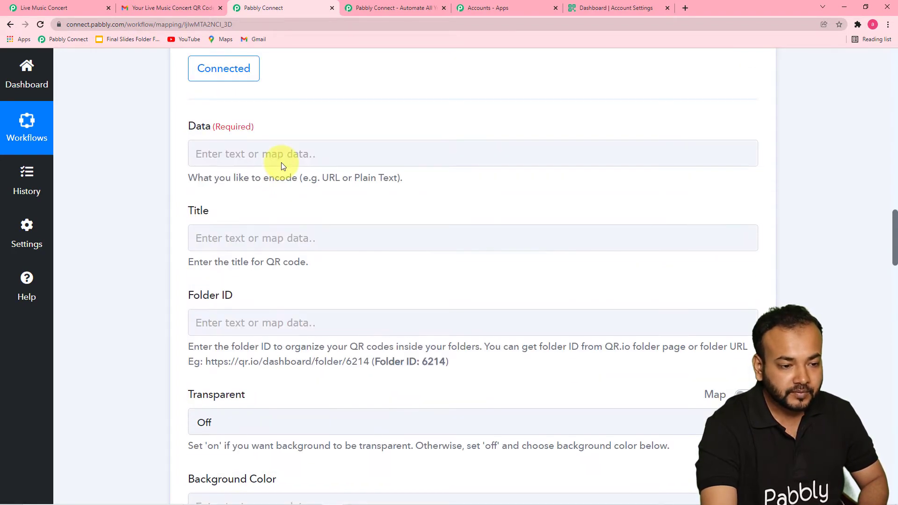
pyautogui.scroll(8, 290, 165)
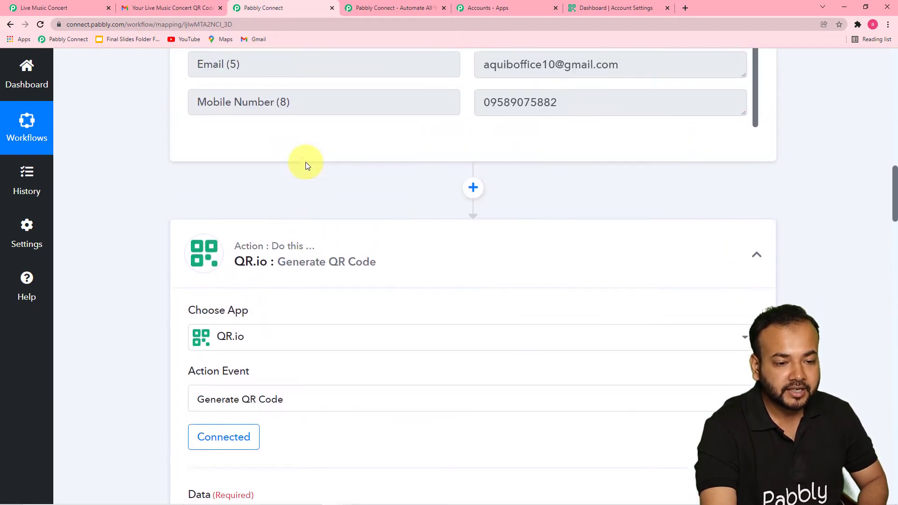
pyautogui.scroll(1, 305, 164)
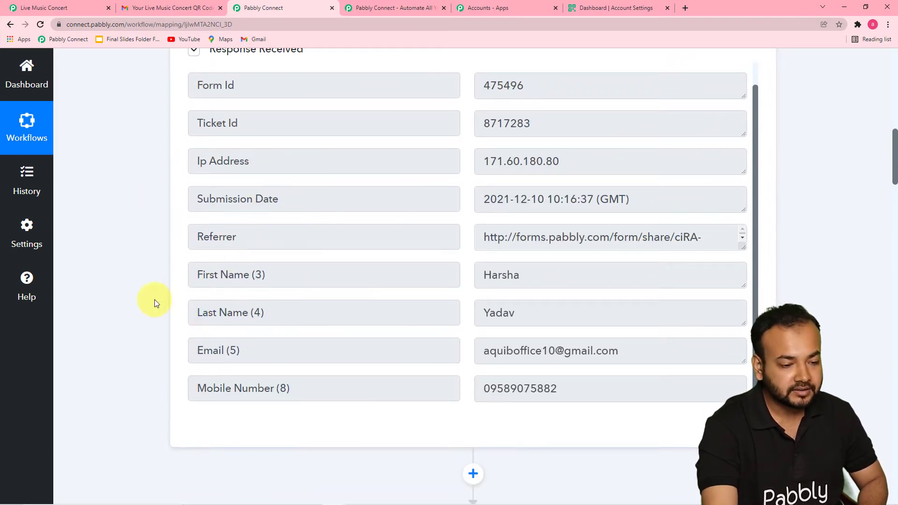
pyautogui.scroll(-2, 155, 300)
pyautogui.scroll(-1, 154, 300)
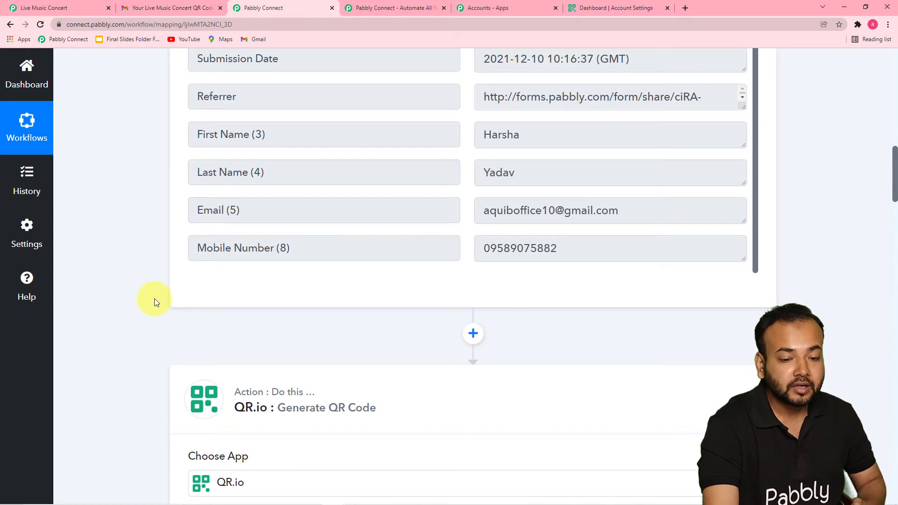
pyautogui.scroll(-7, 157, 299)
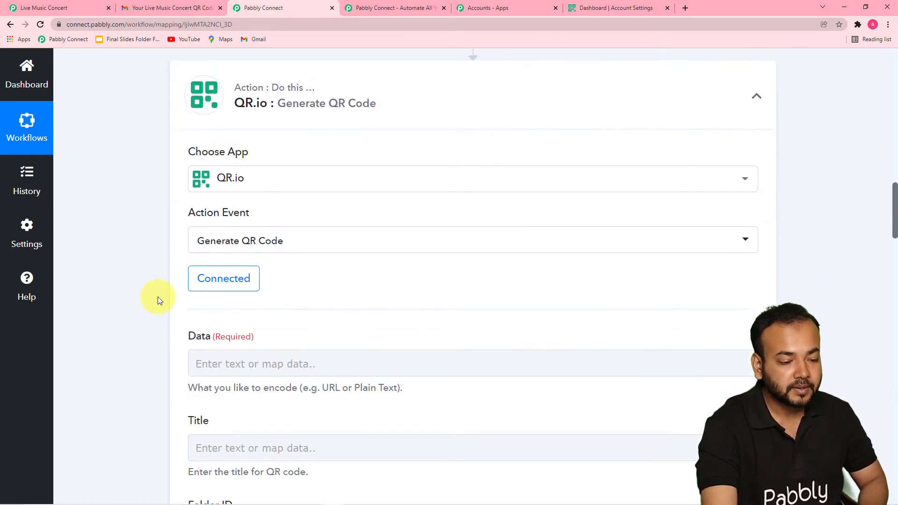
pyautogui.scroll(-3, 158, 297)
pyautogui.click(268, 152)
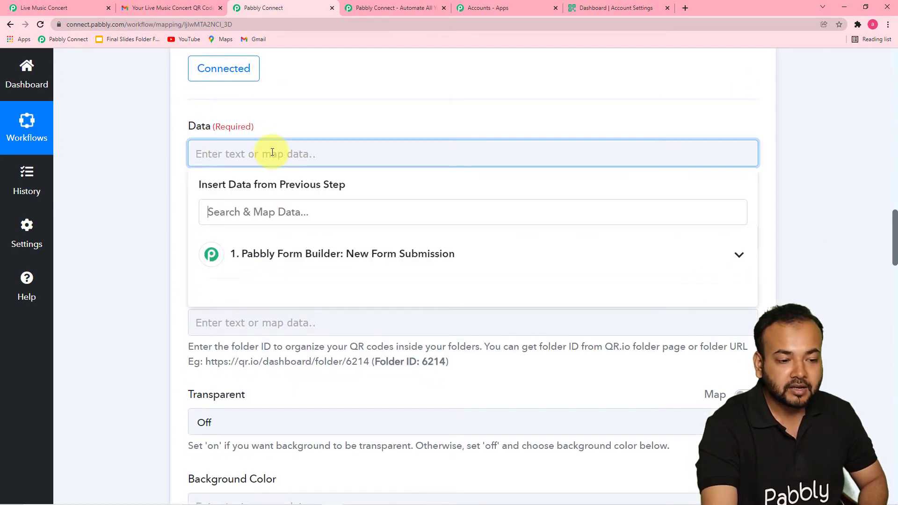
pyautogui.click(377, 257)
pyautogui.scroll(-1, 358, 310)
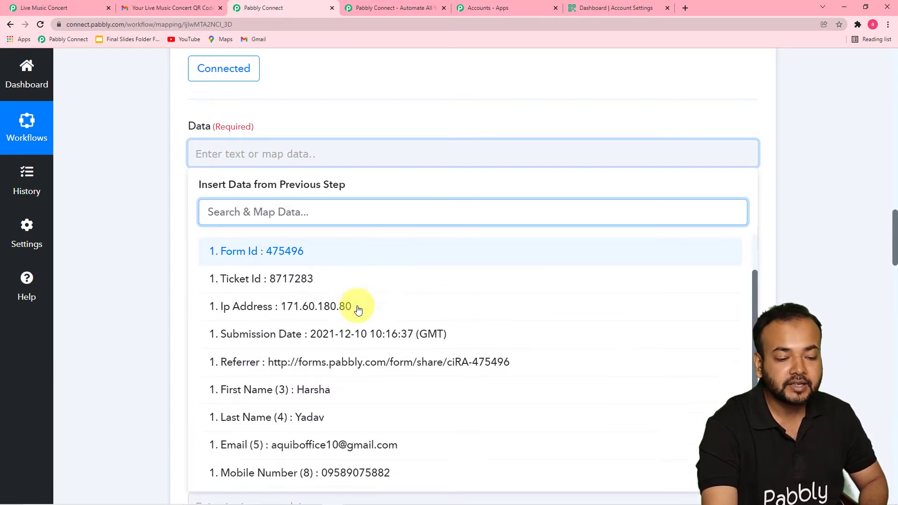
pyautogui.click(326, 394)
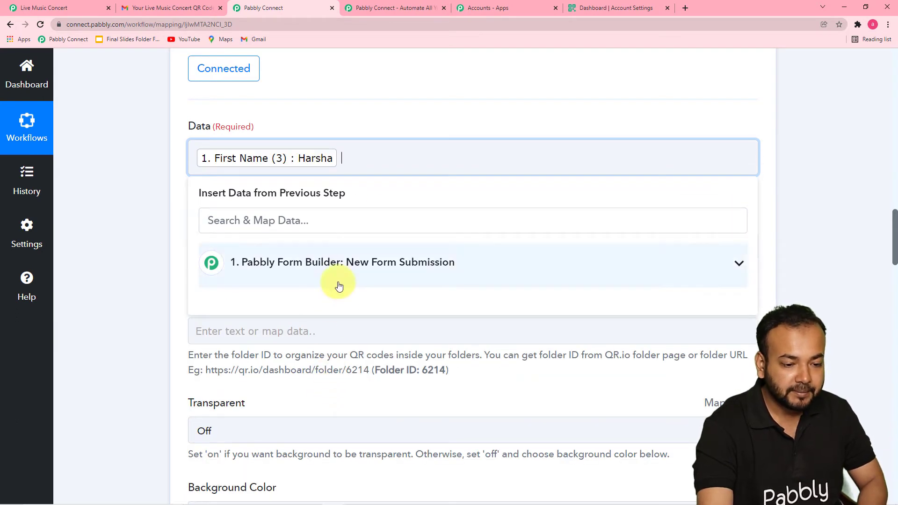
# Append Last Name, Email and Mobile Number to the Data field
pyautogui.click(340, 284)
pyautogui.click(294, 463)
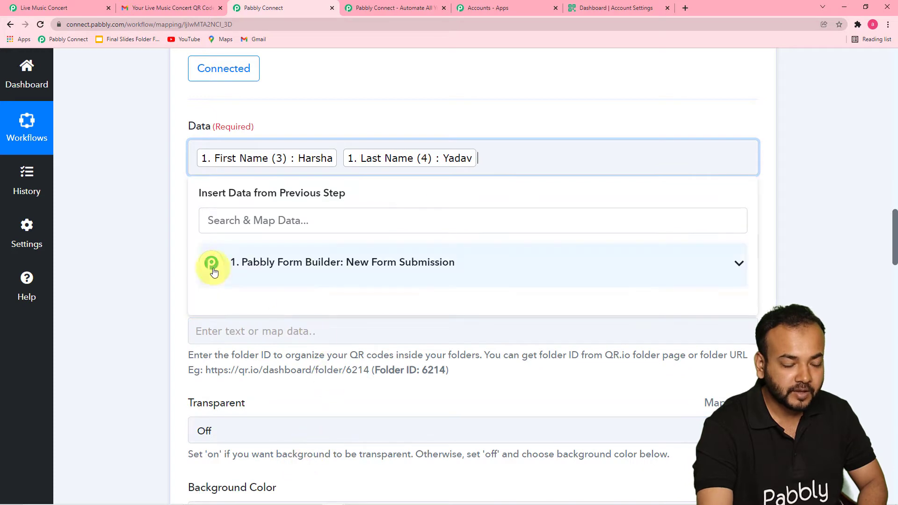
pyautogui.click(271, 263)
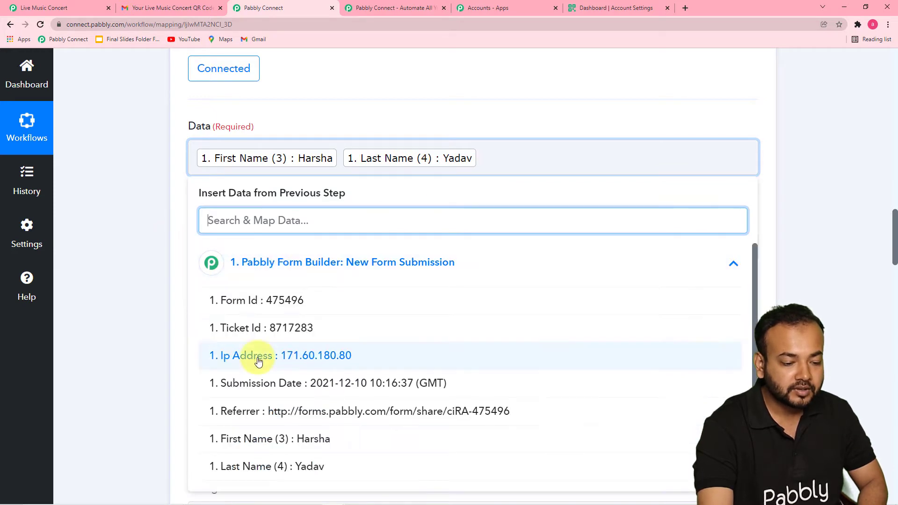
pyautogui.click(341, 446)
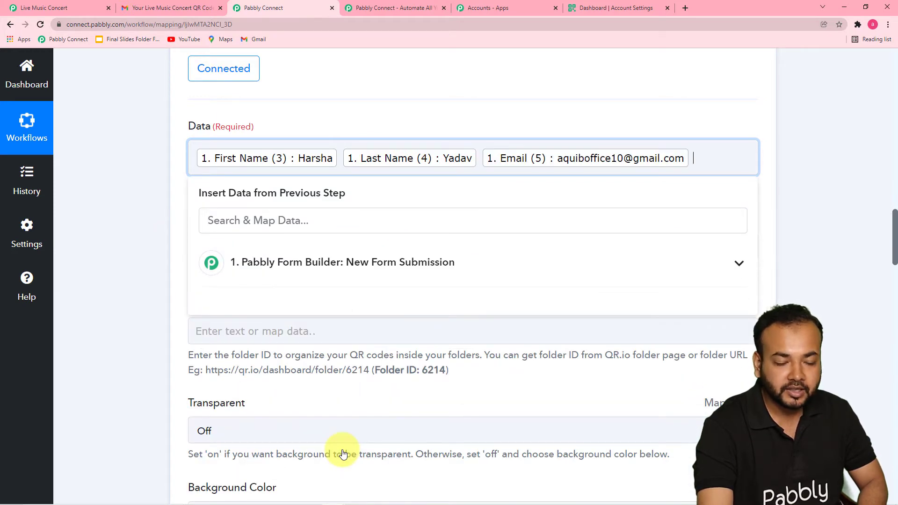
pyautogui.click(283, 264)
pyautogui.scroll(-1, 293, 451)
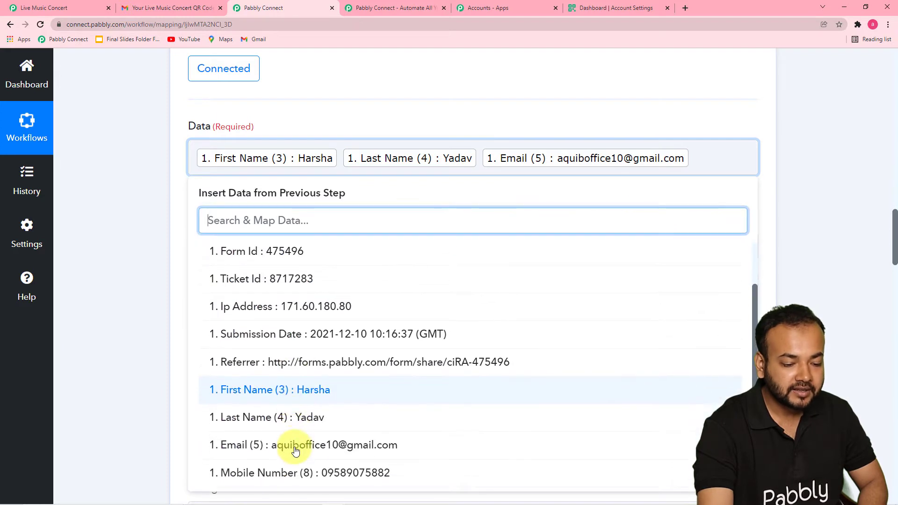
pyautogui.click(291, 473)
pyautogui.scroll(-1, 161, 284)
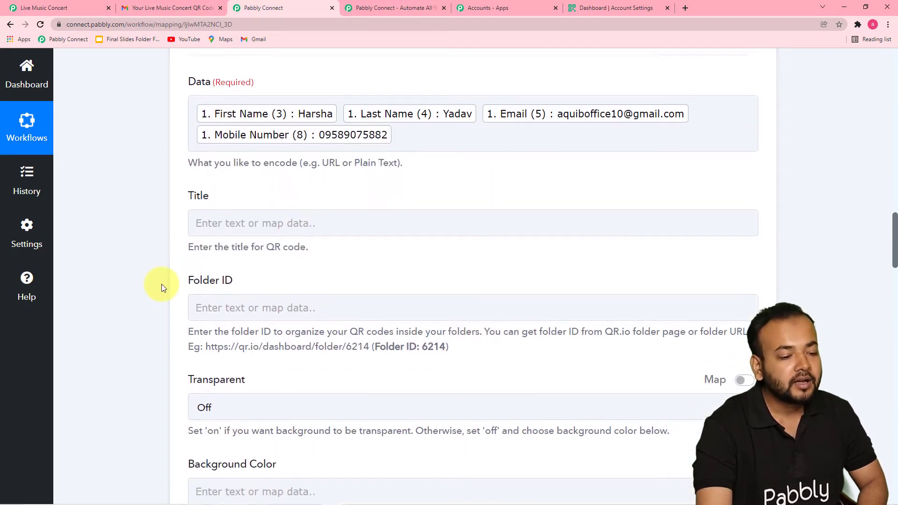
pyautogui.click(354, 226)
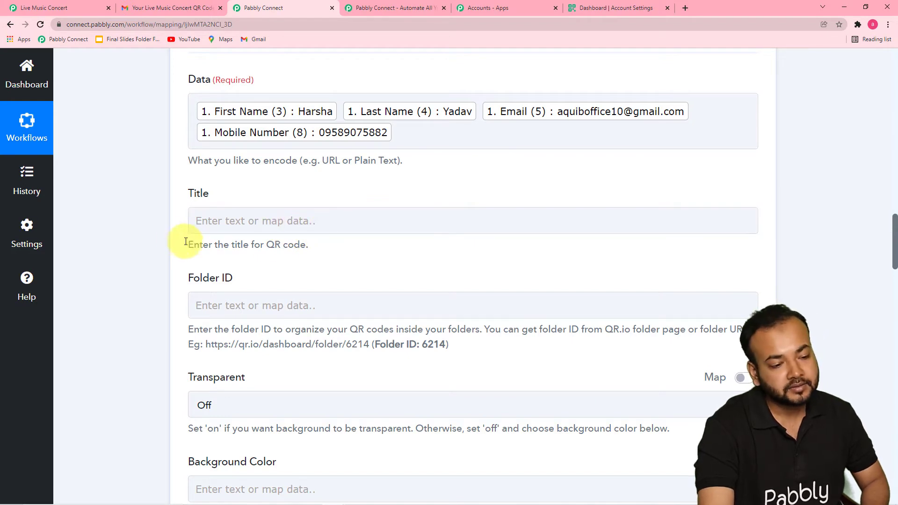
pyautogui.scroll(10, 344, 169)
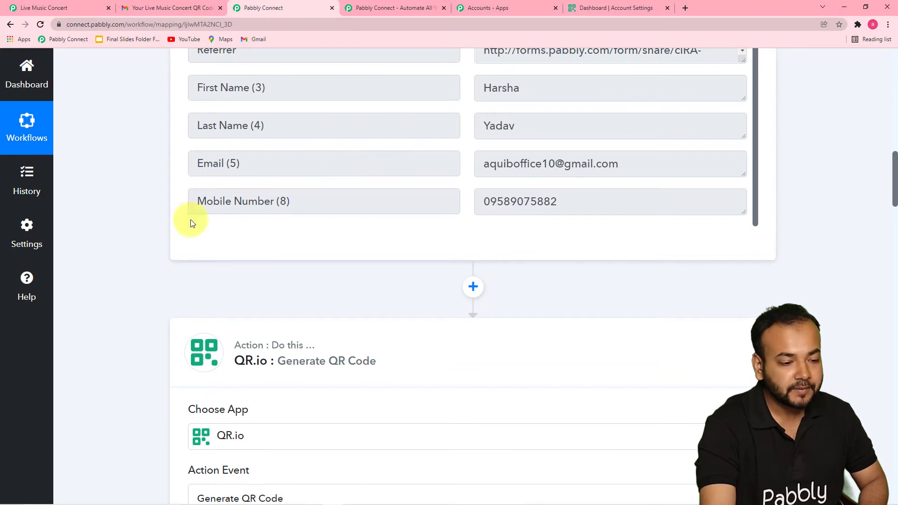
pyautogui.scroll(-10, 147, 221)
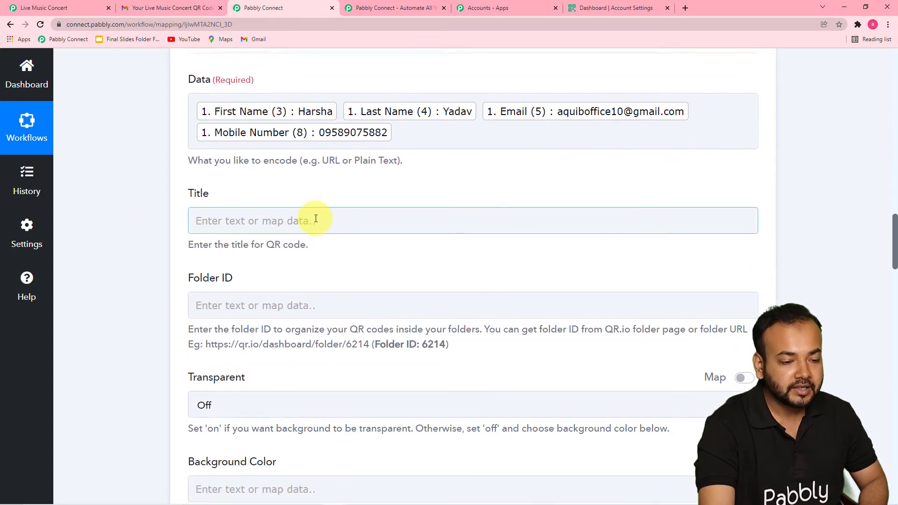
# Build the QR code Title as First Name, an underscore, then Ticket Id
pyautogui.click(315, 220)
pyautogui.click(285, 335)
pyautogui.scroll(-1, 314, 373)
pyautogui.scroll(1, 314, 377)
pyautogui.scroll(-2, 319, 439)
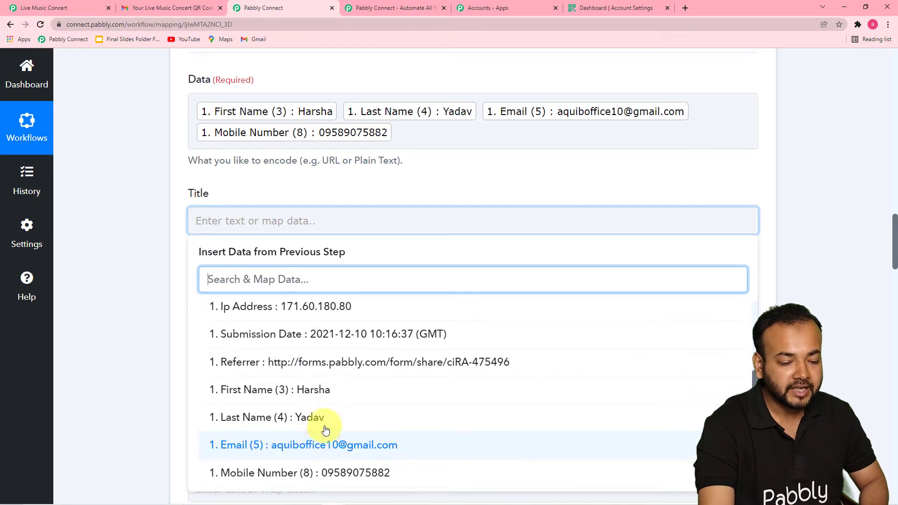
pyautogui.click(330, 403)
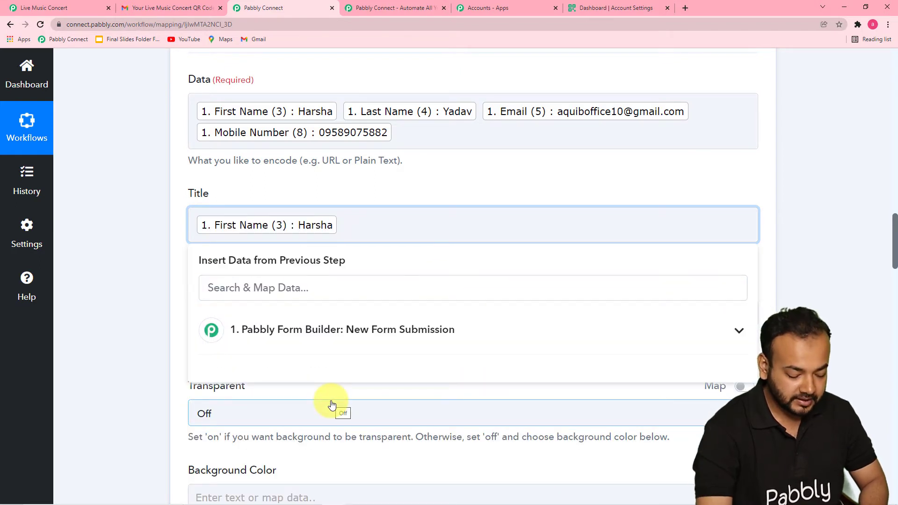
pyautogui.click(357, 345)
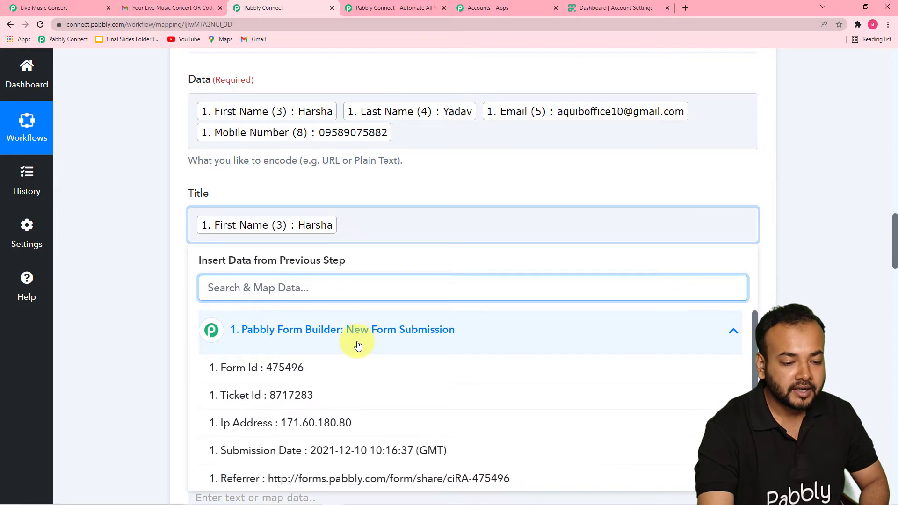
pyautogui.click(254, 397)
pyautogui.click(159, 284)
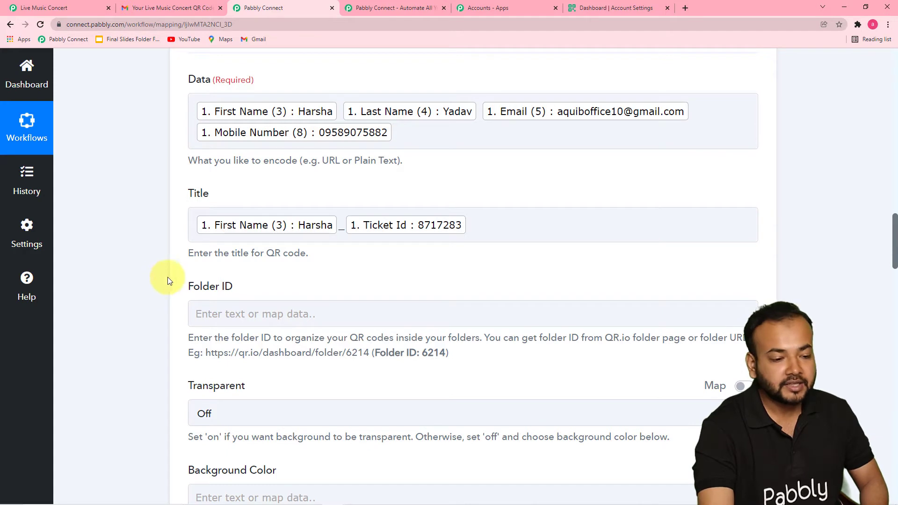
pyautogui.click(388, 232)
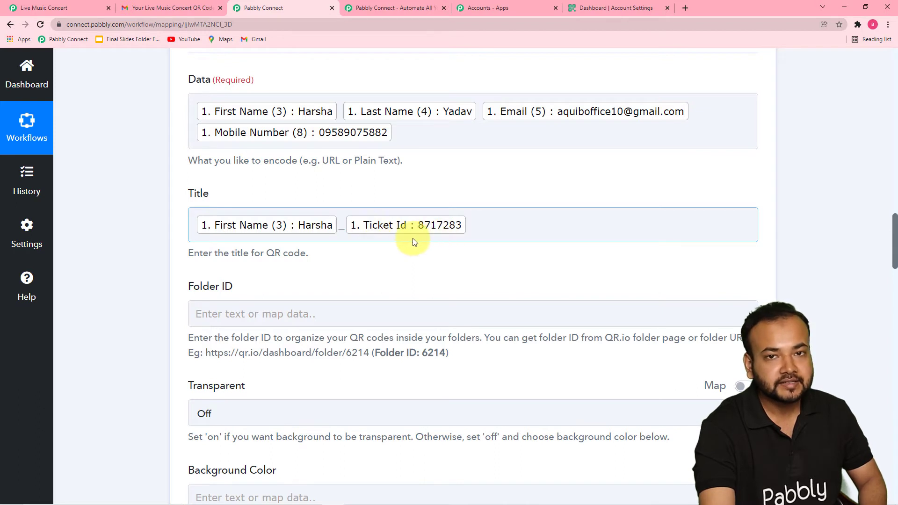
pyautogui.scroll(-4, 155, 243)
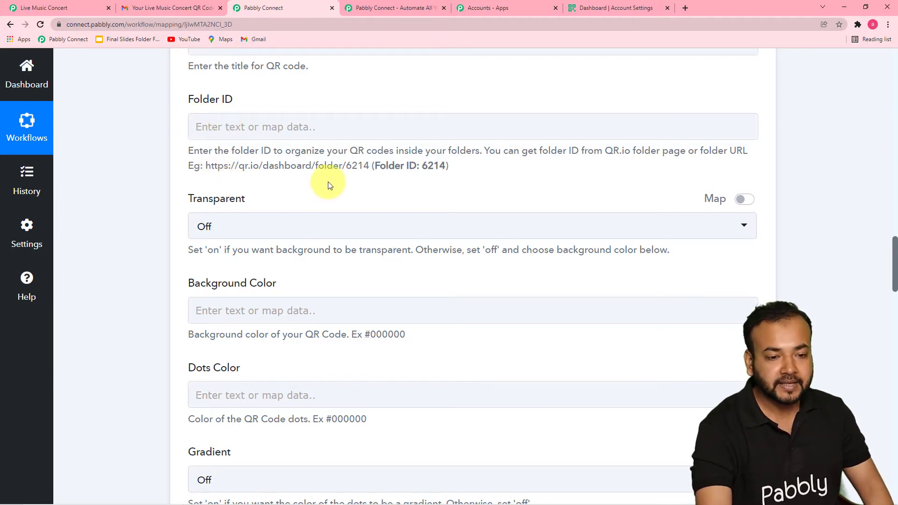
# Open the Music Concert 31st December folder in the QR.io dashboard
pyautogui.click(610, 10)
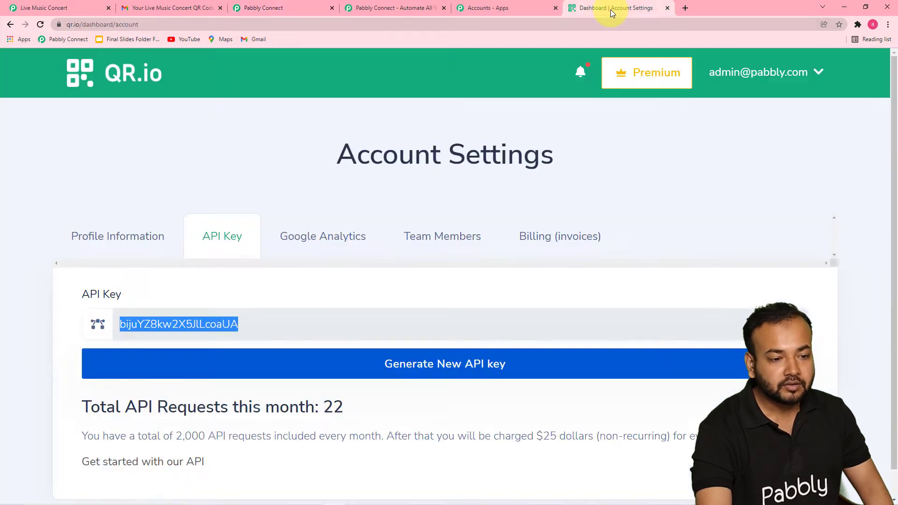
pyautogui.click(141, 76)
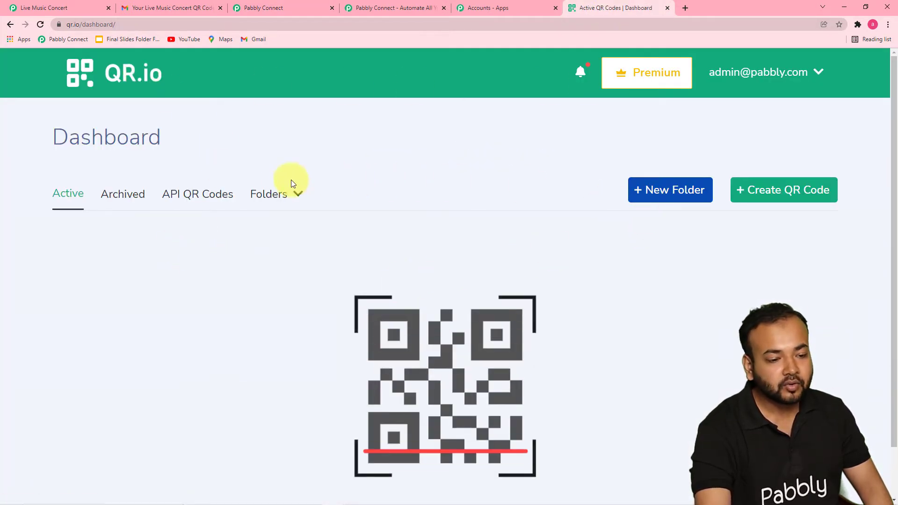
pyautogui.click(265, 199)
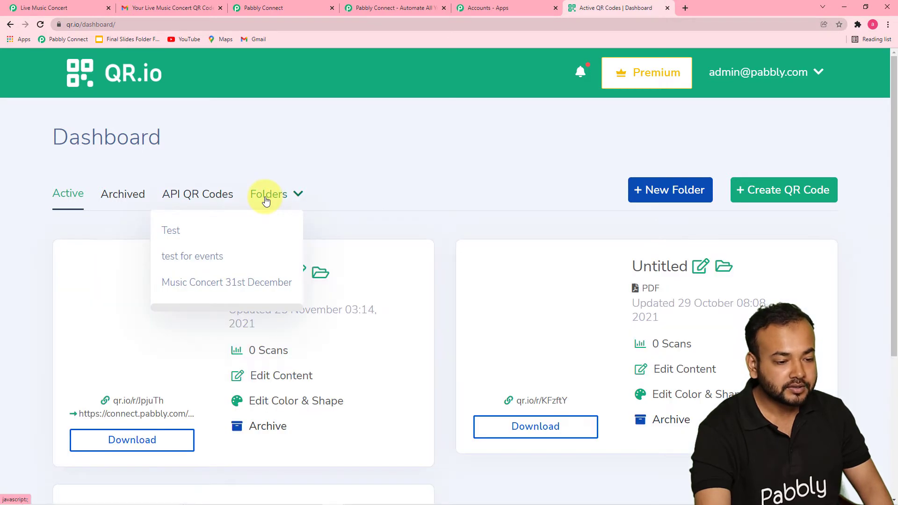
pyautogui.click(178, 287)
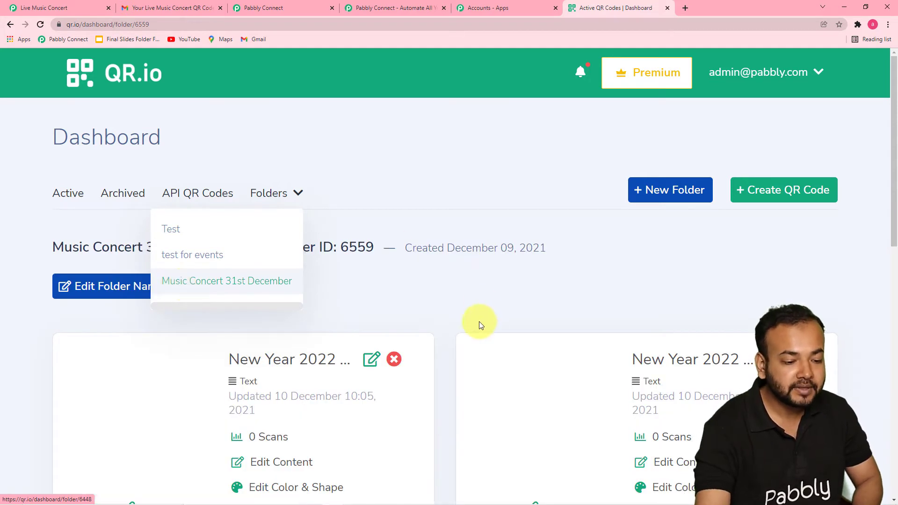
pyautogui.click(444, 279)
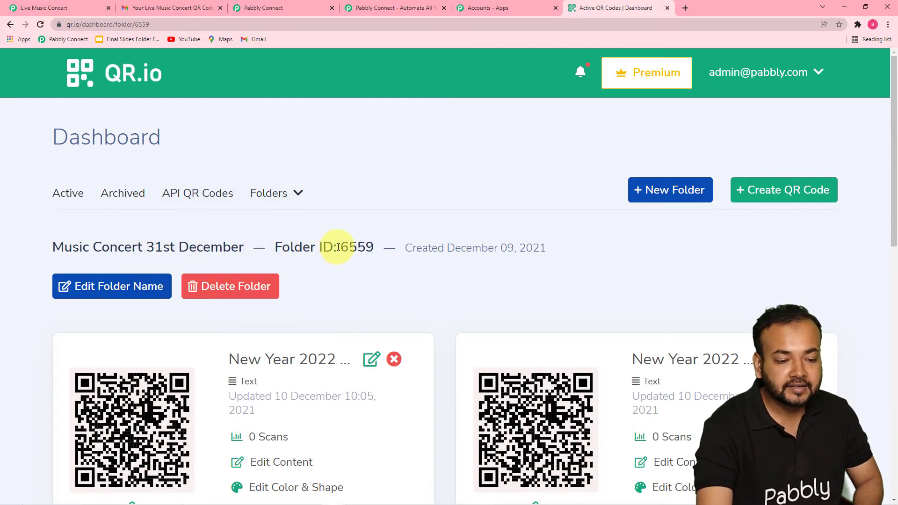
# Copy the folder ID 6559
pyautogui.moveTo(342, 246); pyautogui.dragTo(371, 246)
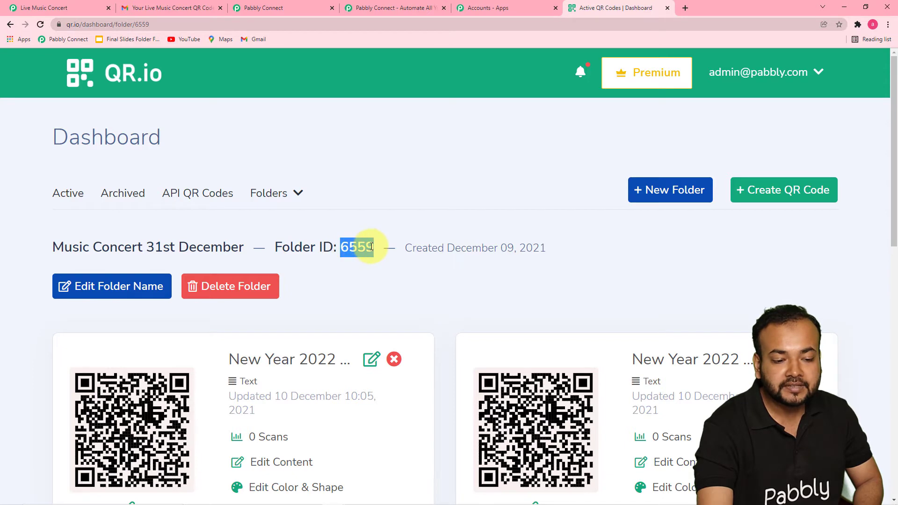
pyautogui.rightClick(368, 246)
pyautogui.click(366, 252)
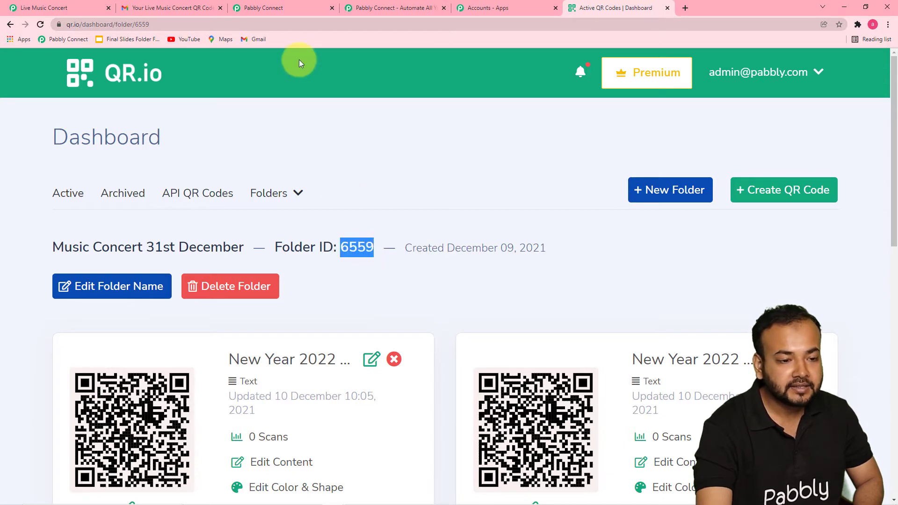
pyautogui.click(280, 7)
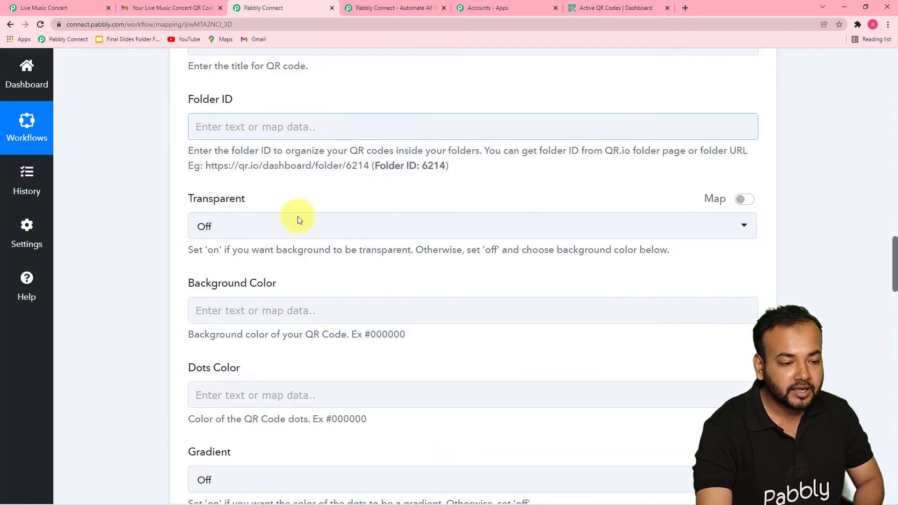
# Paste the folder ID 6559 into the QR code's Folder ID field
pyautogui.click(235, 120)
pyautogui.rightClick(235, 120)
pyautogui.click(252, 194)
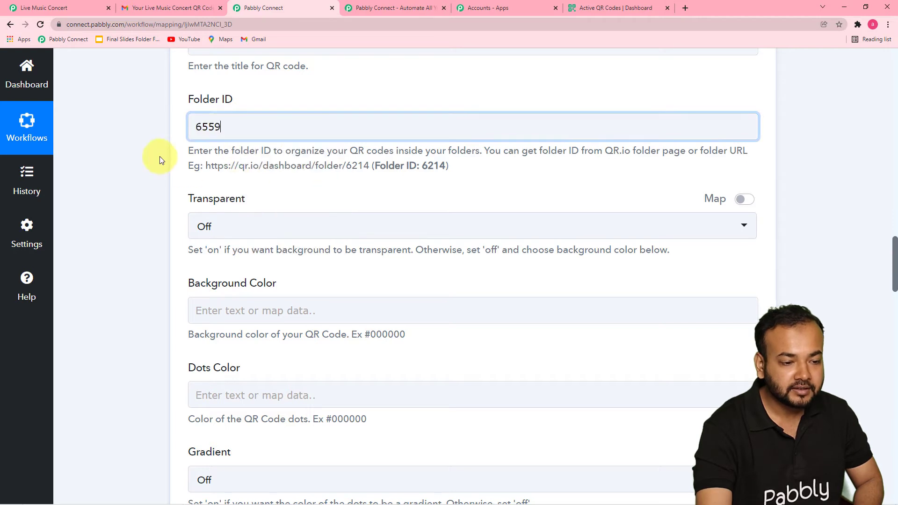
pyautogui.scroll(-2, 159, 156)
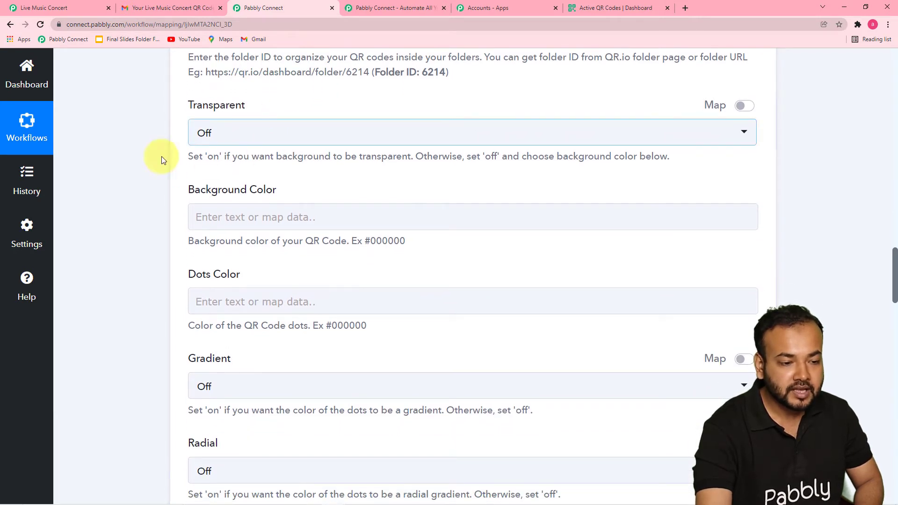
# Keep the QR code's Transparent background option set to Off
pyautogui.click(333, 143)
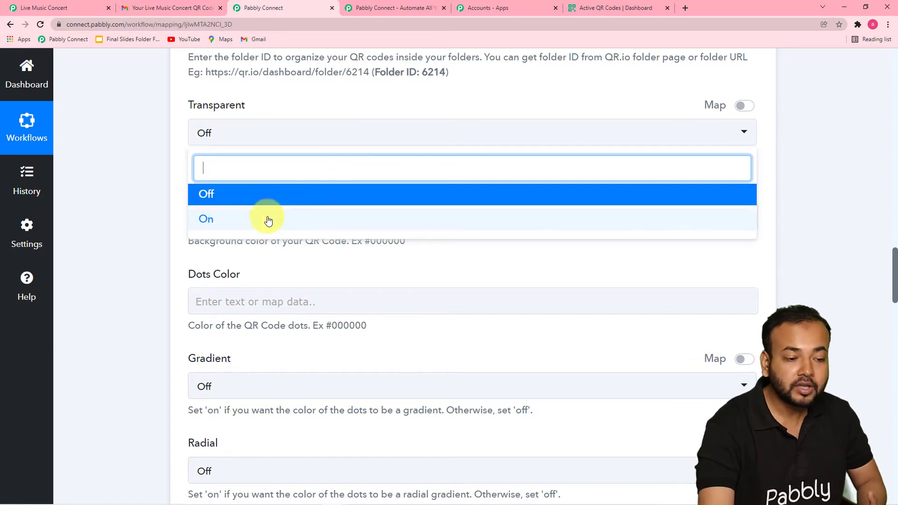
pyautogui.click(232, 198)
pyautogui.click(208, 208)
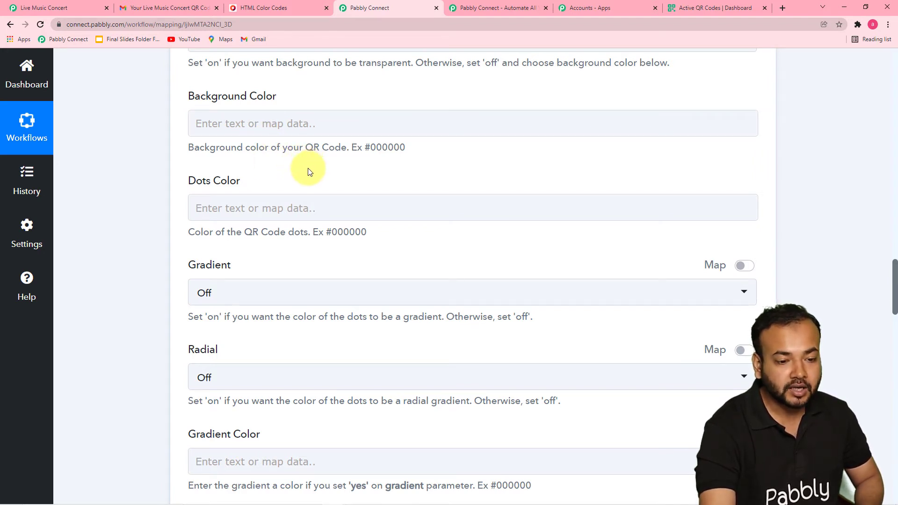
# Copy HEX #F8F1EF from HTML Color Codes and paste it as the Background Color
pyautogui.moveTo(365, 148); pyautogui.dragTo(409, 150)
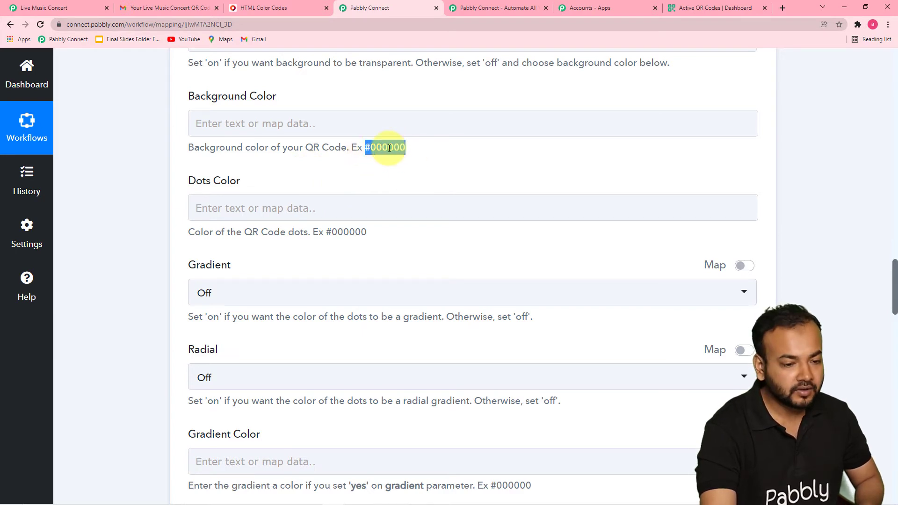
pyautogui.click(271, 8)
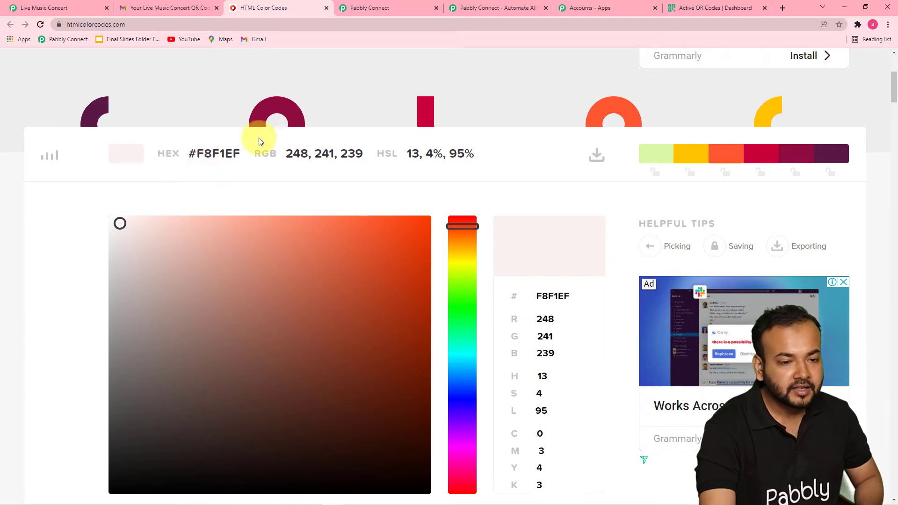
pyautogui.click(359, 11)
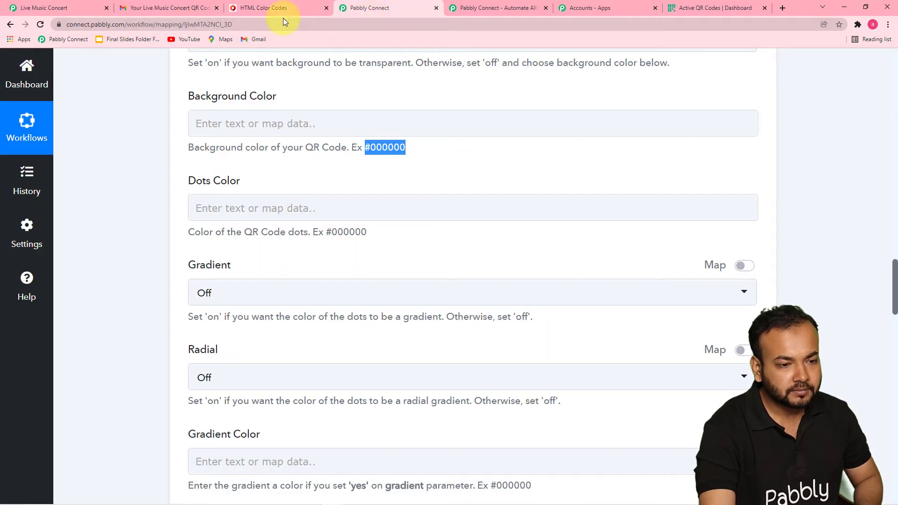
pyautogui.click(267, 11)
pyautogui.moveTo(187, 154); pyautogui.dragTo(241, 157)
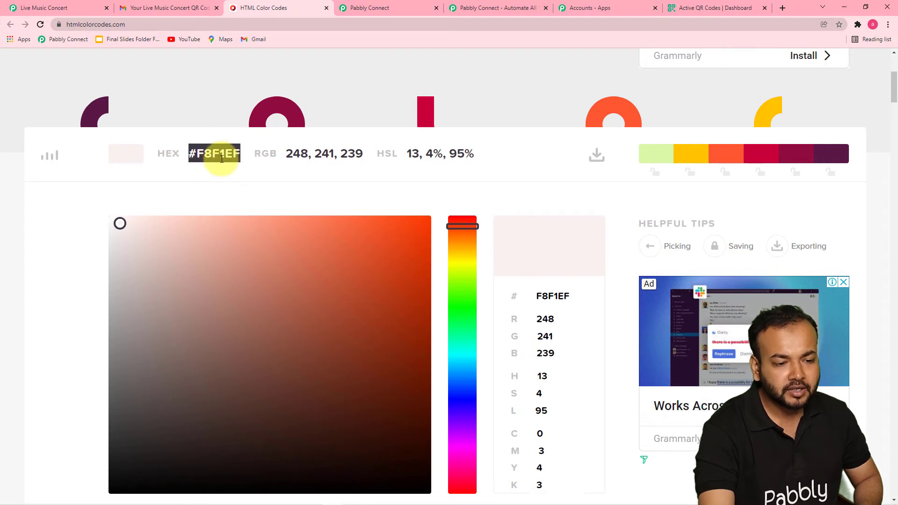
pyautogui.rightClick(223, 158)
pyautogui.click(238, 163)
pyautogui.click(397, 11)
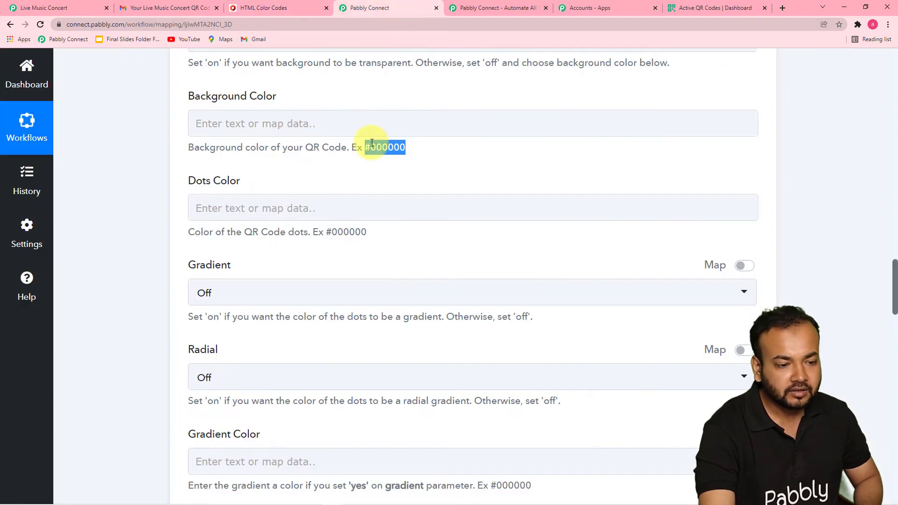
pyautogui.click(254, 125)
pyautogui.rightClick(254, 125)
pyautogui.click(277, 197)
# Set the QR code's Dots Color to #000000
pyautogui.scroll(-1, 345, 193)
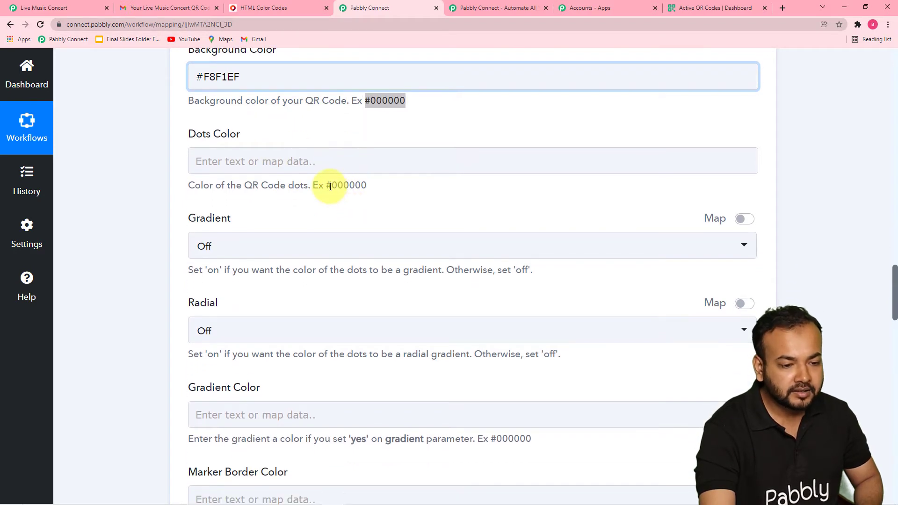
pyautogui.moveTo(327, 186); pyautogui.dragTo(367, 185)
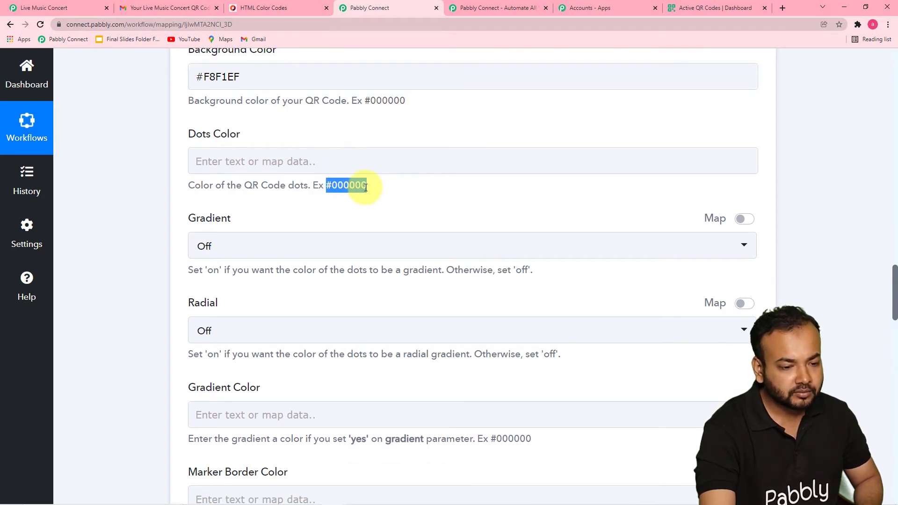
pyautogui.rightClick(309, 167)
pyautogui.click(317, 234)
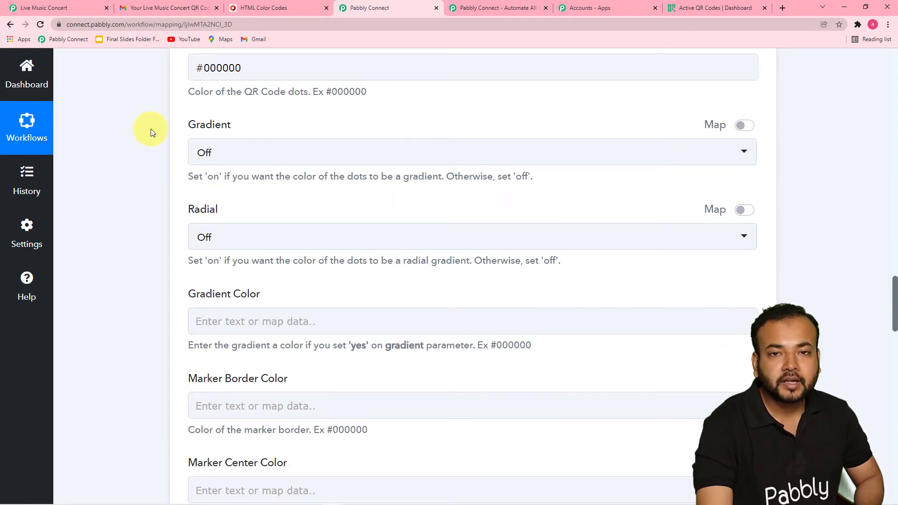
pyautogui.click(241, 161)
pyautogui.click(219, 222)
pyautogui.scroll(-1, 161, 183)
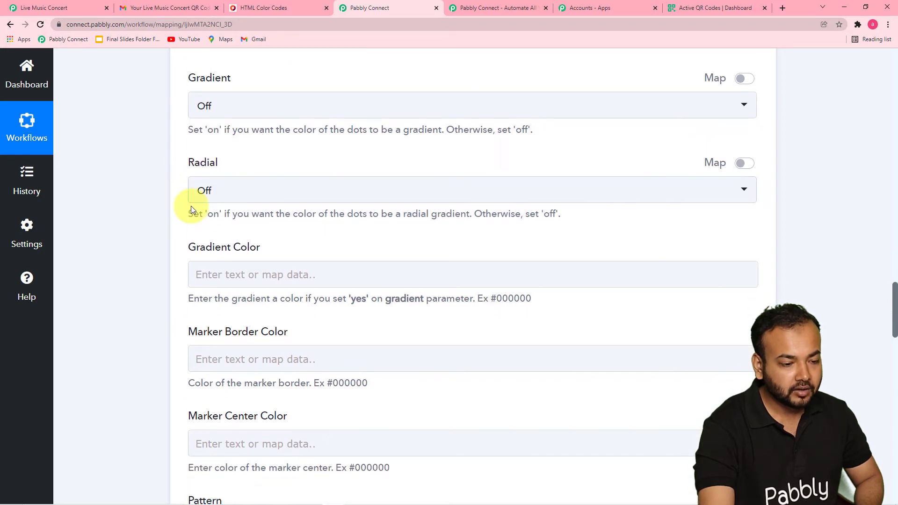
pyautogui.scroll(-3, 187, 206)
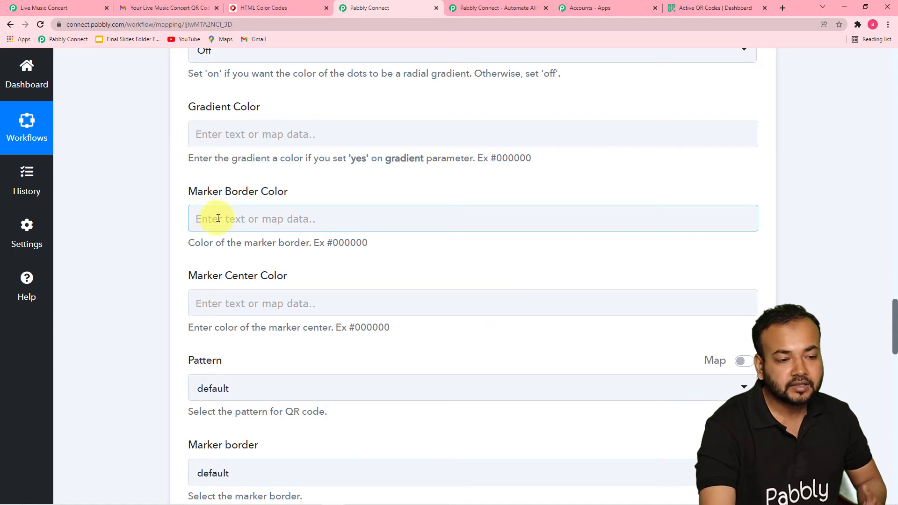
pyautogui.scroll(2, 226, 175)
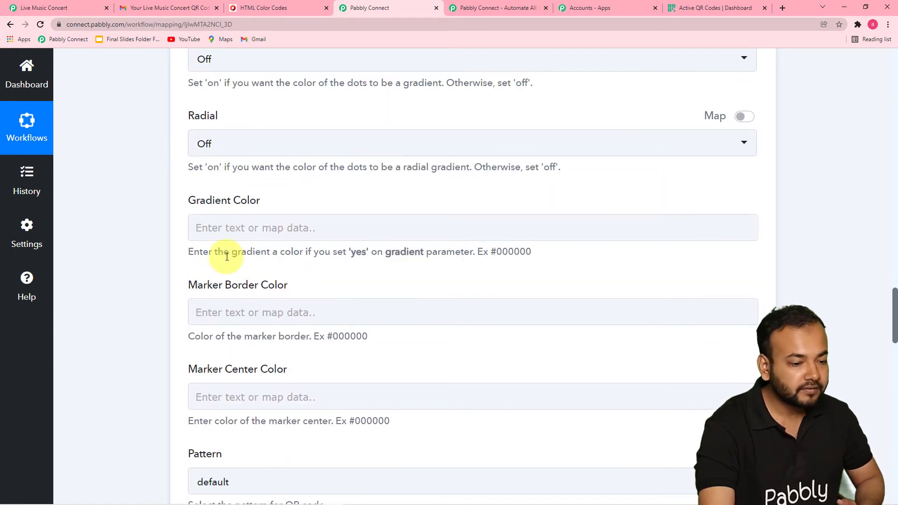
pyautogui.scroll(-2, 259, 201)
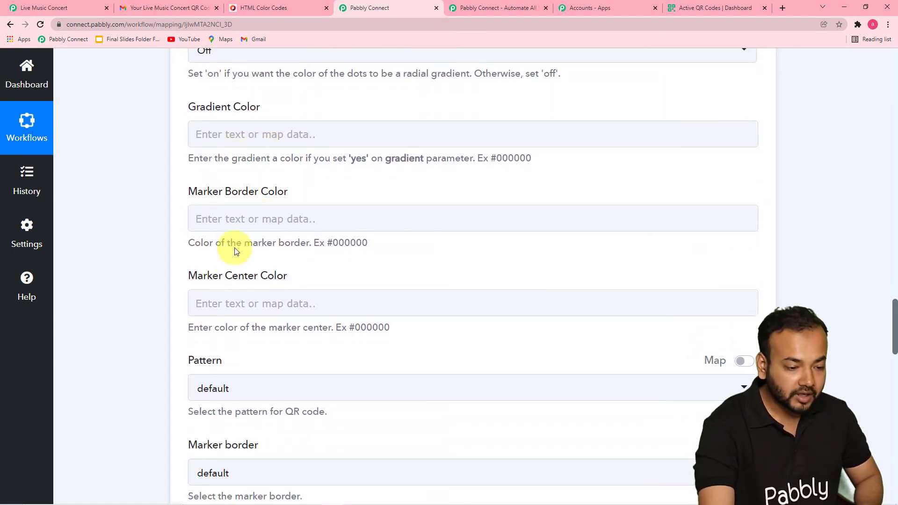
pyautogui.scroll(-4, 243, 224)
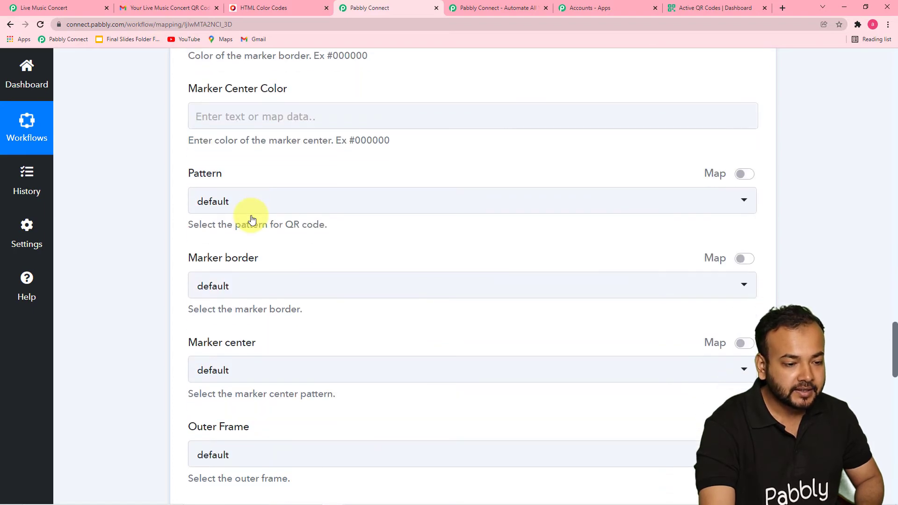
pyautogui.scroll(-1, 248, 218)
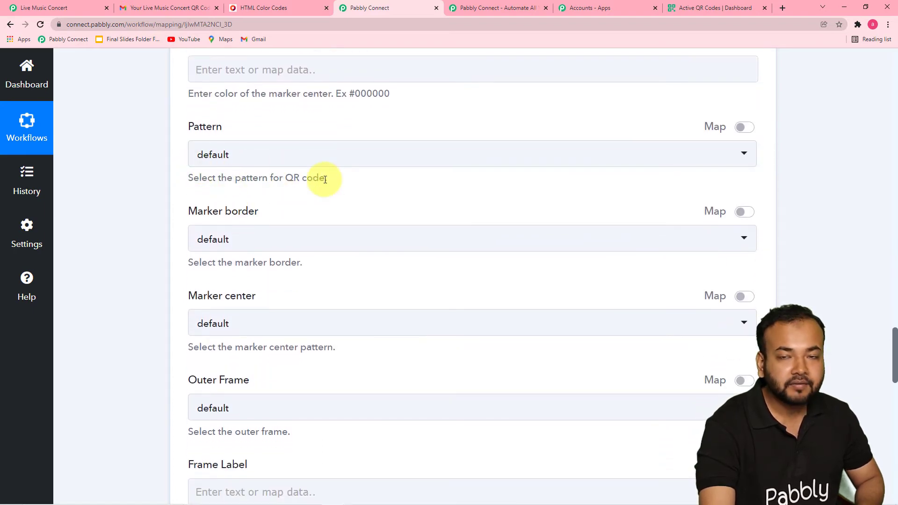
pyautogui.scroll(-4, 325, 179)
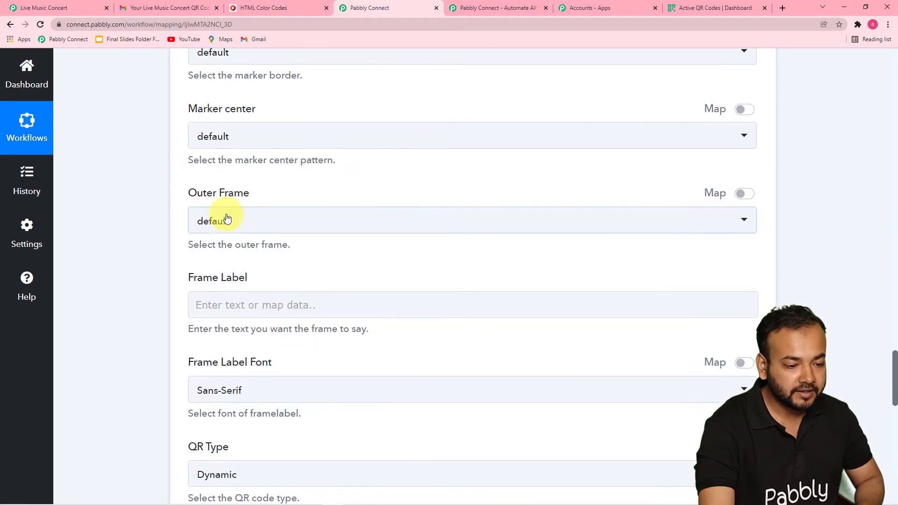
pyautogui.scroll(-3, 234, 224)
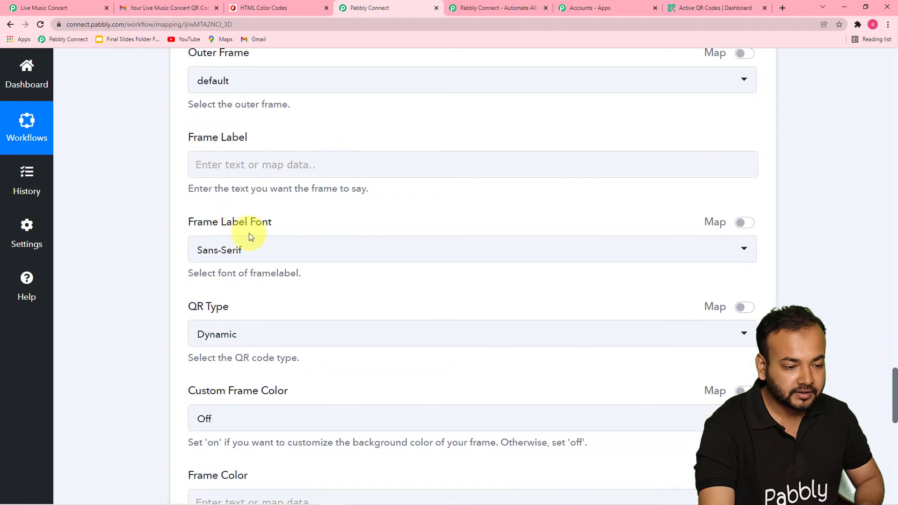
pyautogui.click(267, 250)
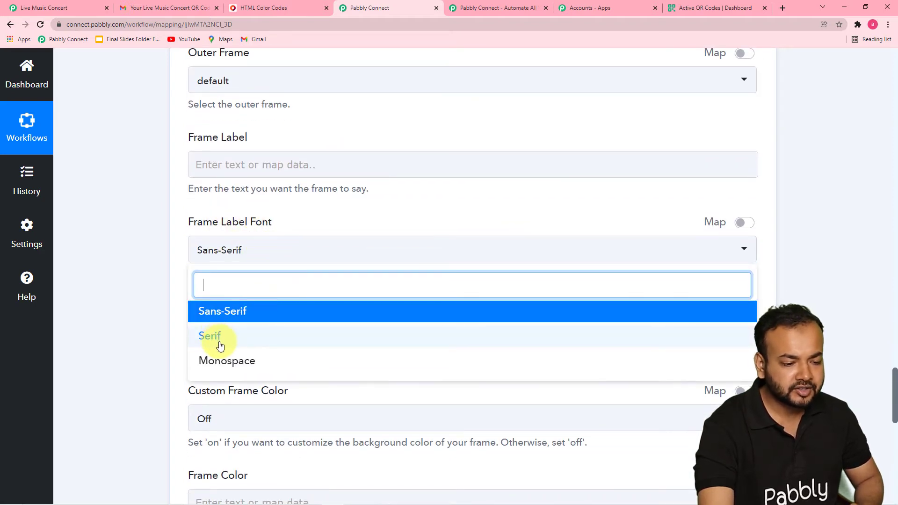
pyautogui.click(211, 360)
pyautogui.scroll(-2, 161, 279)
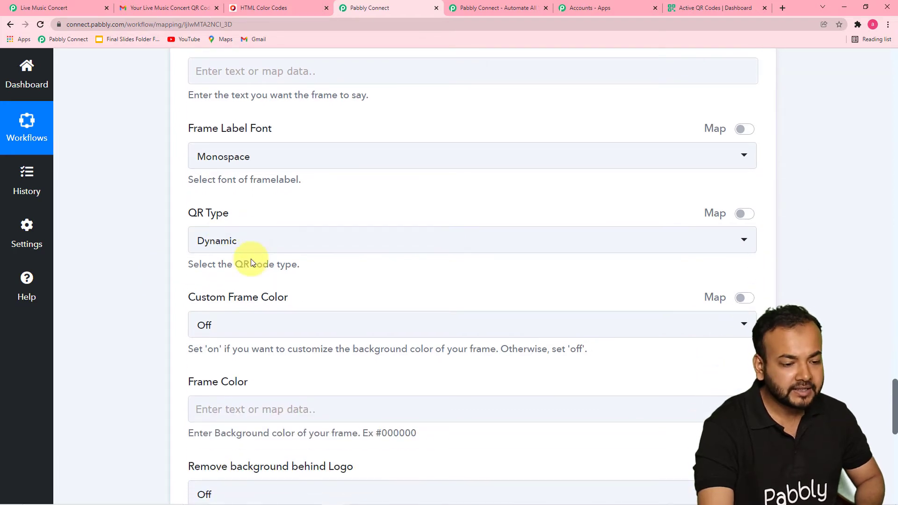
pyautogui.scroll(-1, 251, 262)
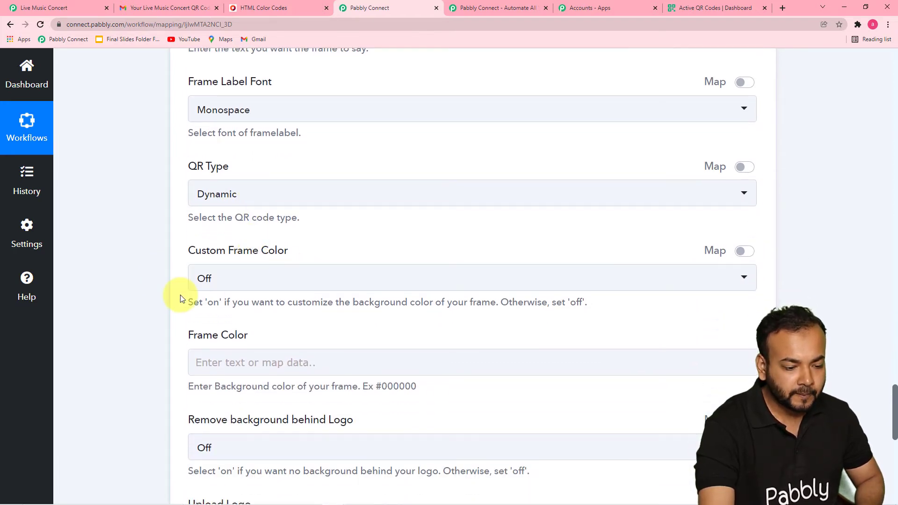
pyautogui.scroll(-4, 180, 295)
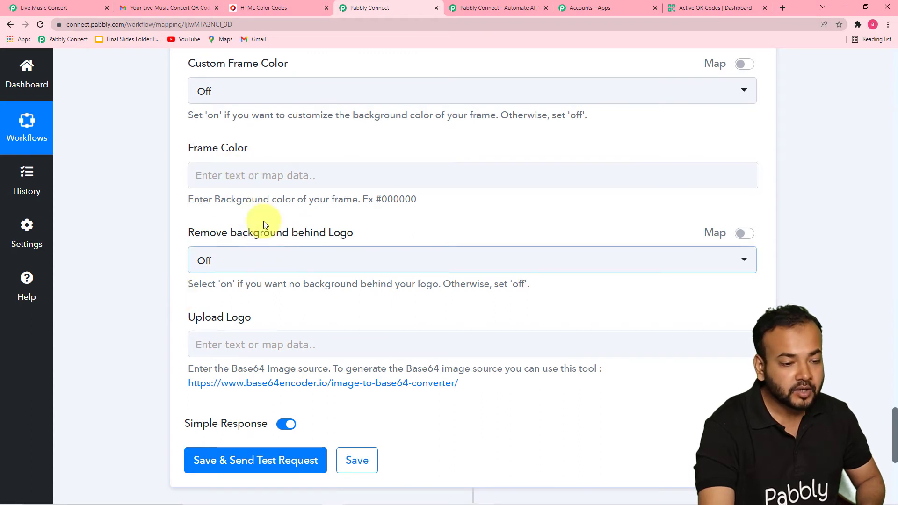
pyautogui.scroll(-4, 156, 187)
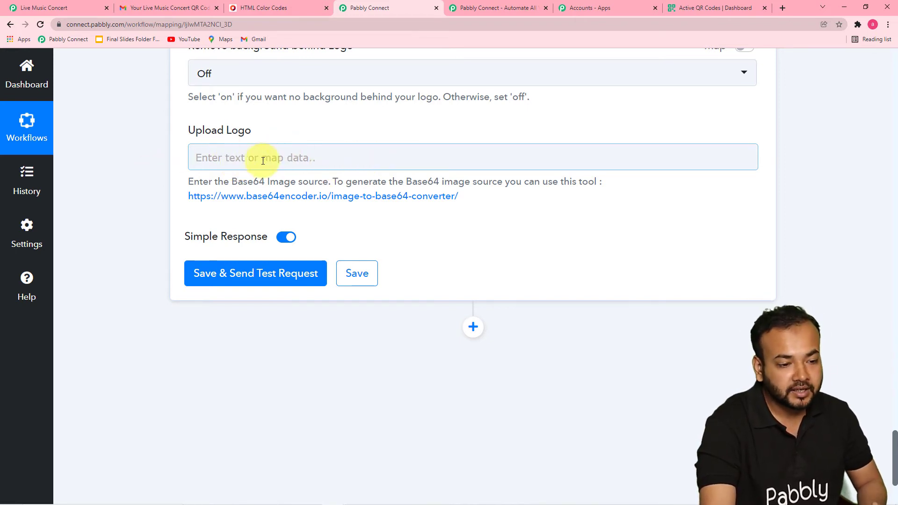
pyautogui.scroll(-2, 159, 182)
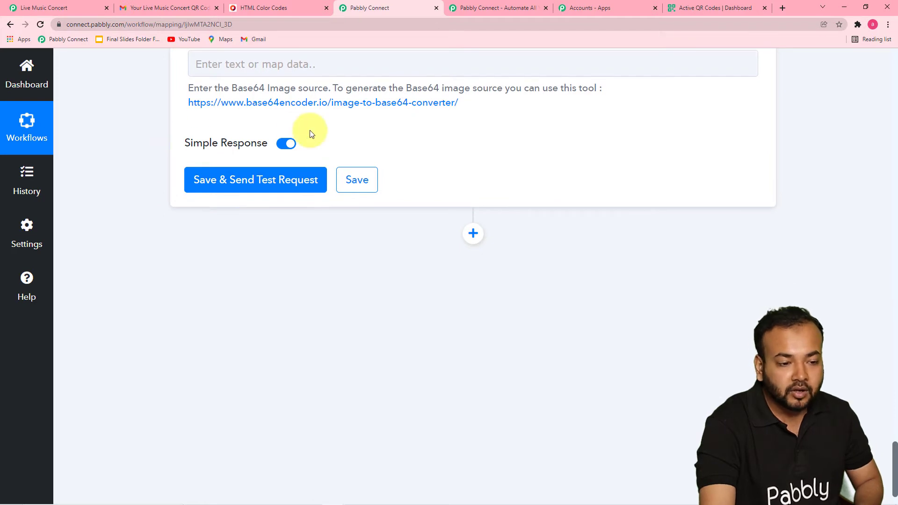
# Send a test request for the QR step and open the returned Png URL in a new tab
pyautogui.click(229, 186)
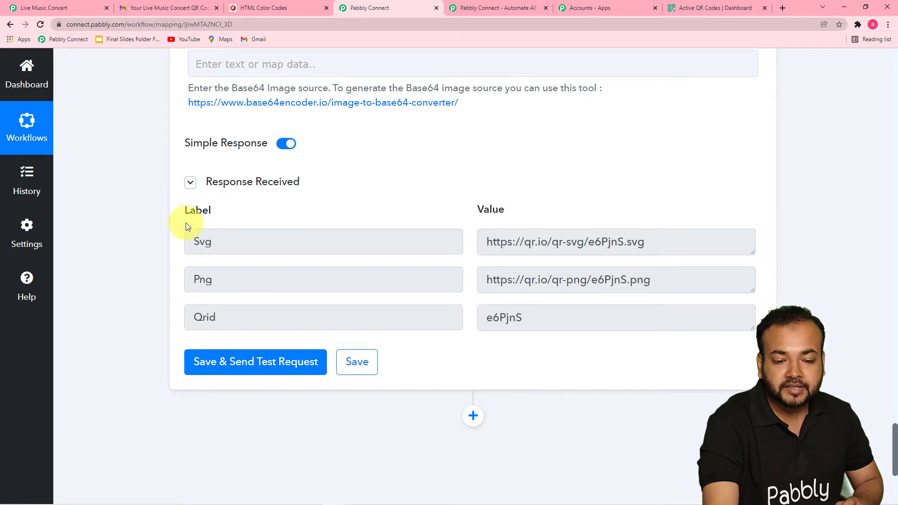
pyautogui.moveTo(657, 281); pyautogui.dragTo(492, 285)
pyautogui.rightClick(493, 285)
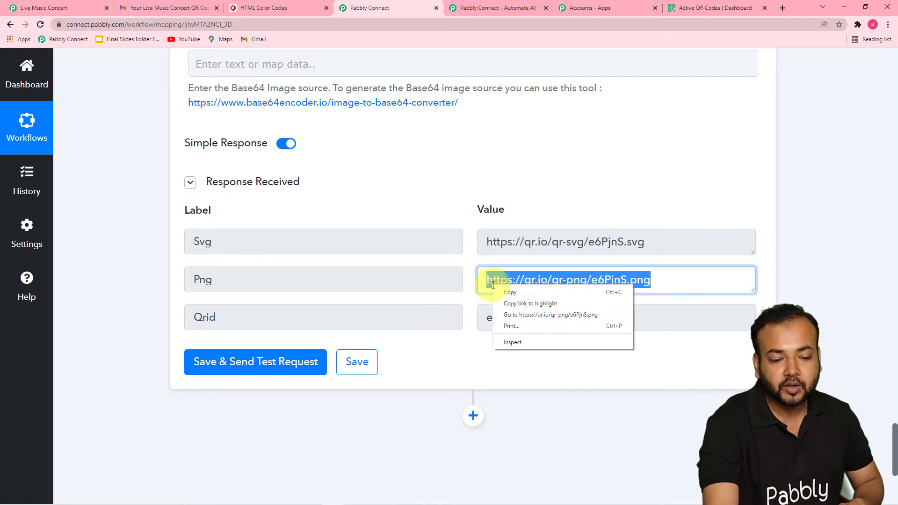
pyautogui.click(501, 318)
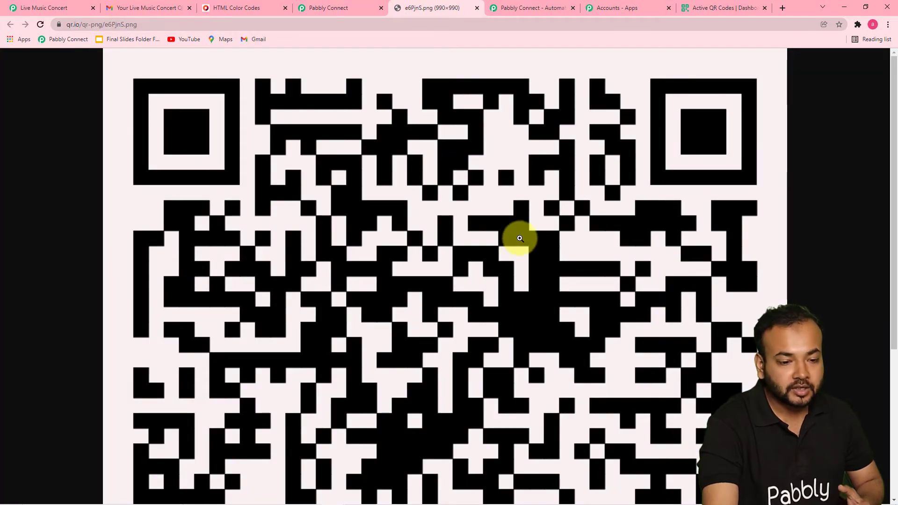
# View the generated QR code PNG at full size and zoom the page out to see the whole code
pyautogui.scroll(-3, 511, 225)
pyautogui.rightClick(511, 221)
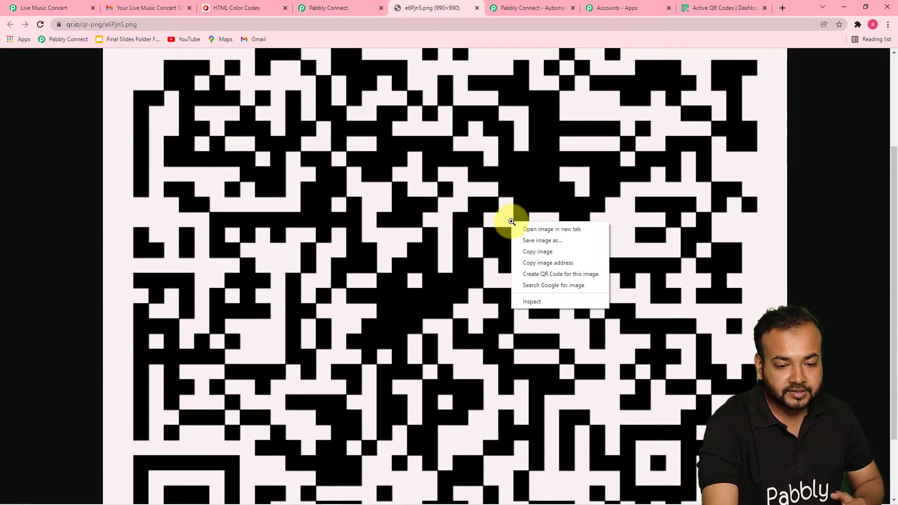
pyautogui.click(512, 221)
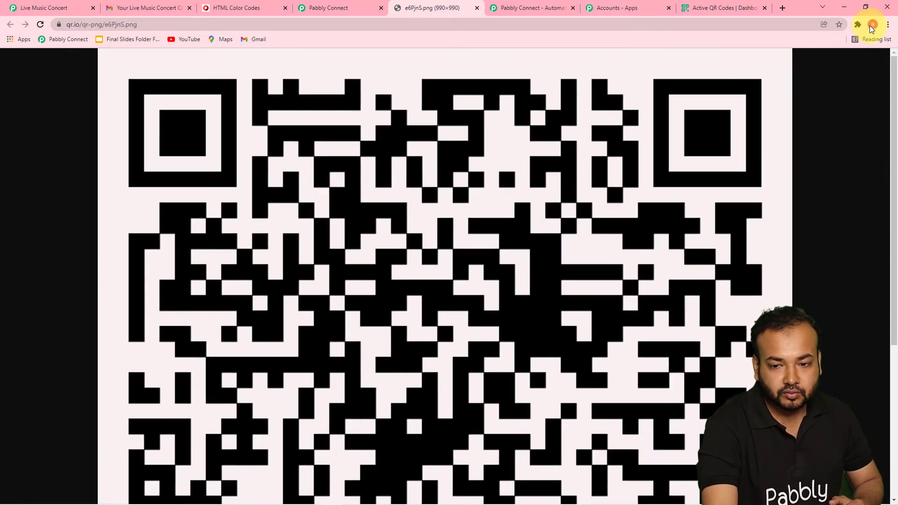
pyautogui.click(887, 24)
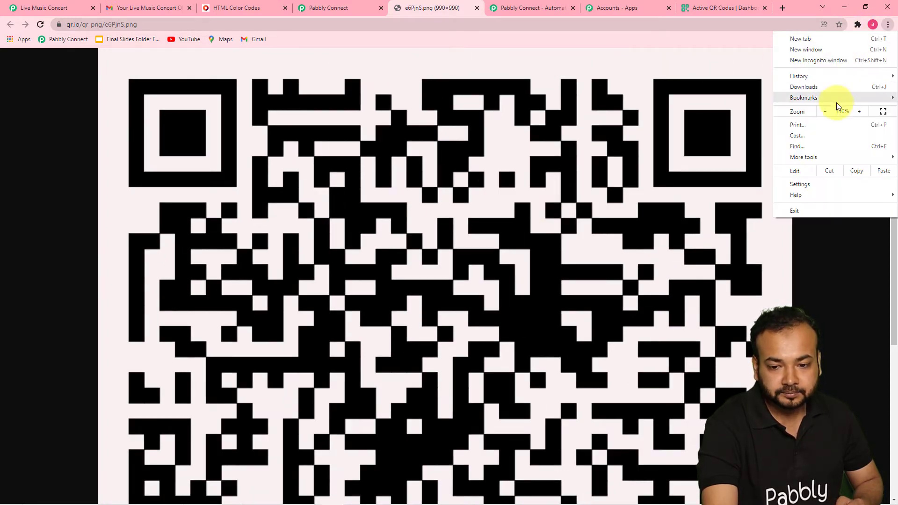
pyautogui.click(825, 111)
pyautogui.click(826, 111)
pyautogui.click(826, 110)
pyautogui.click(827, 110)
pyautogui.click(826, 110)
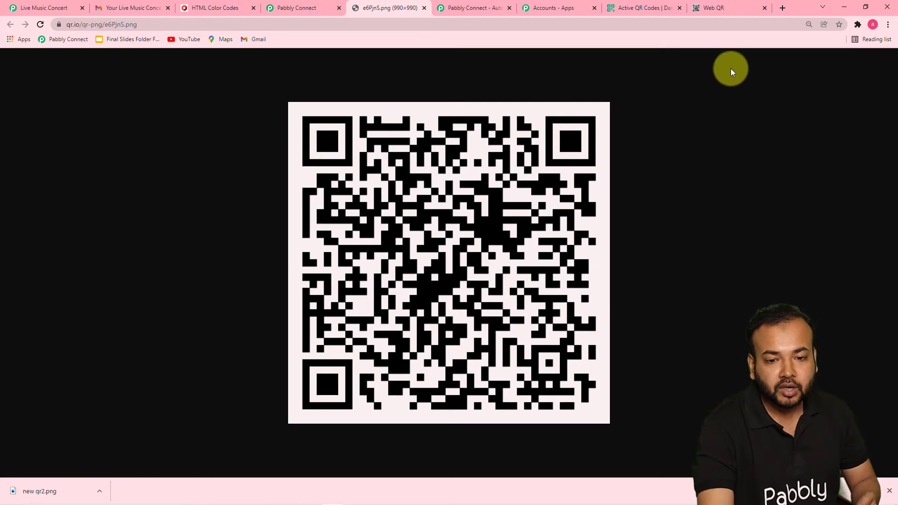
# Upload new qr2.png to the WebQR scanner to decode the submitter's contact details
pyautogui.click(716, 11)
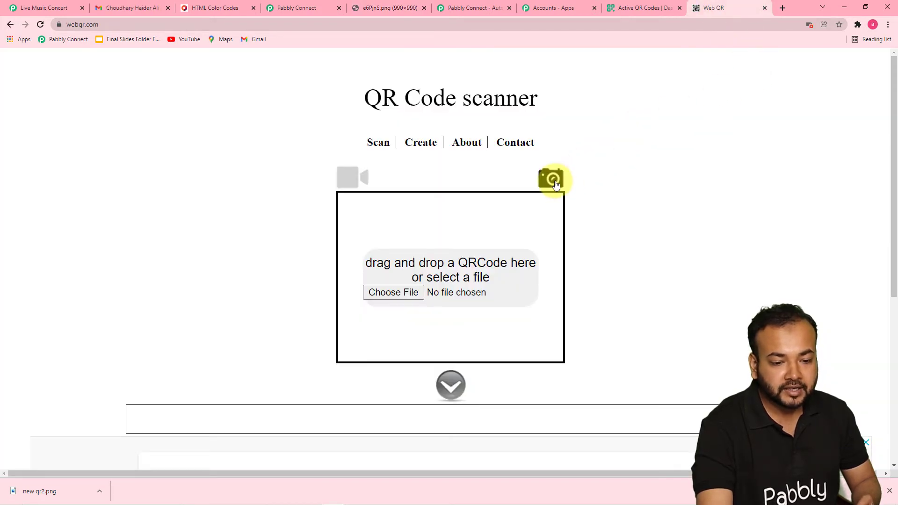
pyautogui.click(401, 293)
pyautogui.click(204, 186)
pyautogui.click(318, 312)
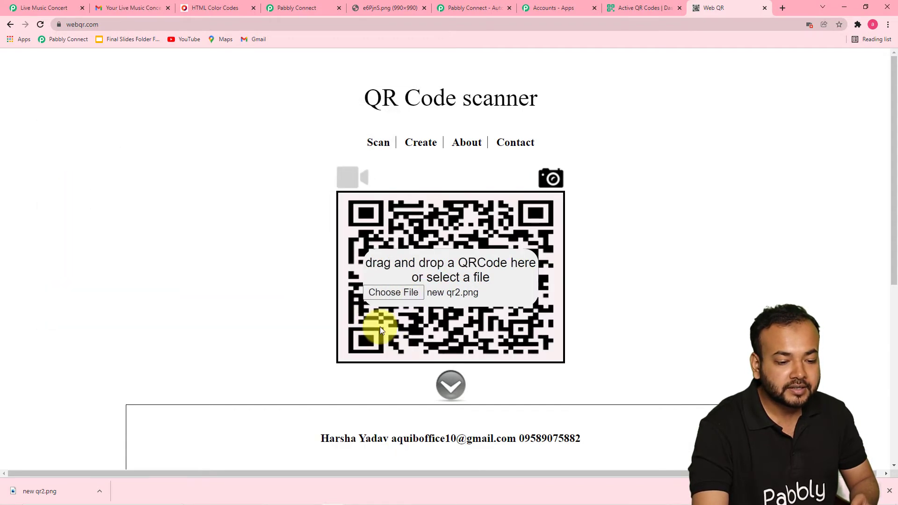
pyautogui.scroll(-1, 309, 282)
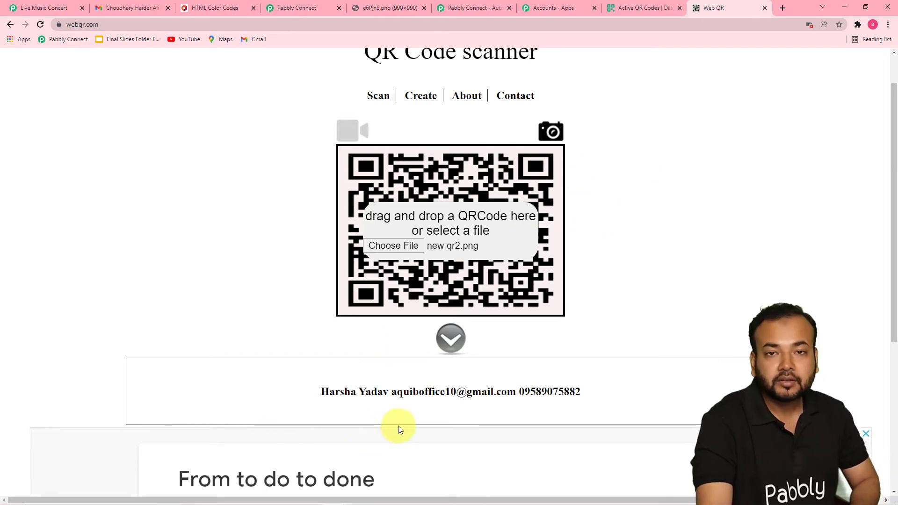
pyautogui.click(294, 8)
# Add a Gmail action below the QR step using the Send Email (with Attachment) event
pyautogui.scroll(-3, 134, 111)
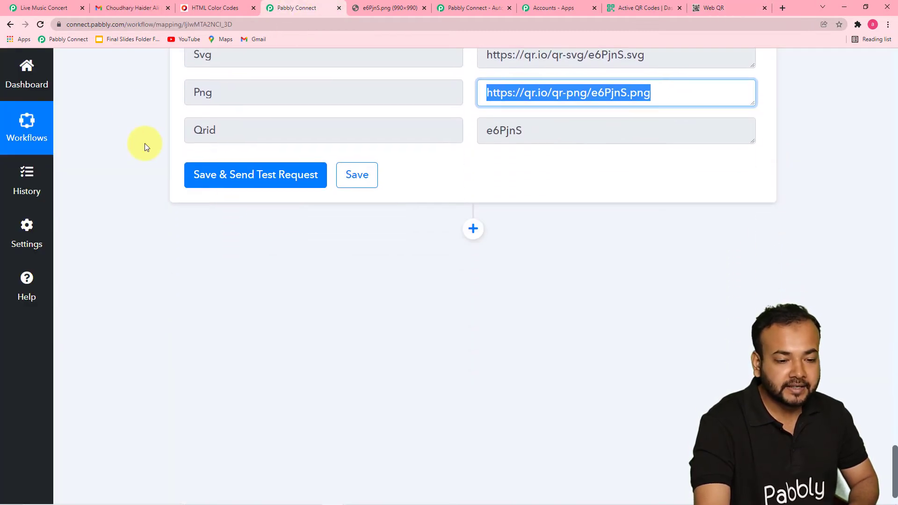
pyautogui.click(473, 232)
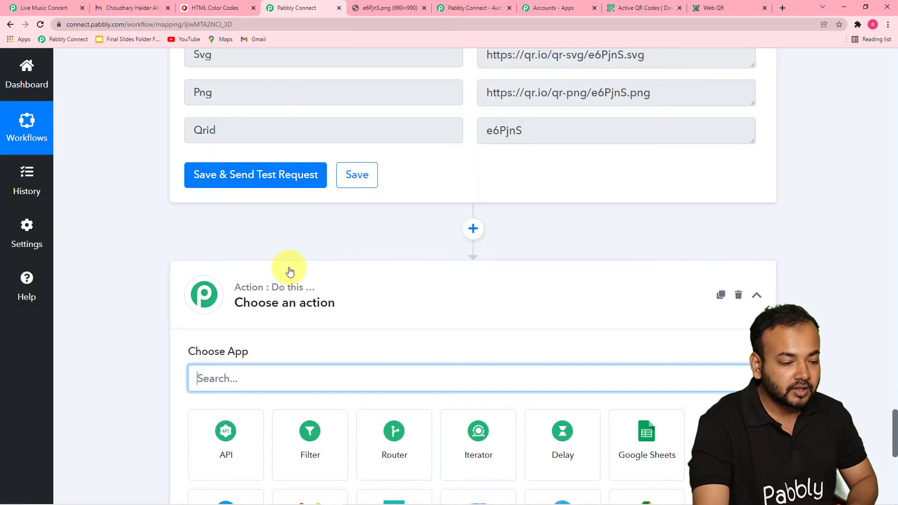
pyautogui.scroll(-2, 280, 285)
pyautogui.scroll(-2, 264, 307)
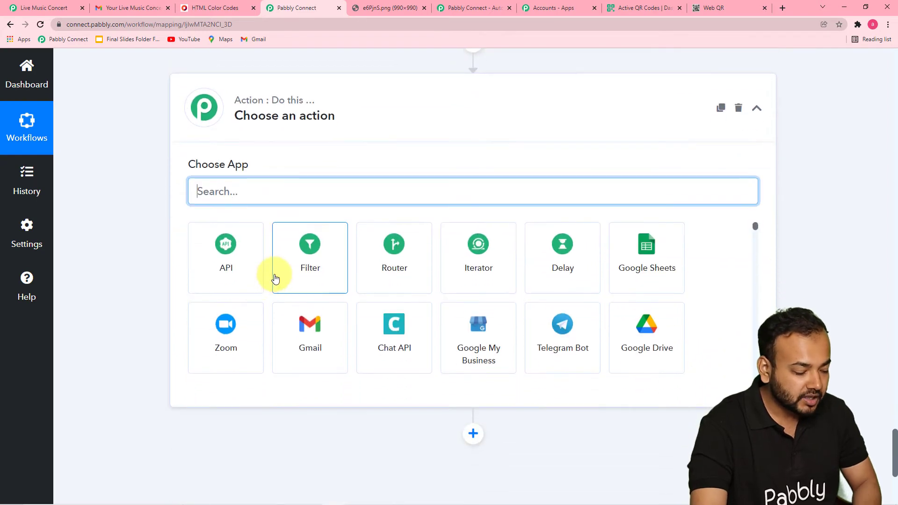
pyautogui.click(304, 339)
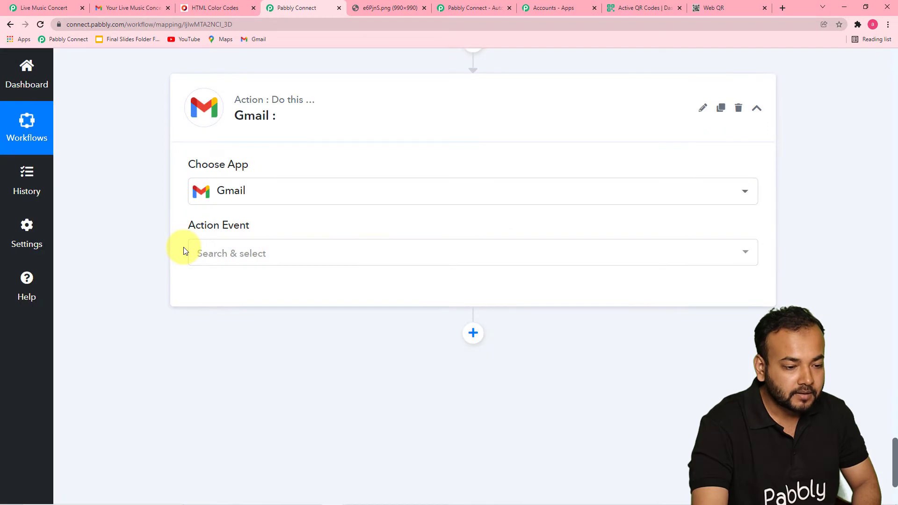
pyautogui.click(224, 260)
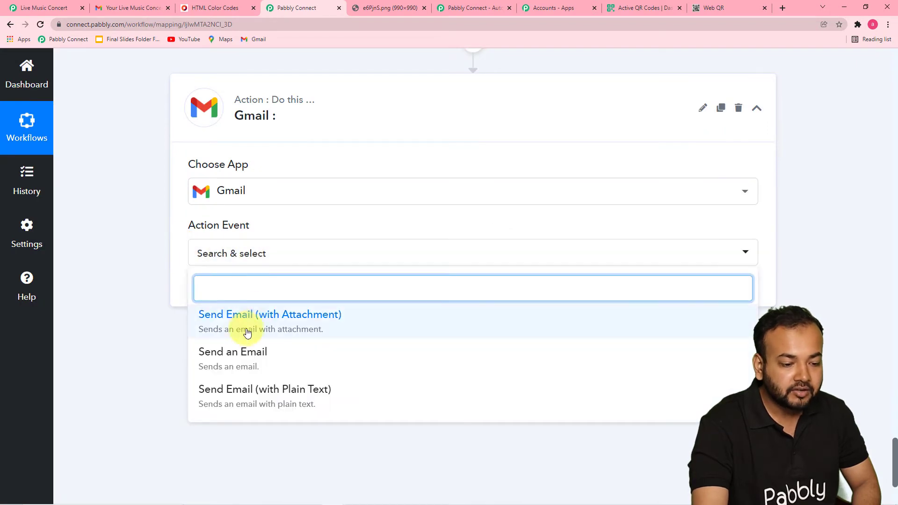
pyautogui.click(270, 329)
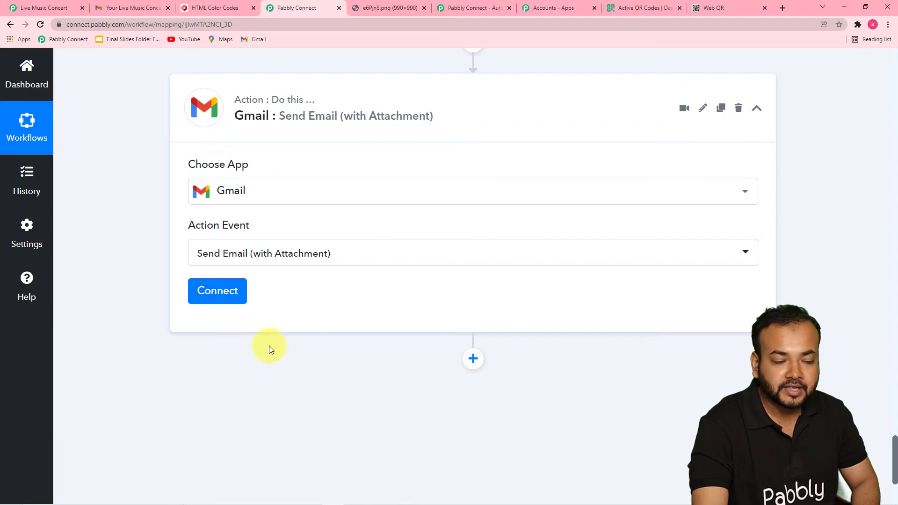
# Add a new Gmail connection by signing in with a Google account and granting Pabbly Connect access
pyautogui.click(235, 294)
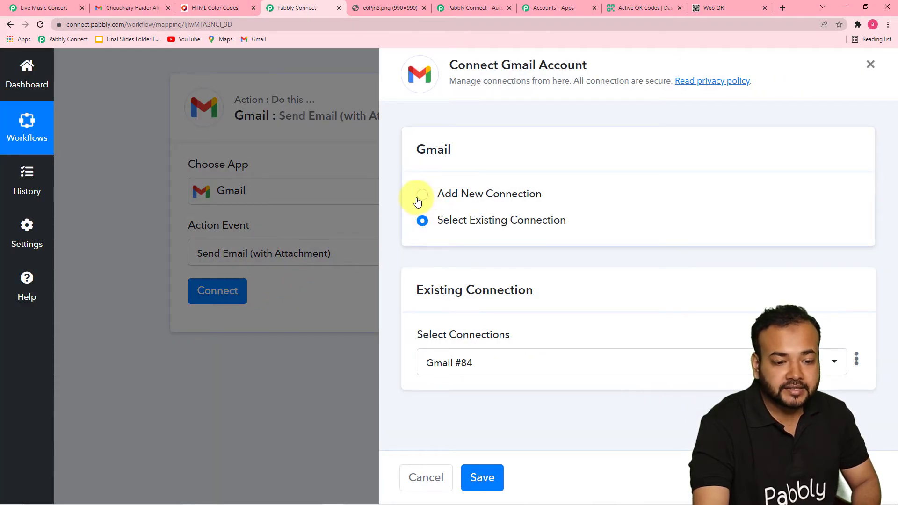
pyautogui.click(419, 199)
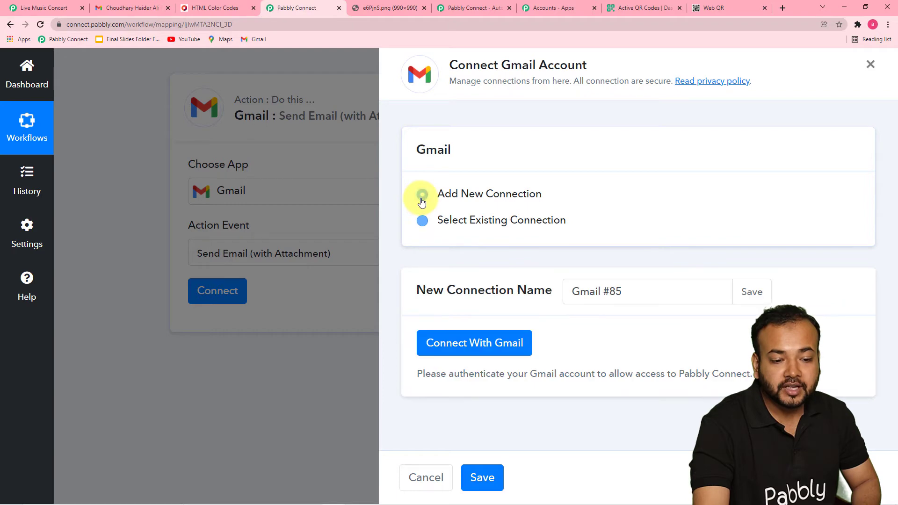
pyautogui.click(441, 344)
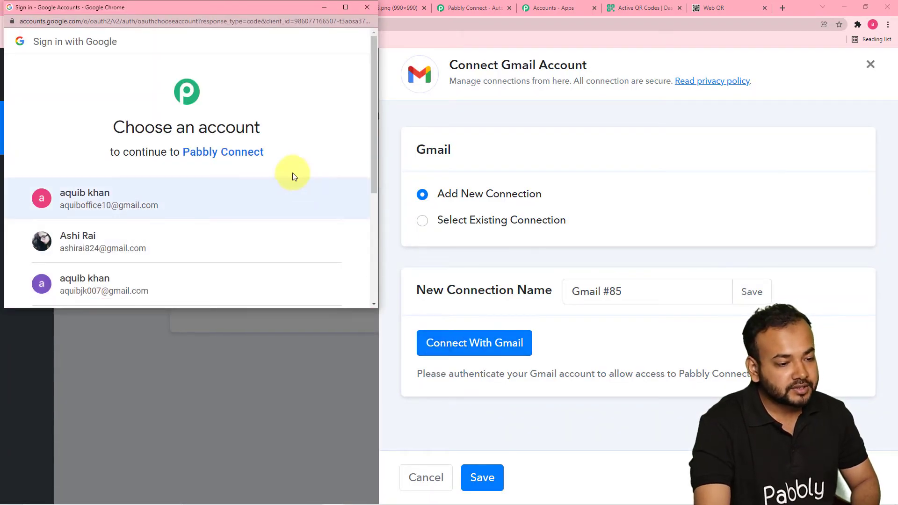
pyautogui.scroll(-1, 264, 174)
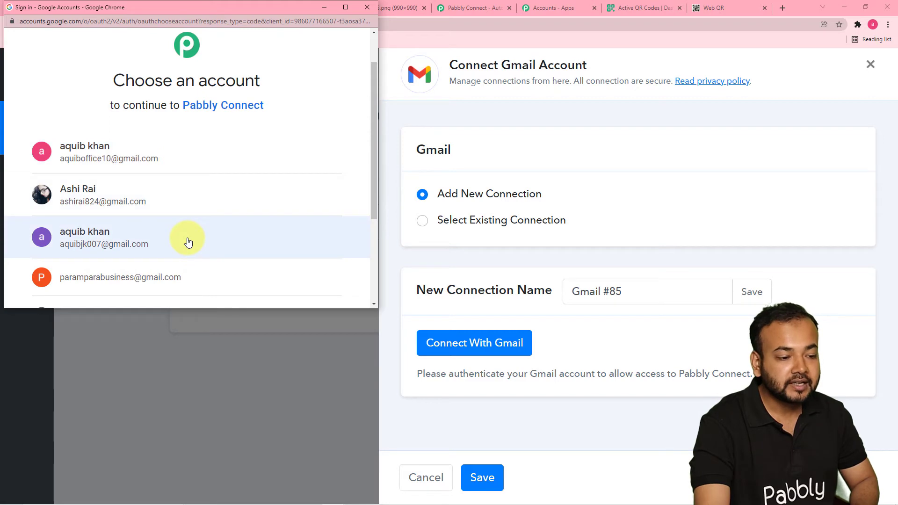
pyautogui.click(196, 207)
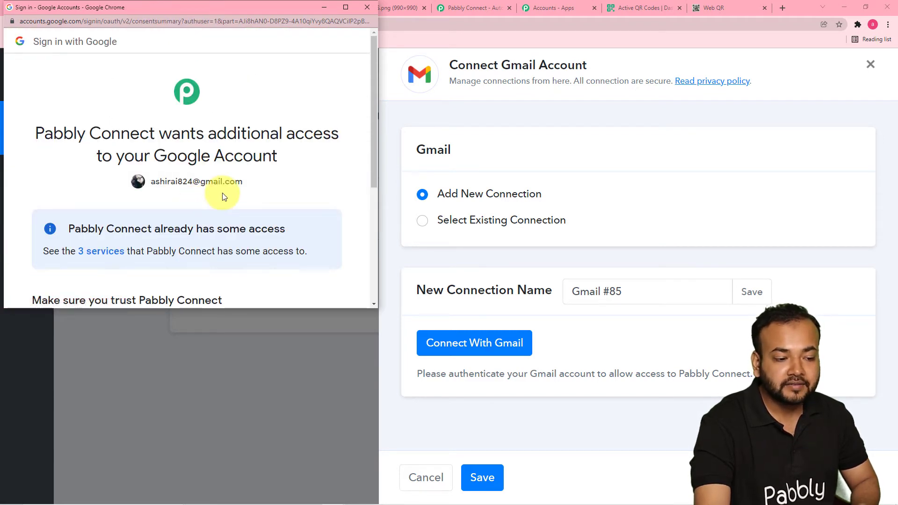
pyautogui.scroll(-5, 223, 194)
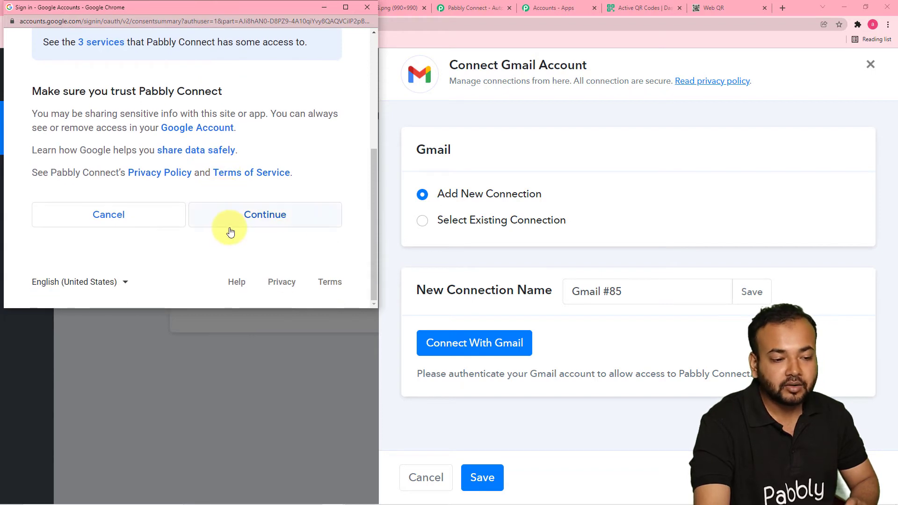
pyautogui.click(255, 221)
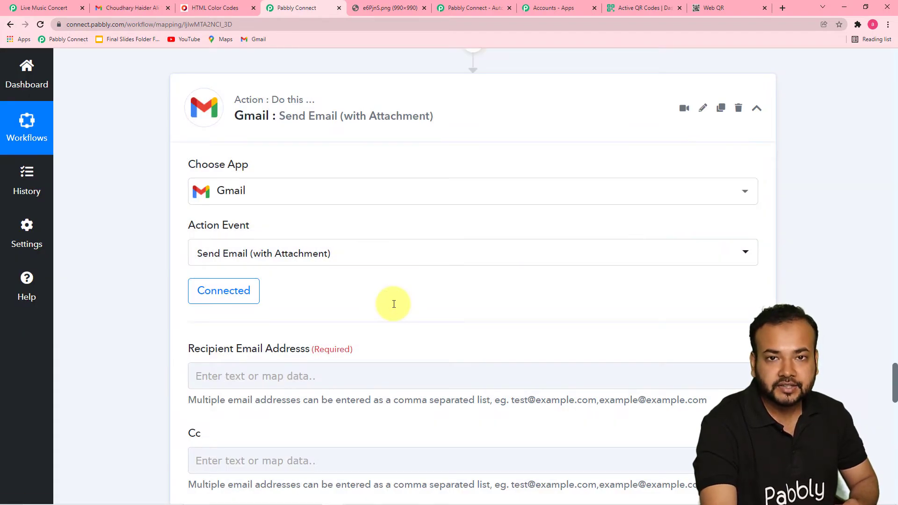
# Map the form submission's Email field as the Gmail recipient address
pyautogui.scroll(-5, 157, 257)
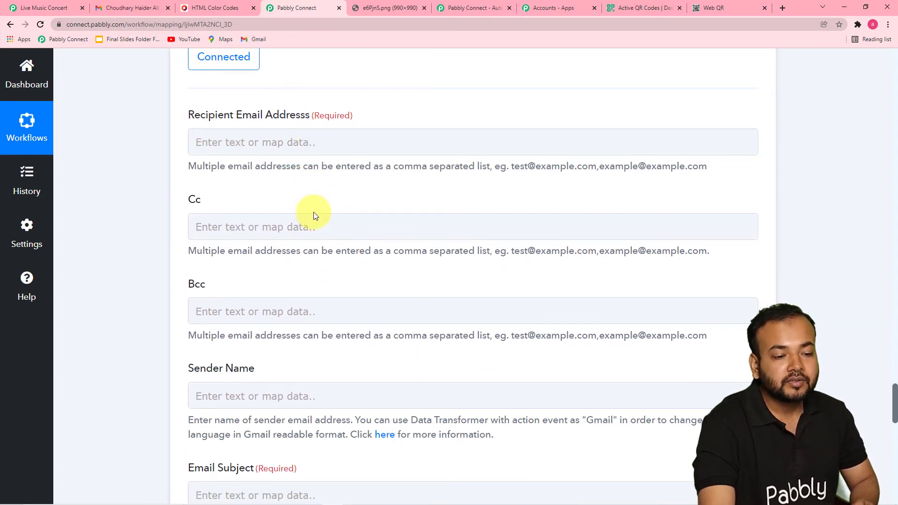
pyautogui.scroll(5, 316, 211)
pyautogui.scroll(12, 316, 213)
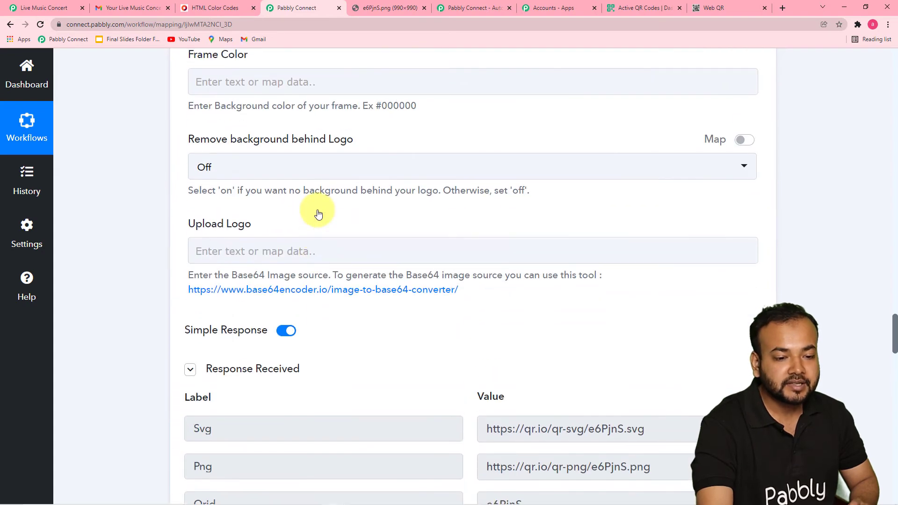
pyautogui.scroll(13, 318, 213)
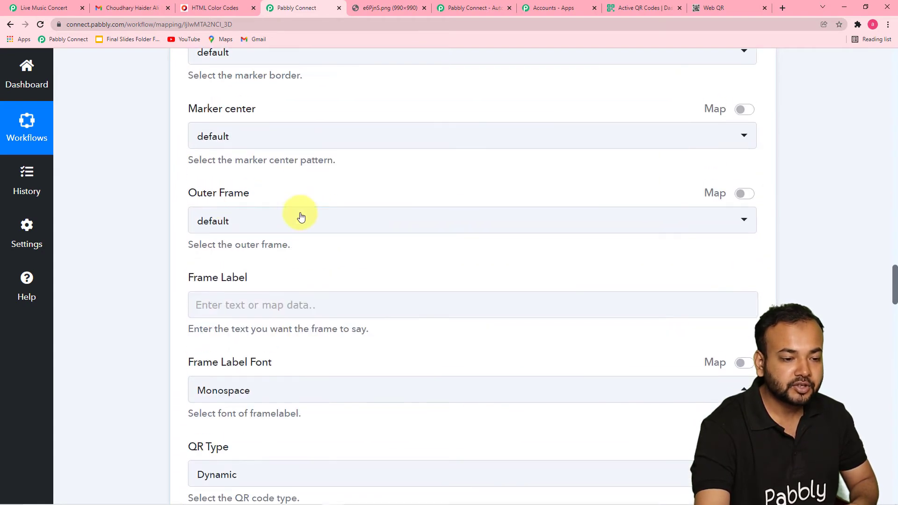
pyautogui.scroll(13, 172, 204)
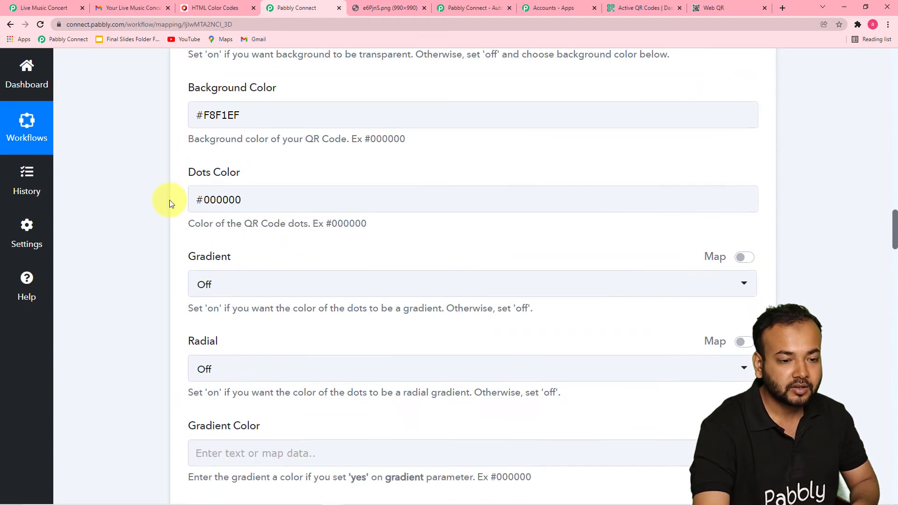
pyautogui.scroll(10, 169, 201)
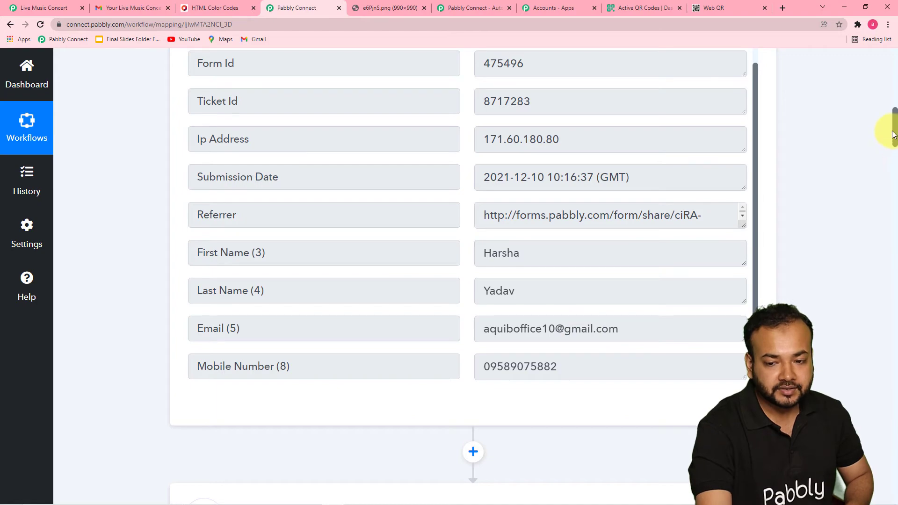
pyautogui.moveTo(894, 134); pyautogui.dragTo(871, 398)
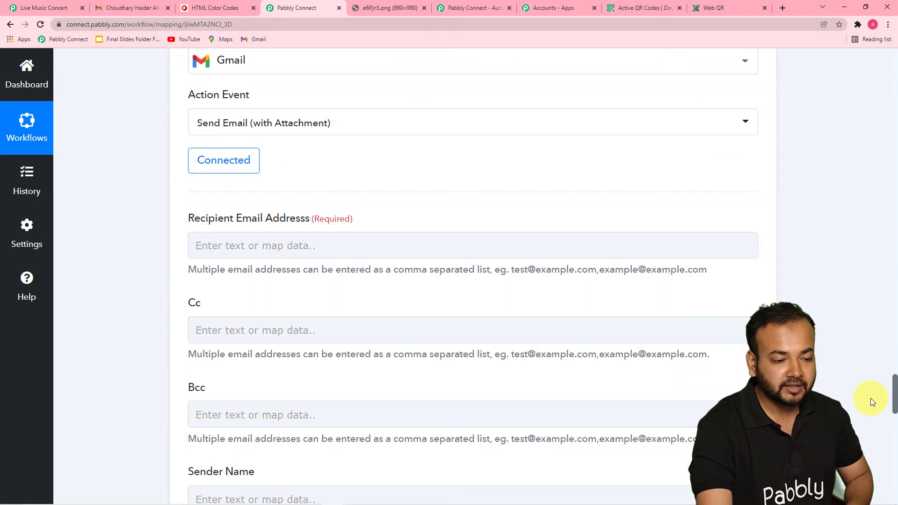
pyautogui.click(241, 243)
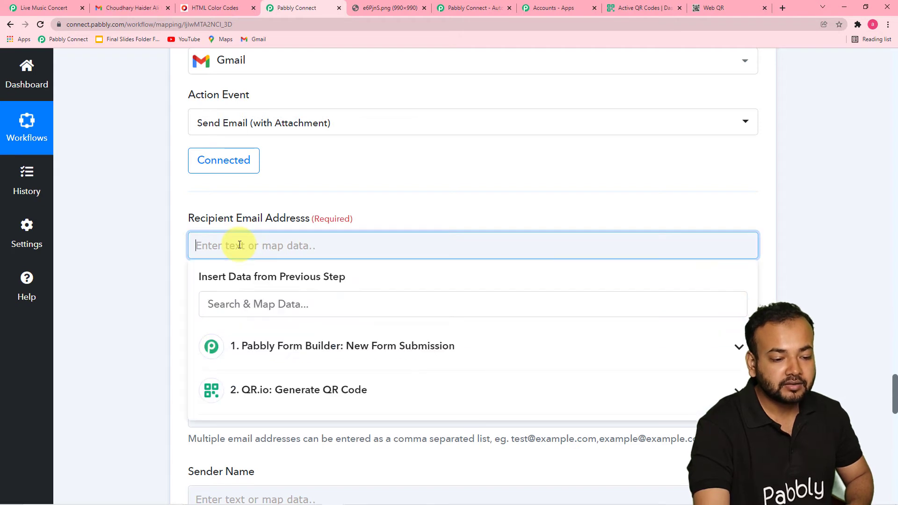
pyautogui.scroll(-1, 239, 243)
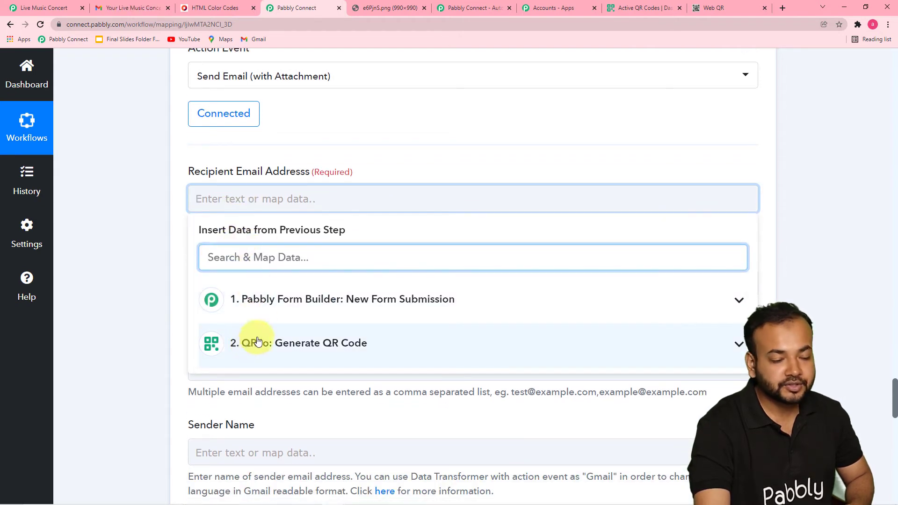
pyautogui.click(285, 313)
pyautogui.scroll(-1, 300, 360)
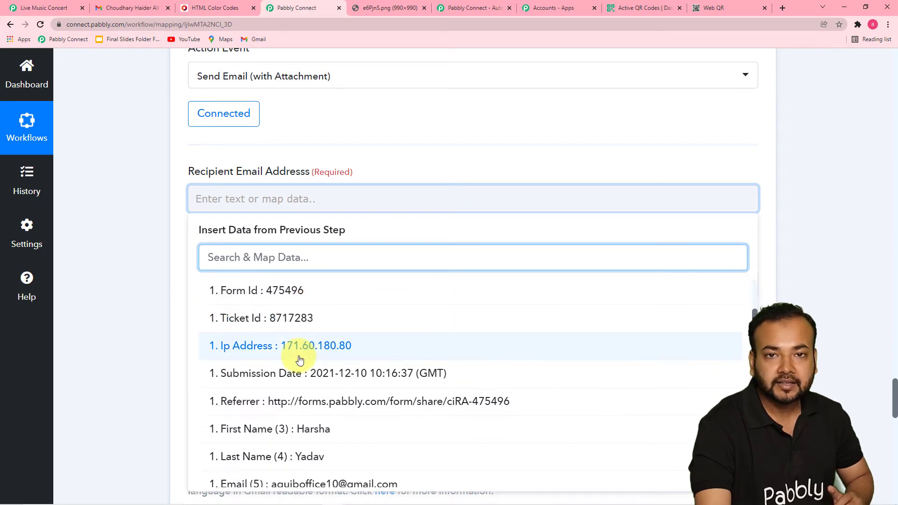
pyautogui.scroll(-2, 300, 360)
pyautogui.click(287, 401)
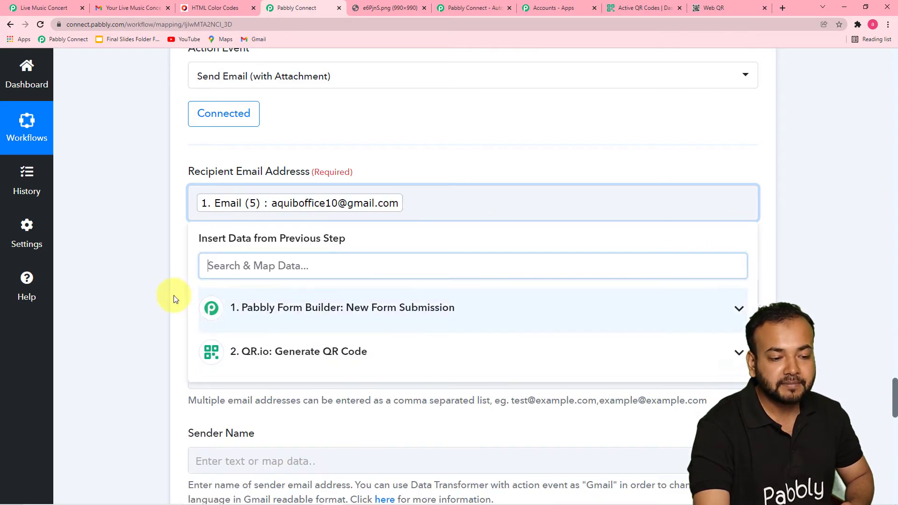
pyautogui.click(147, 271)
# Enter the sender's name in the Sender Name field
pyautogui.scroll(1, 147, 269)
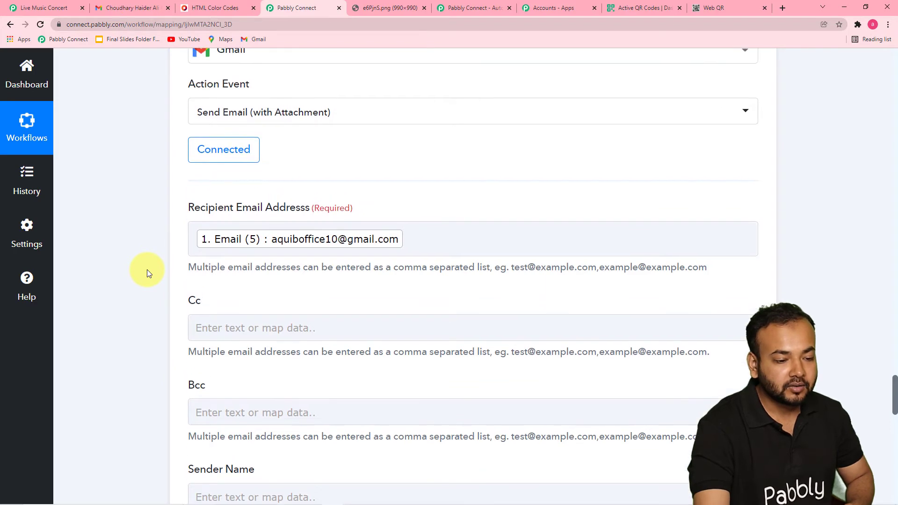
pyautogui.scroll(-6, 146, 270)
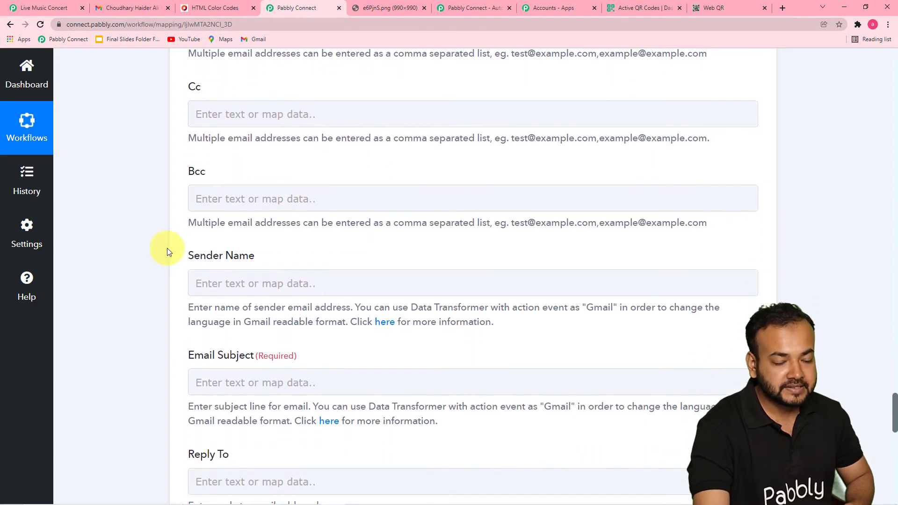
pyautogui.click(247, 189)
pyautogui.click(250, 185)
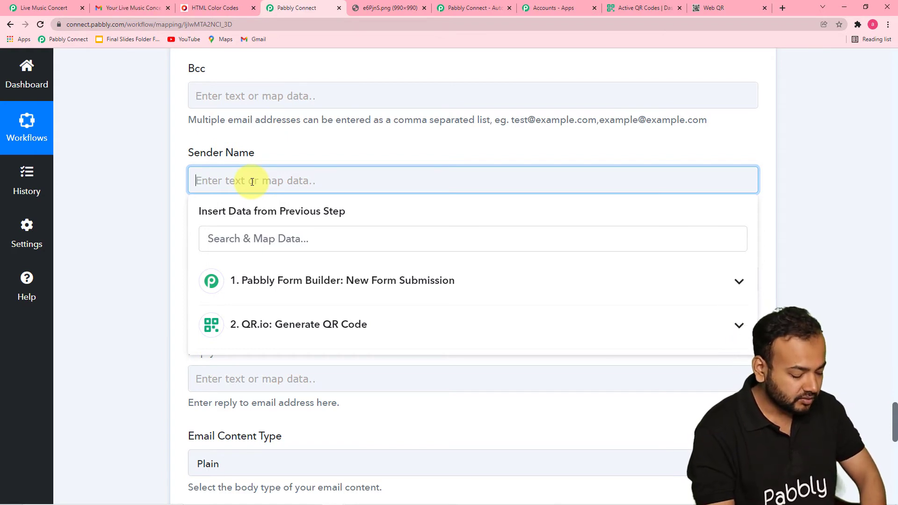
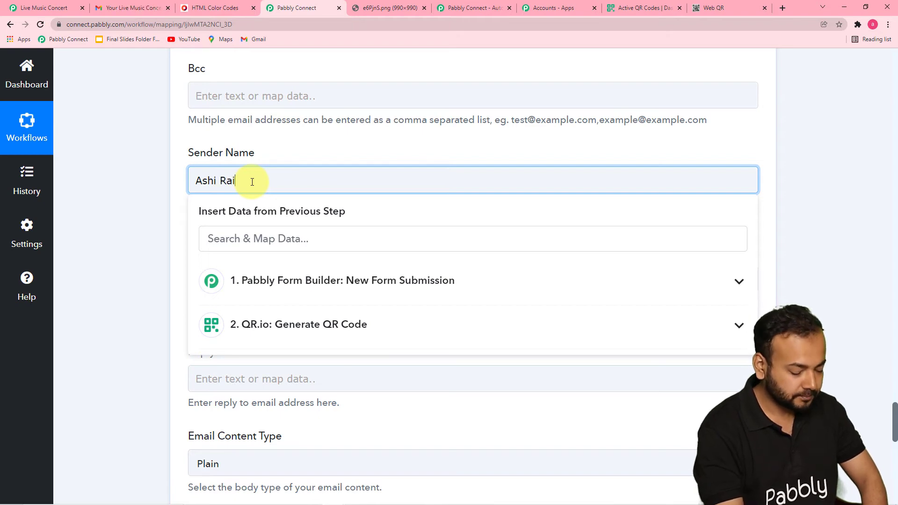
pyautogui.click(102, 94)
# Set the Email Subject to 'Music Concert Entry QR', leaving content type as Plain
pyautogui.scroll(-4, 103, 121)
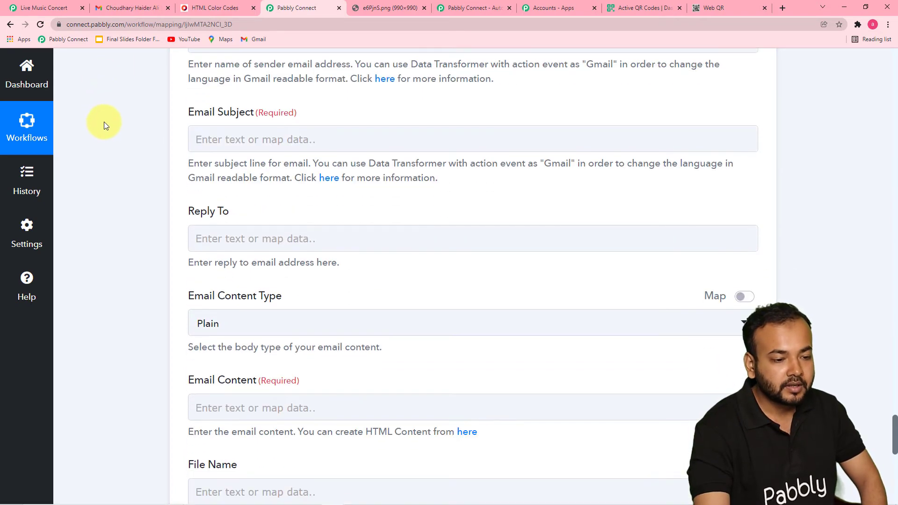
pyautogui.click(242, 97)
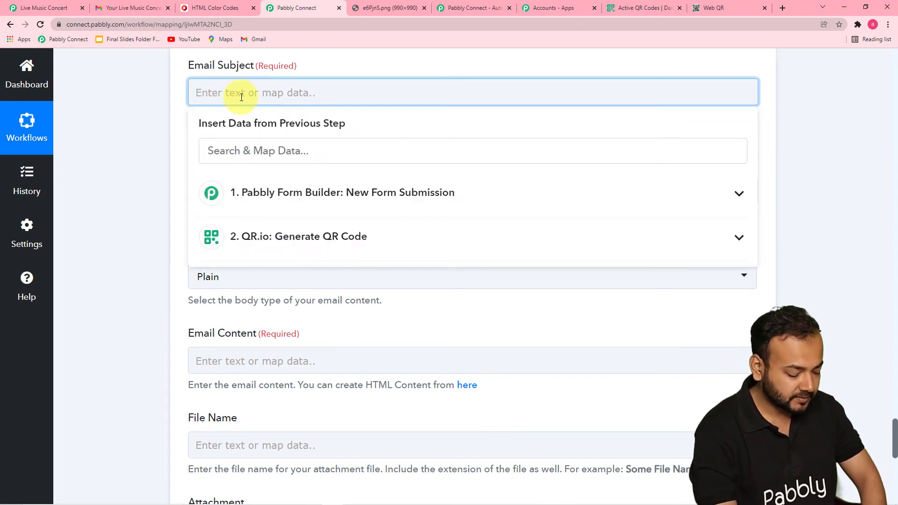
pyautogui.write('E')
pyautogui.press('BackSpace')
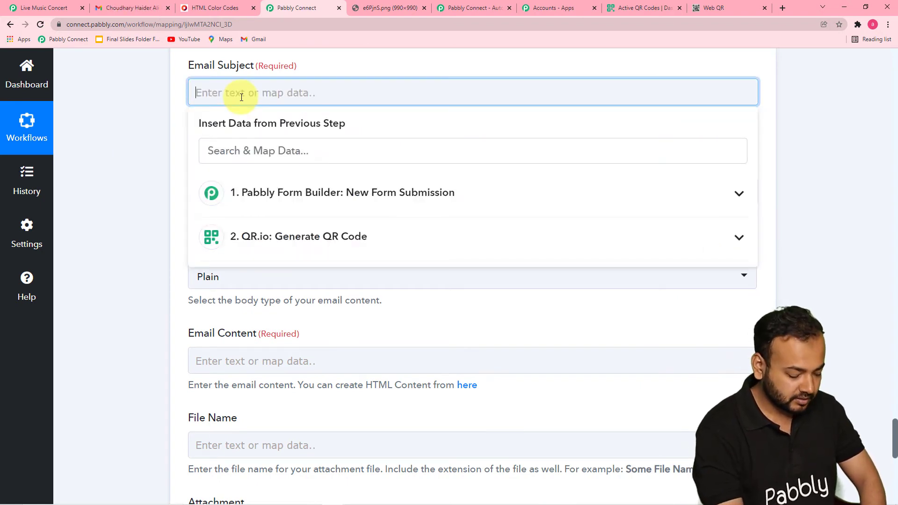
pyautogui.write('Music Concert Entry QR')
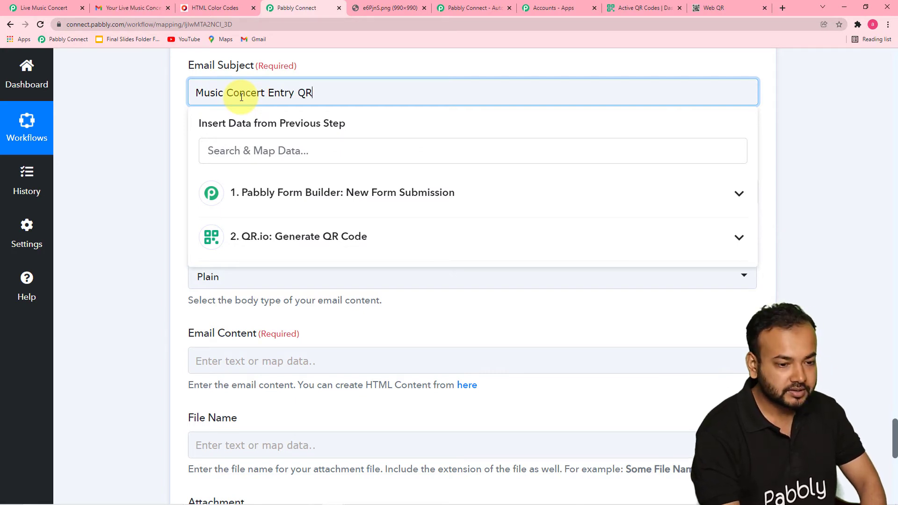
pyautogui.click(158, 130)
pyautogui.scroll(-3, 158, 133)
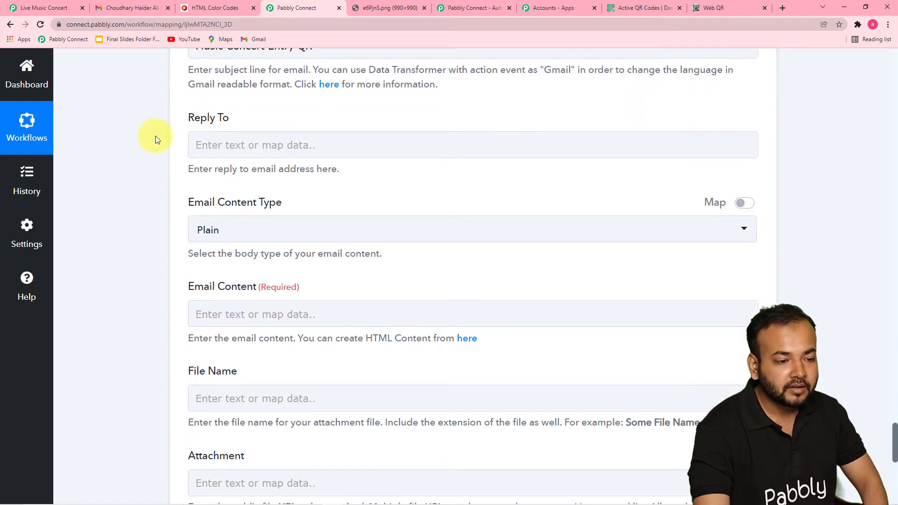
pyautogui.scroll(1, 230, 94)
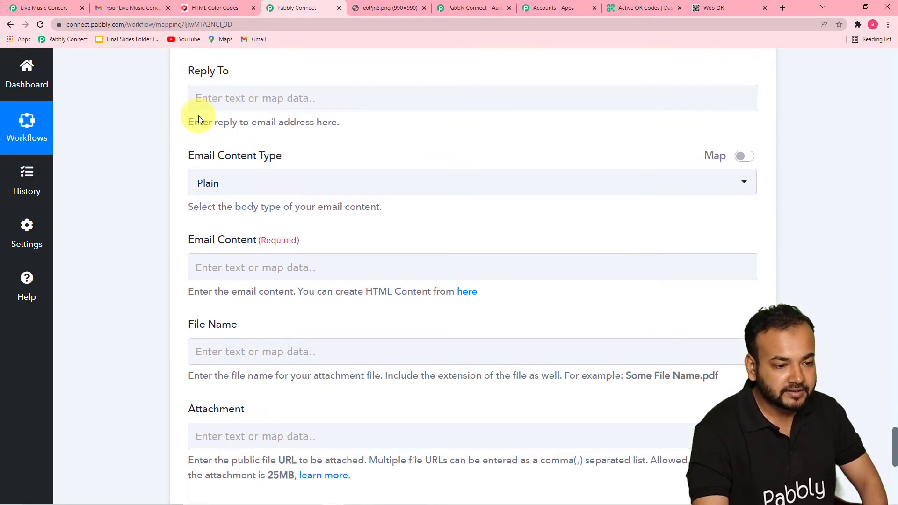
pyautogui.scroll(-1, 215, 119)
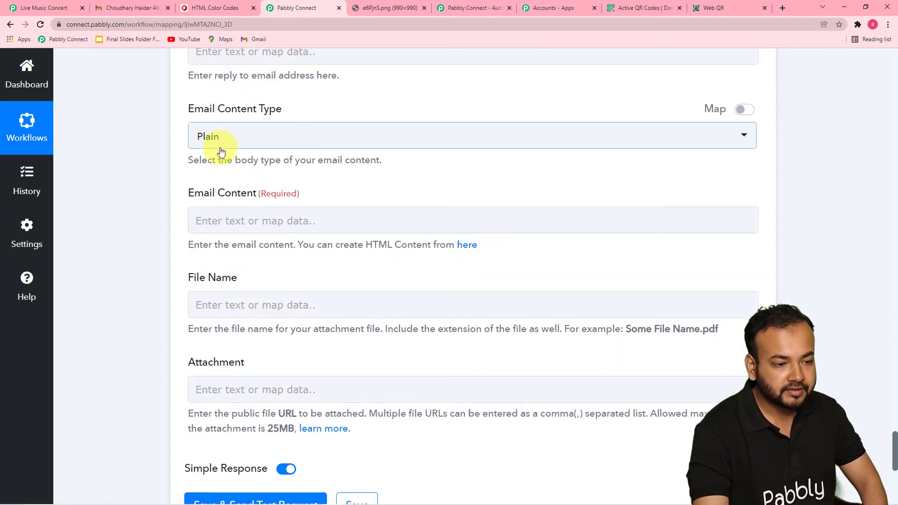
pyautogui.scroll(-2, 176, 172)
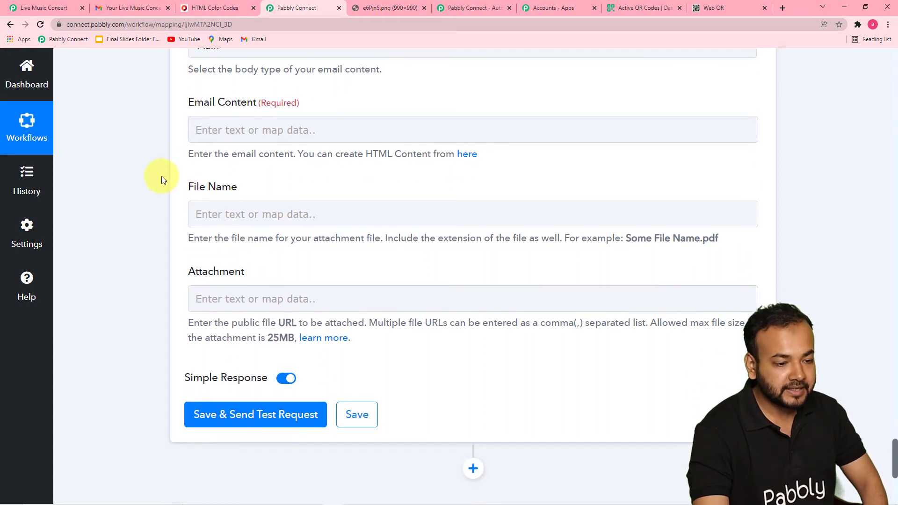
pyautogui.click(231, 133)
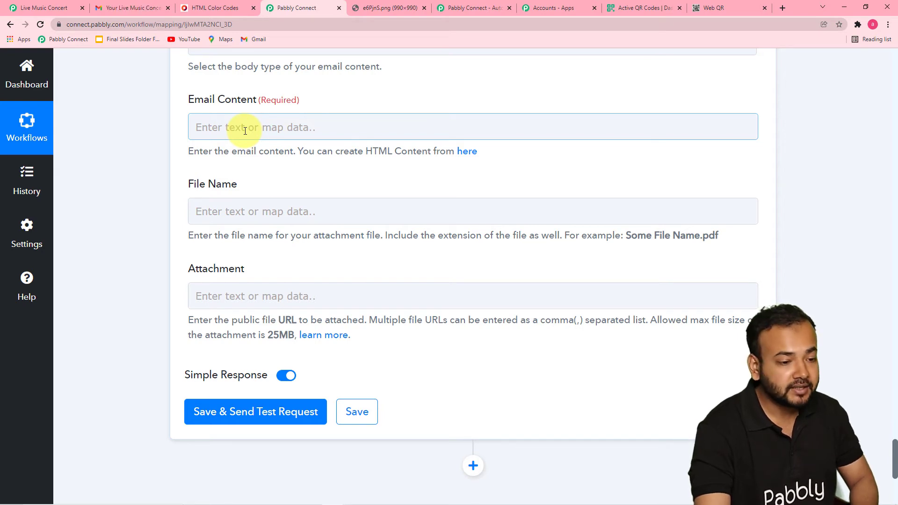
# Paste the three-line greeting asking recipients to show the attached QR code at entry into Email Content
pyautogui.click(245, 131)
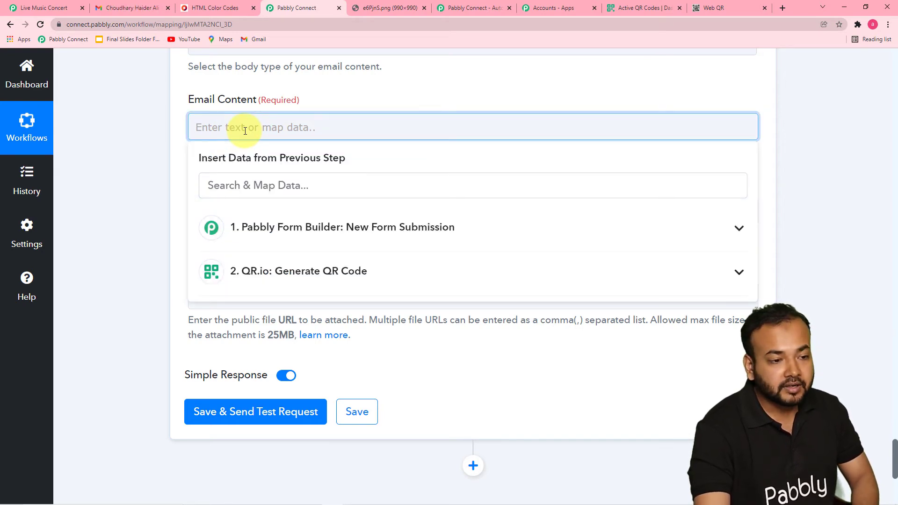
pyautogui.write('Greetings to you from the New Year Music concert team. Show this QR code attached with this email at entry point on the  venue of the event. Thanks, Event Team.')
pyautogui.click(155, 201)
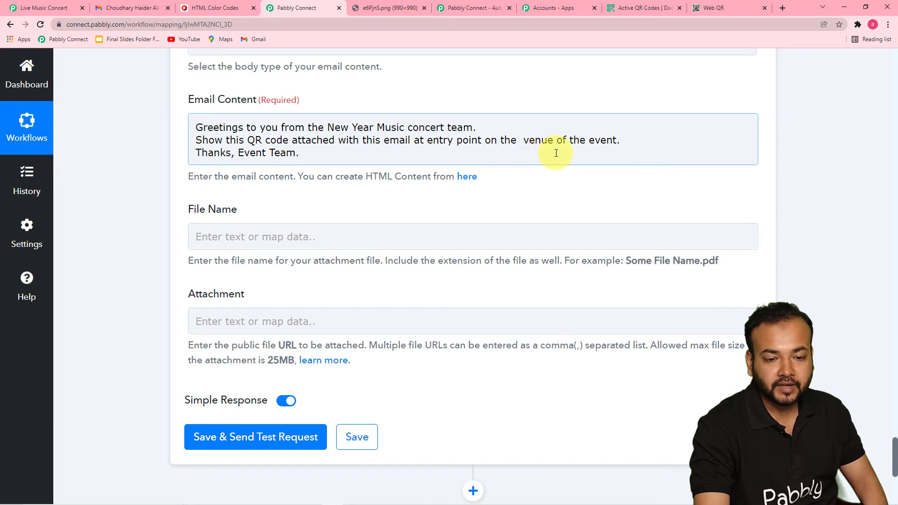
pyautogui.scroll(-1, 166, 148)
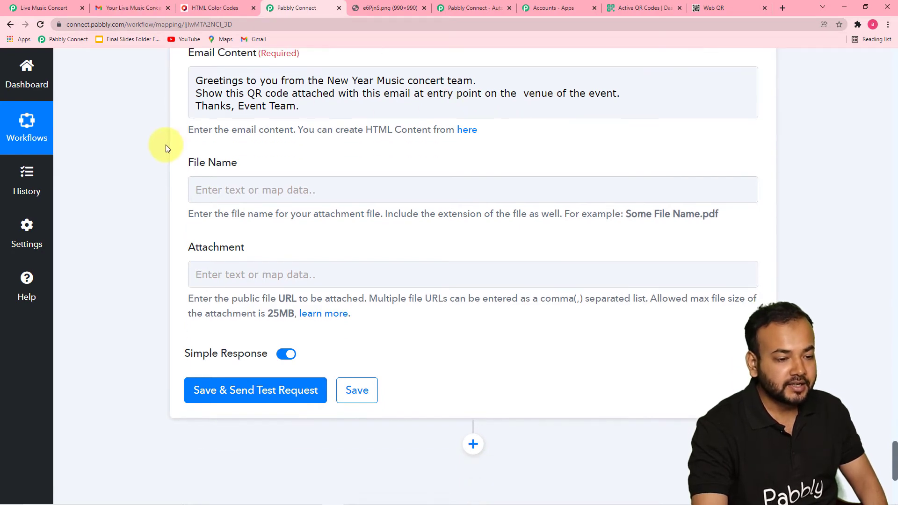
# Map the submitter's First Name as the attachment File Name and append .png to it
pyautogui.click(246, 191)
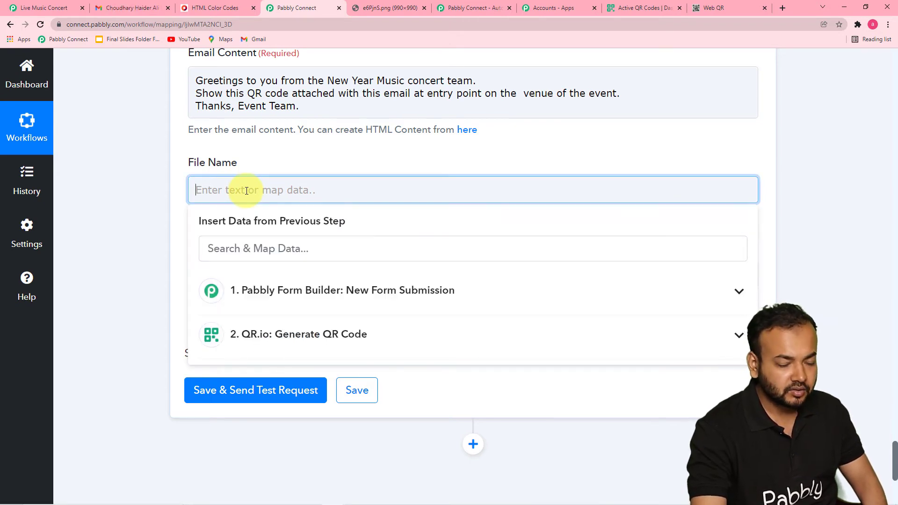
pyautogui.click(252, 306)
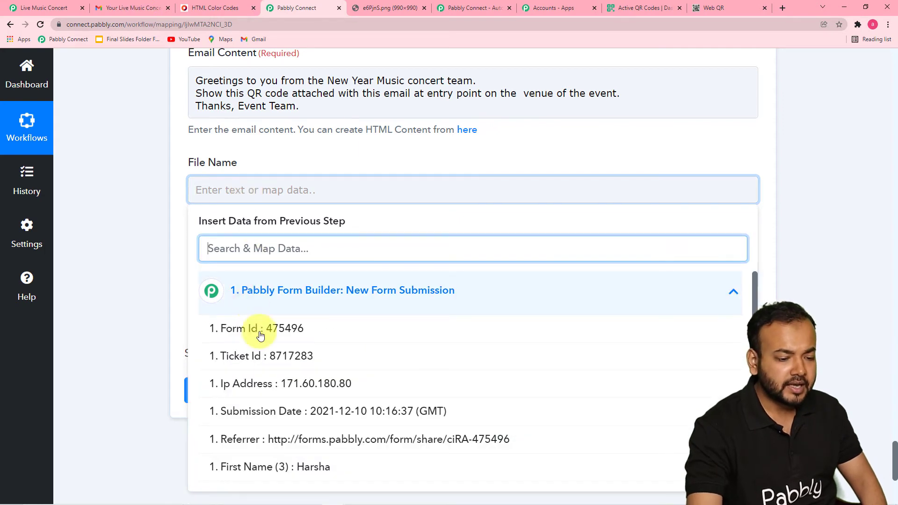
pyautogui.click(321, 468)
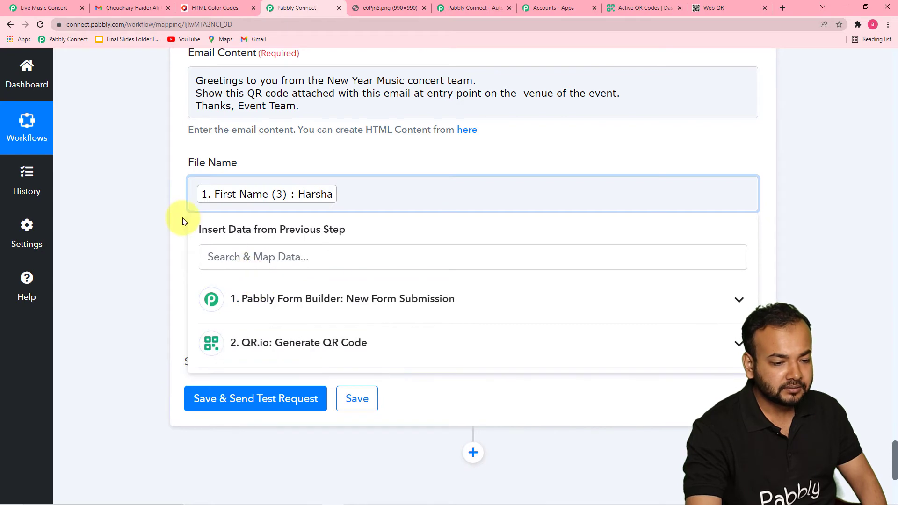
pyautogui.click(168, 204)
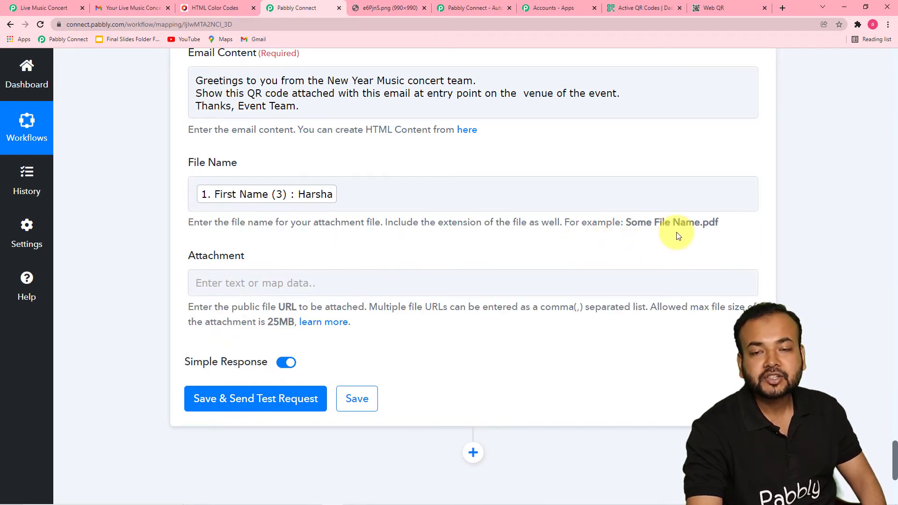
pyautogui.click(367, 190)
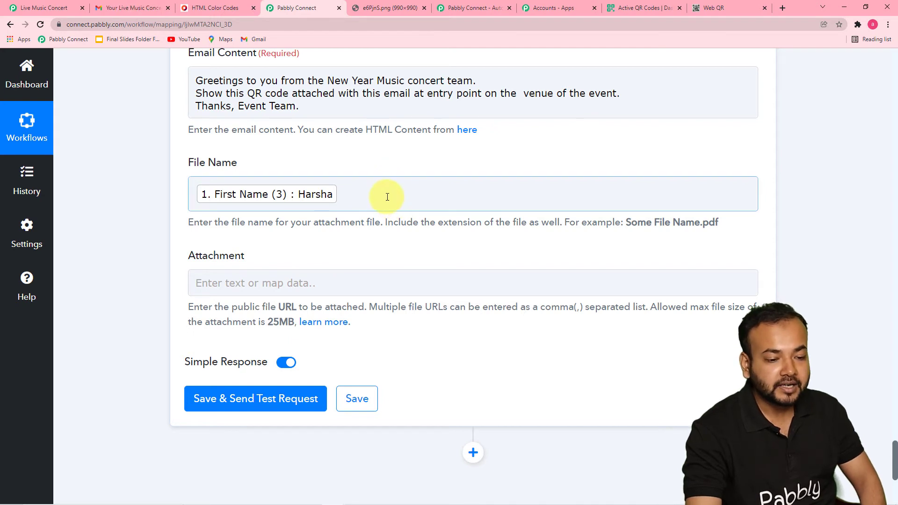
pyautogui.click(387, 196)
pyautogui.write('.png')
pyautogui.click(136, 155)
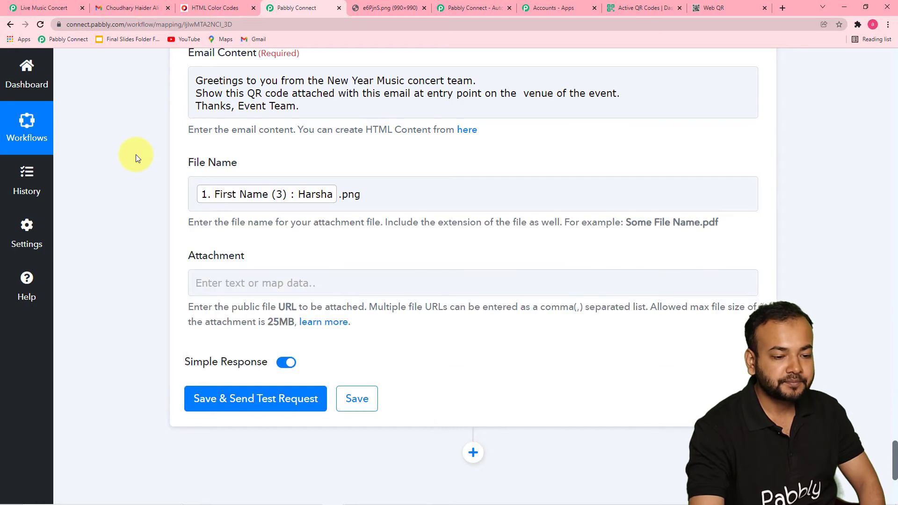
pyautogui.scroll(-2, 135, 159)
pyautogui.scroll(-1, 137, 161)
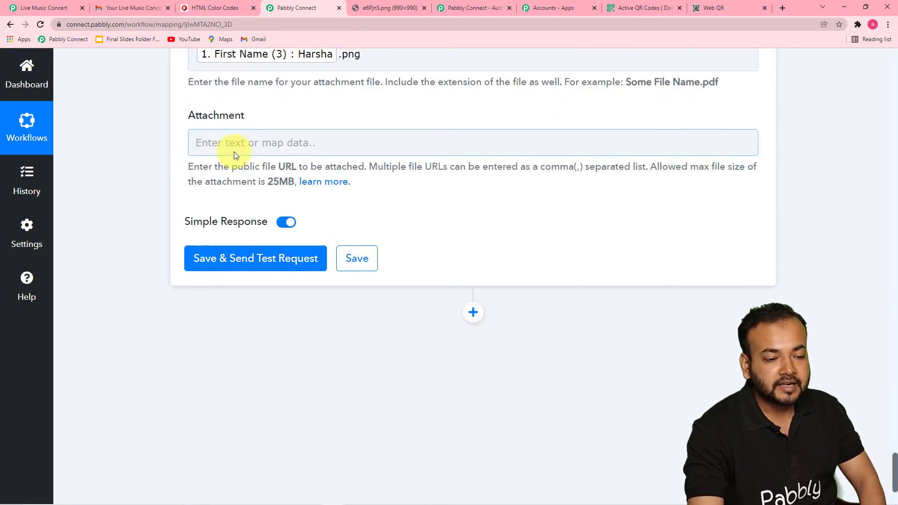
pyautogui.scroll(8, 195, 153)
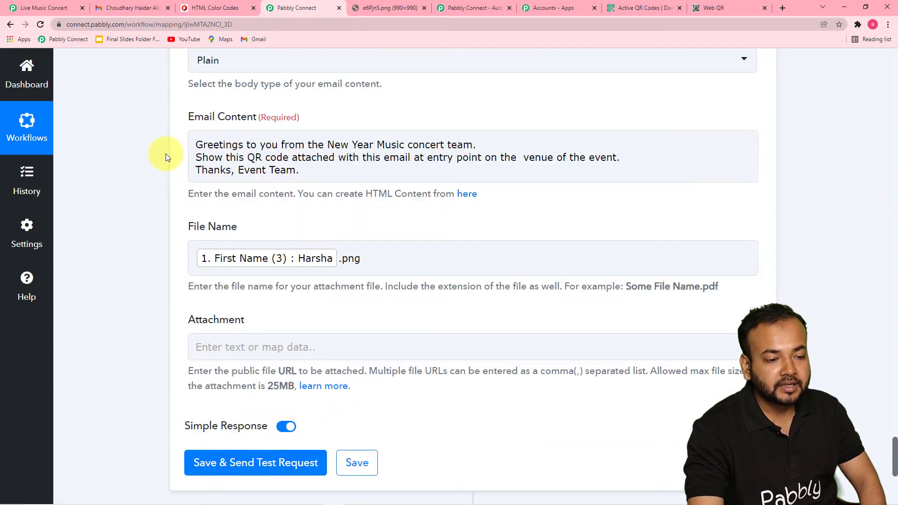
pyautogui.scroll(12, 144, 158)
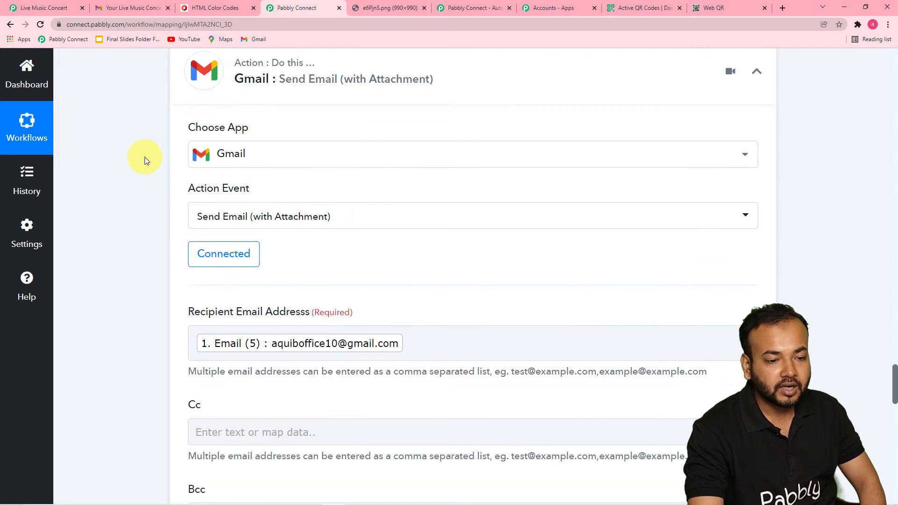
pyautogui.scroll(6, 146, 160)
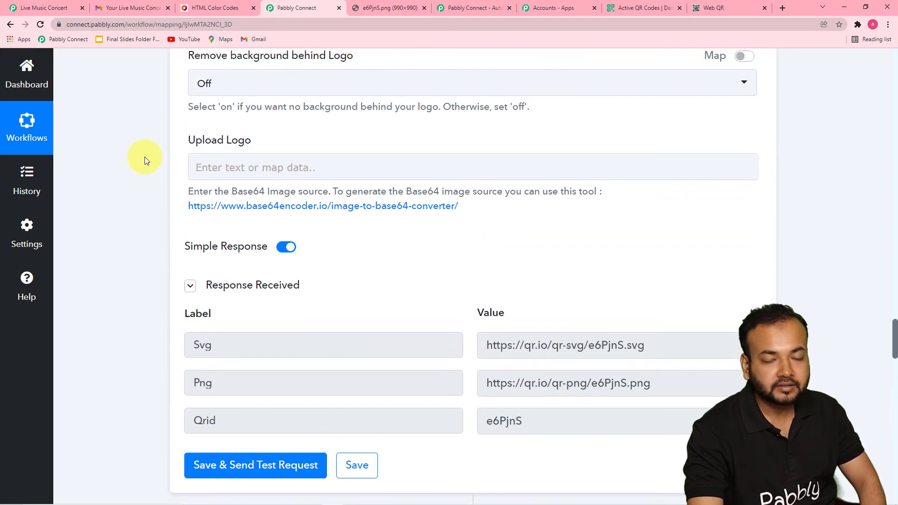
pyautogui.scroll(-3, 145, 156)
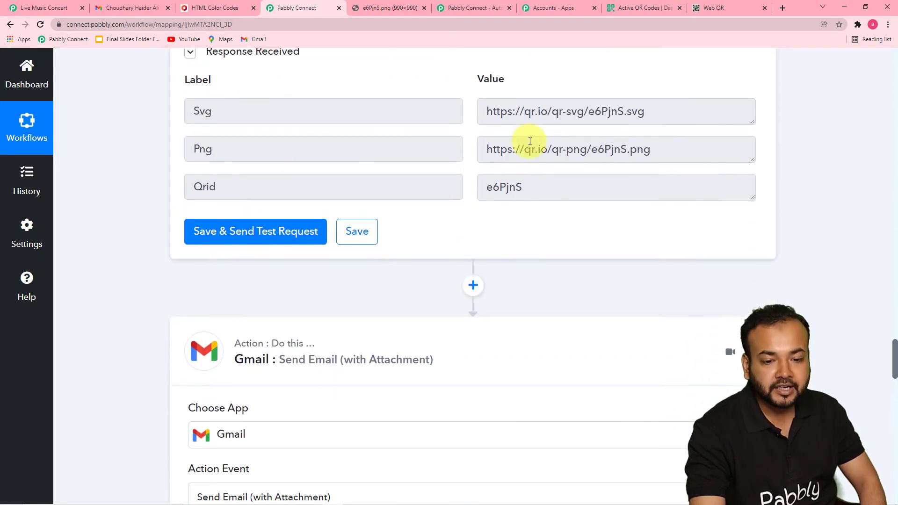
pyautogui.scroll(8, 485, 182)
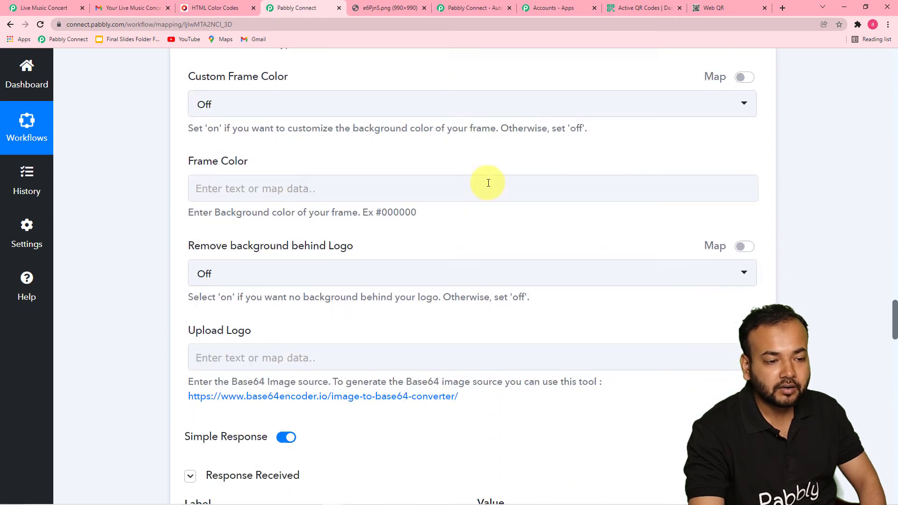
pyautogui.scroll(-5, 489, 183)
pyautogui.scroll(-3, 488, 183)
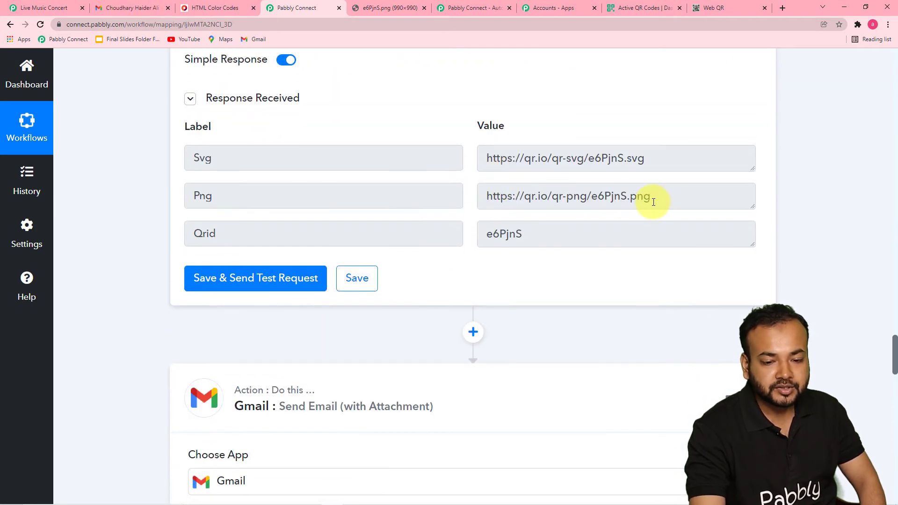
pyautogui.scroll(-11, 158, 218)
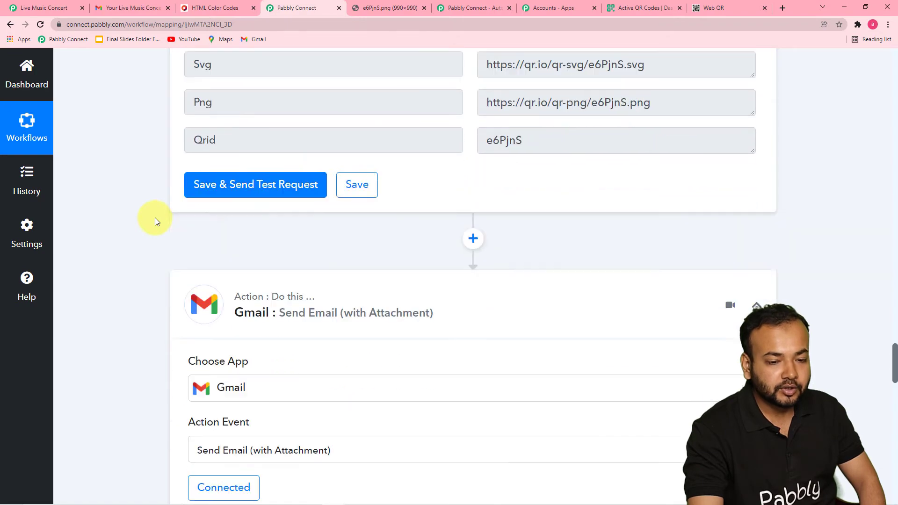
pyautogui.scroll(-9, 150, 222)
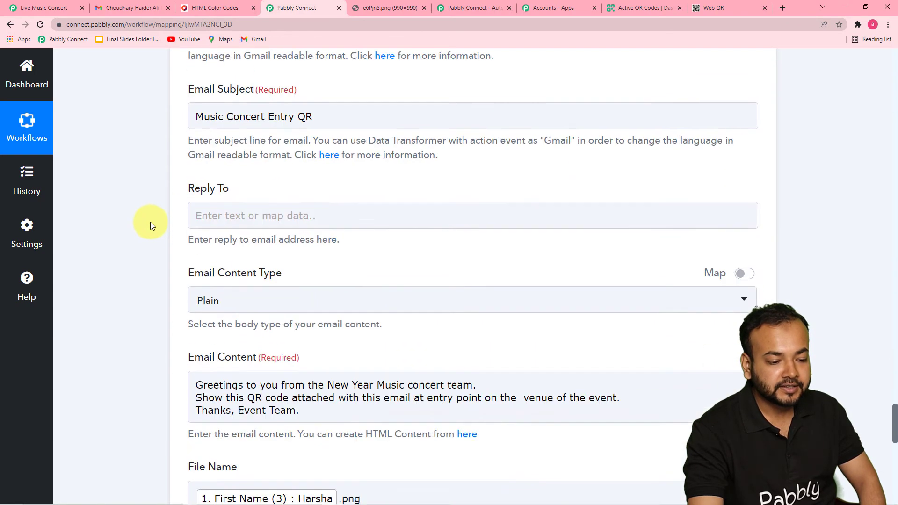
pyautogui.scroll(-4, 150, 221)
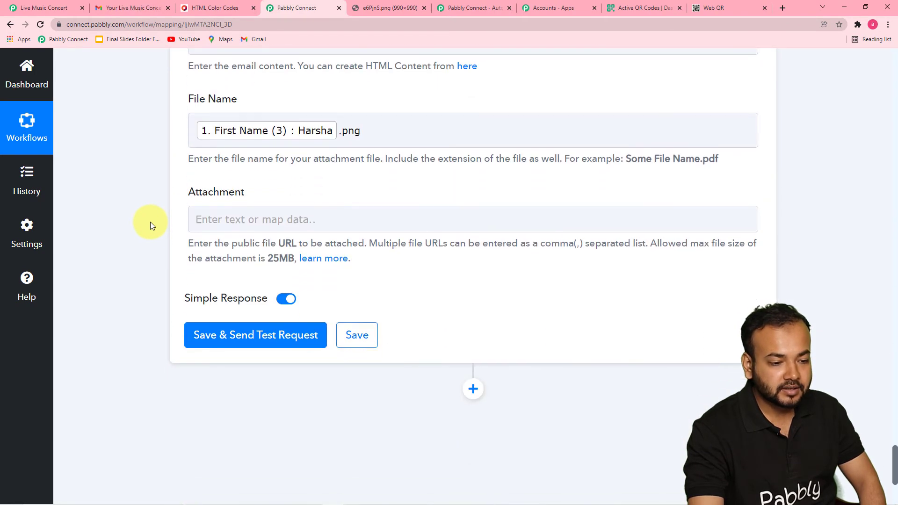
# Map the Png URL from '2. QR.io: Generate QR Code' into the Gmail Attachment field
pyautogui.click(304, 142)
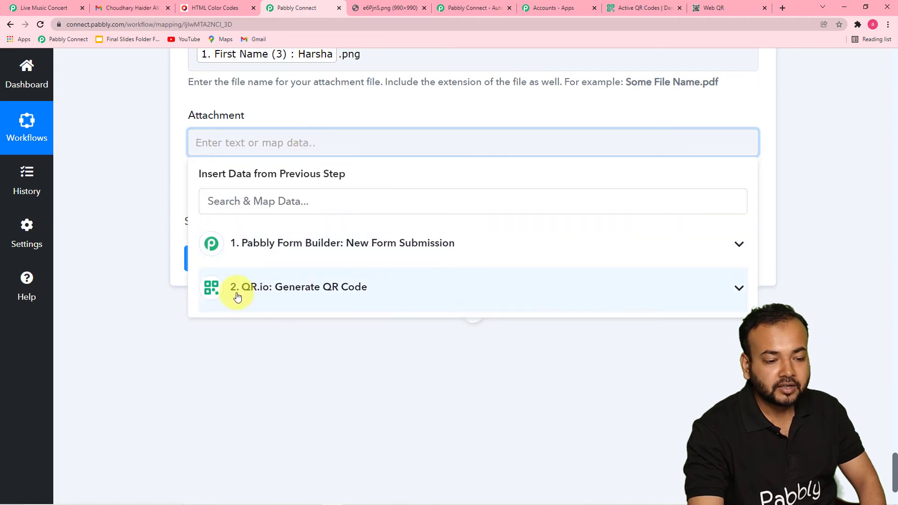
pyautogui.click(327, 296)
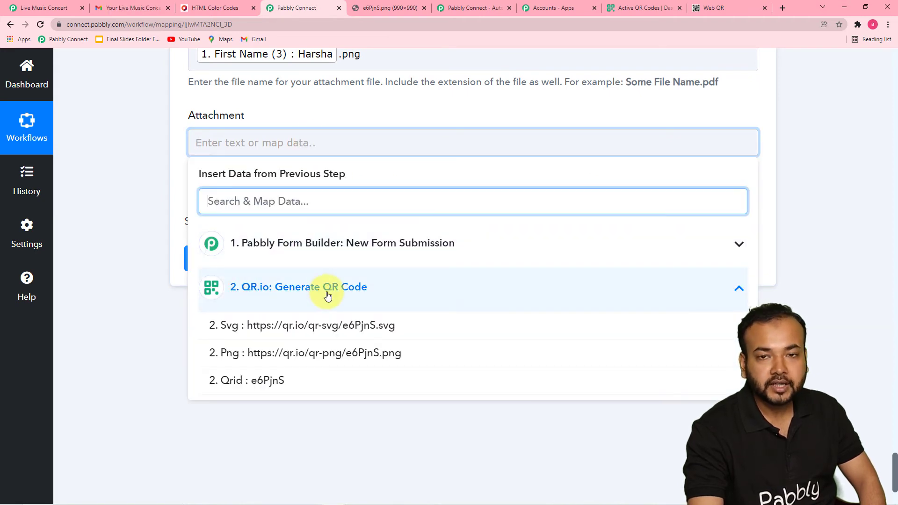
pyautogui.click(311, 357)
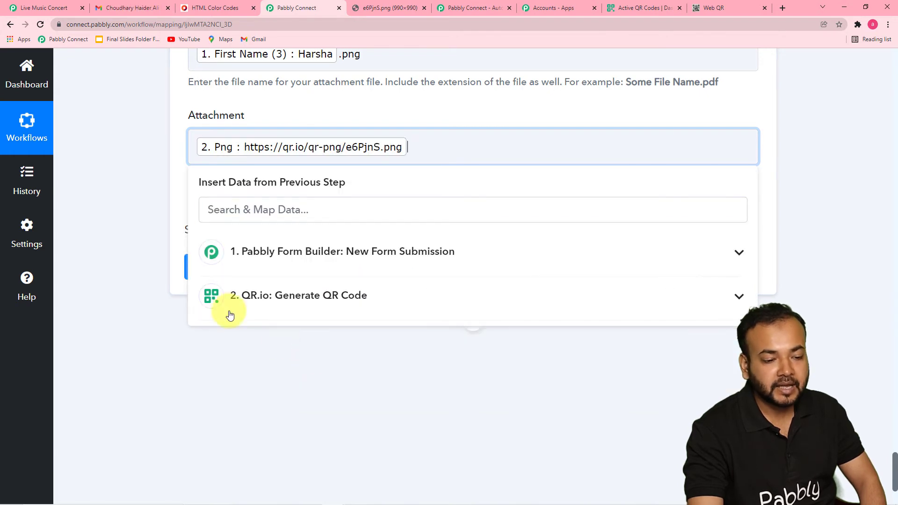
pyautogui.click(145, 250)
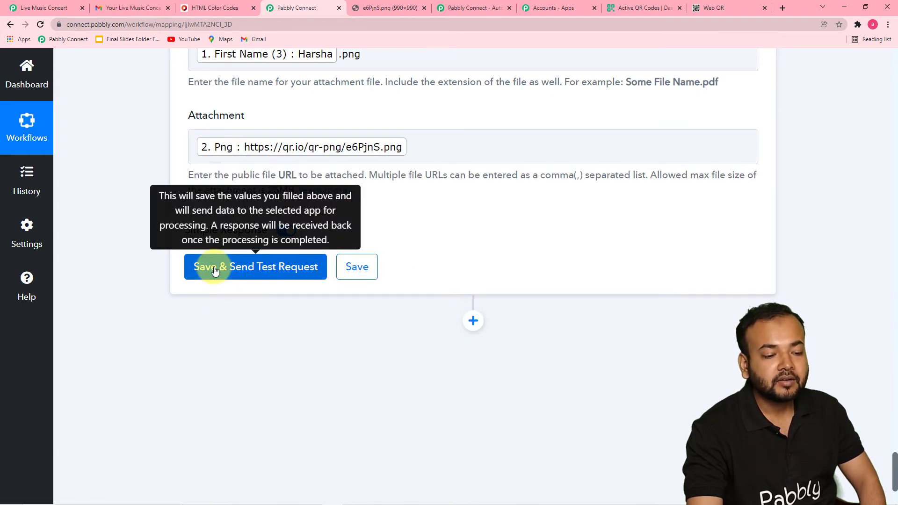
pyautogui.scroll(6, 410, 235)
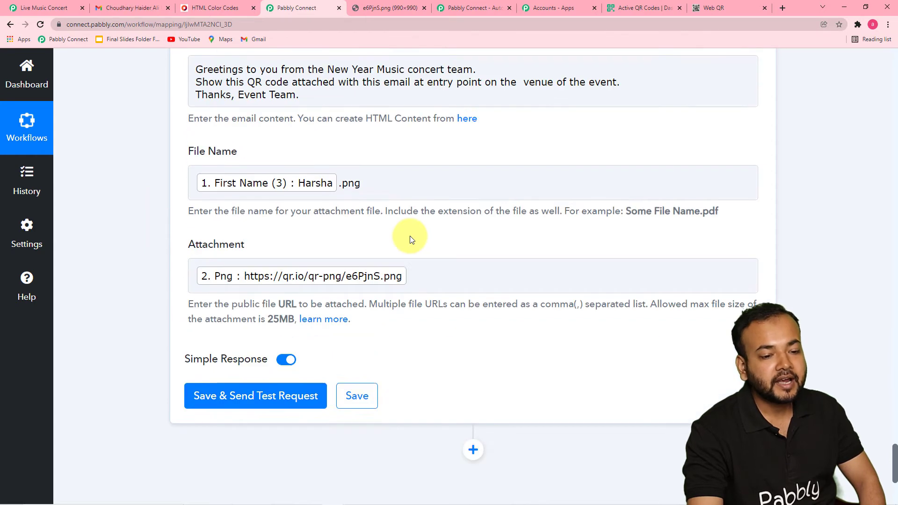
pyautogui.scroll(2, 409, 236)
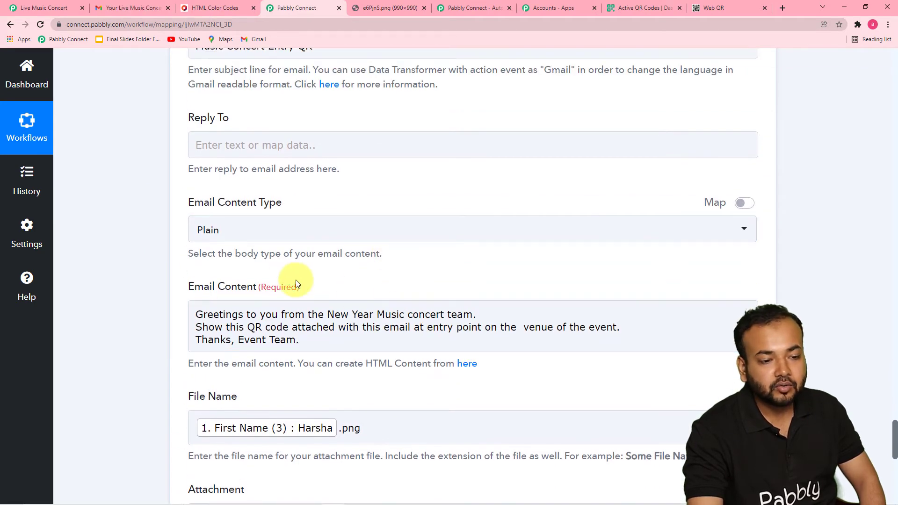
pyautogui.scroll(9, 295, 256)
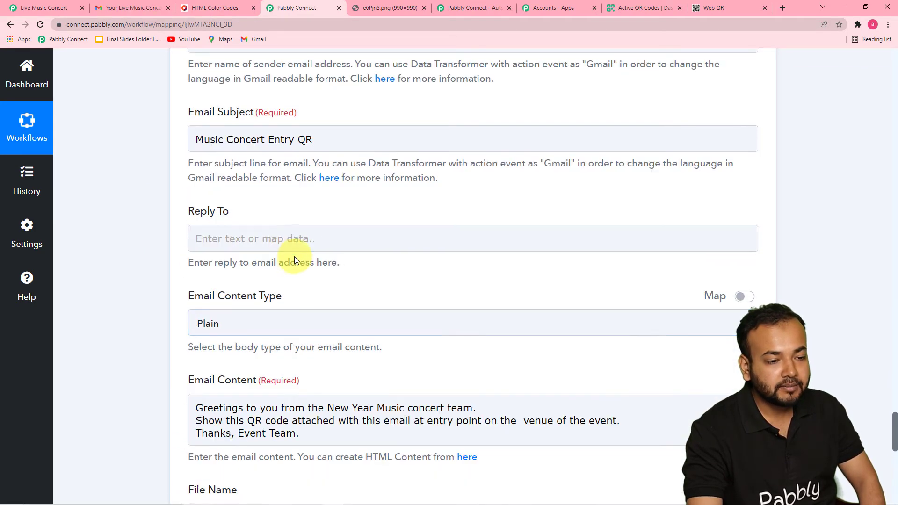
pyautogui.scroll(4, 296, 255)
pyautogui.scroll(-7, 295, 255)
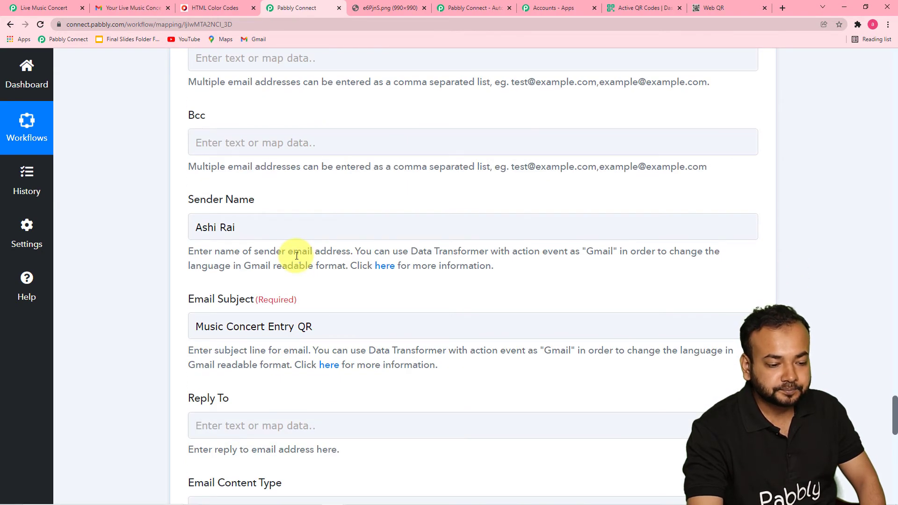
pyautogui.scroll(-4, 296, 256)
pyautogui.scroll(8, 295, 255)
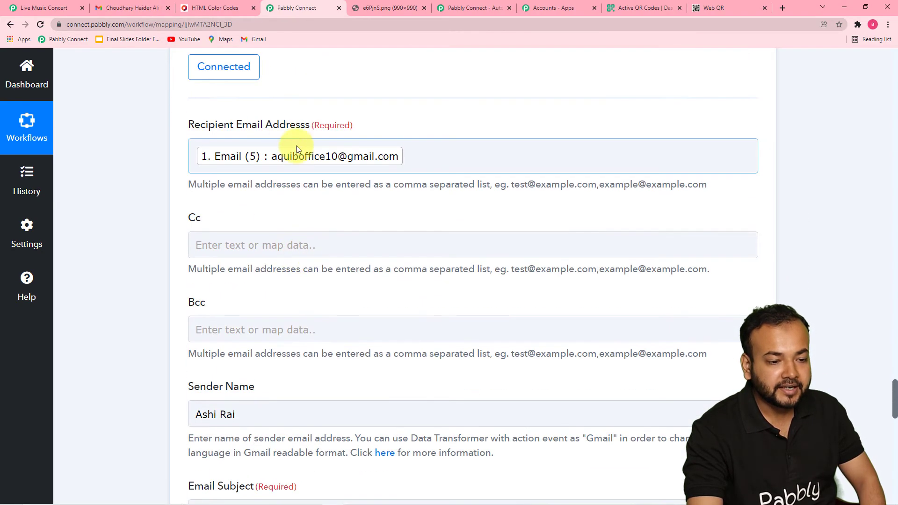
pyautogui.scroll(-16, 157, 190)
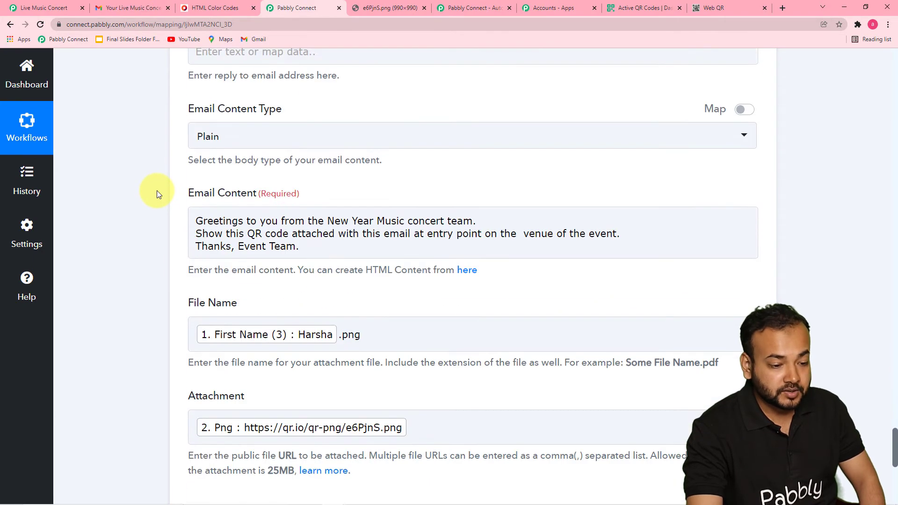
pyautogui.scroll(-1, 156, 190)
# Save the Gmail step and send a test email, confirming the response status reads sent
pyautogui.click(215, 313)
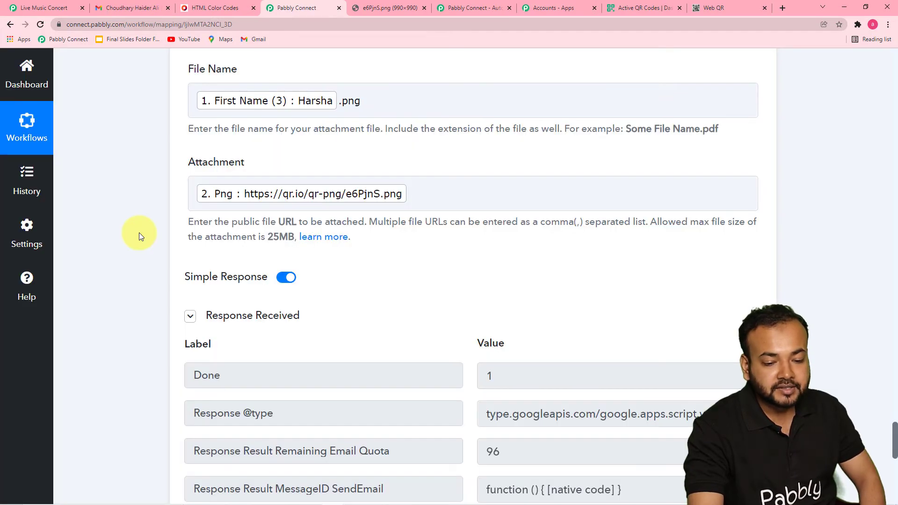
pyautogui.scroll(-3, 139, 232)
pyautogui.scroll(-5, 139, 232)
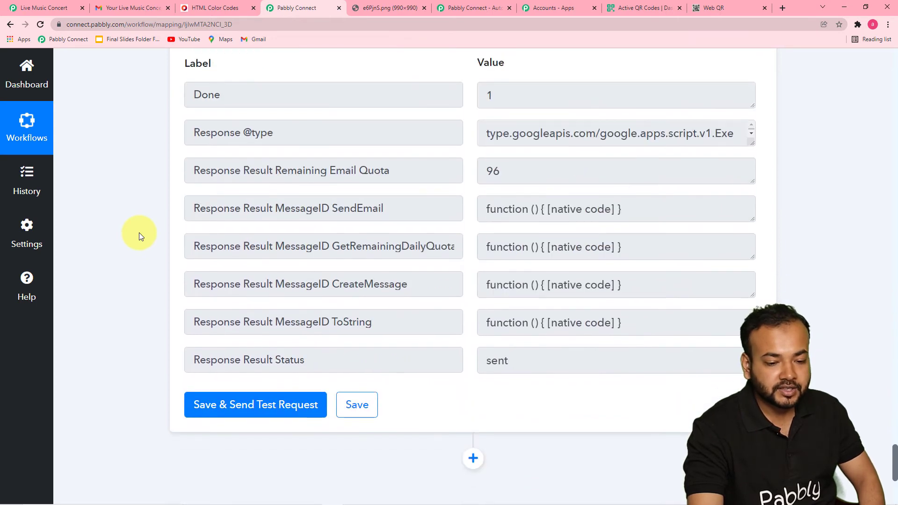
pyautogui.scroll(-2, 340, 171)
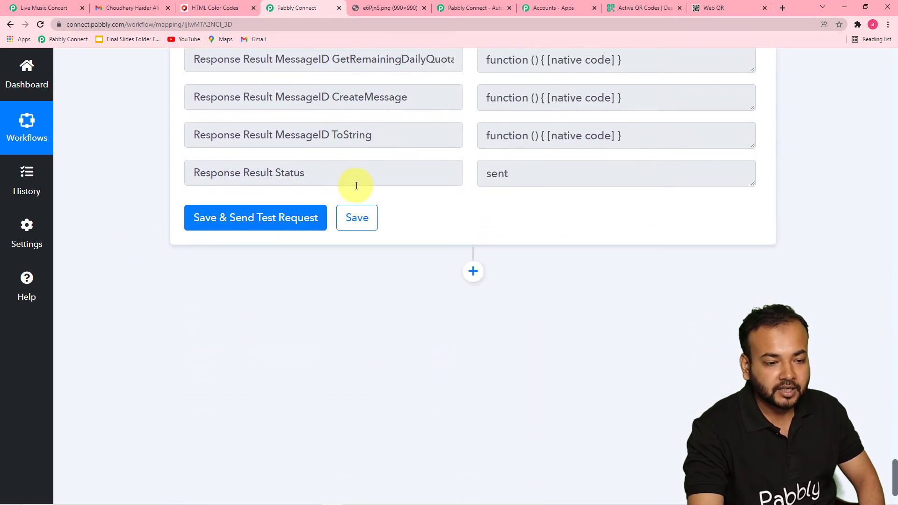
pyautogui.scroll(6, 355, 184)
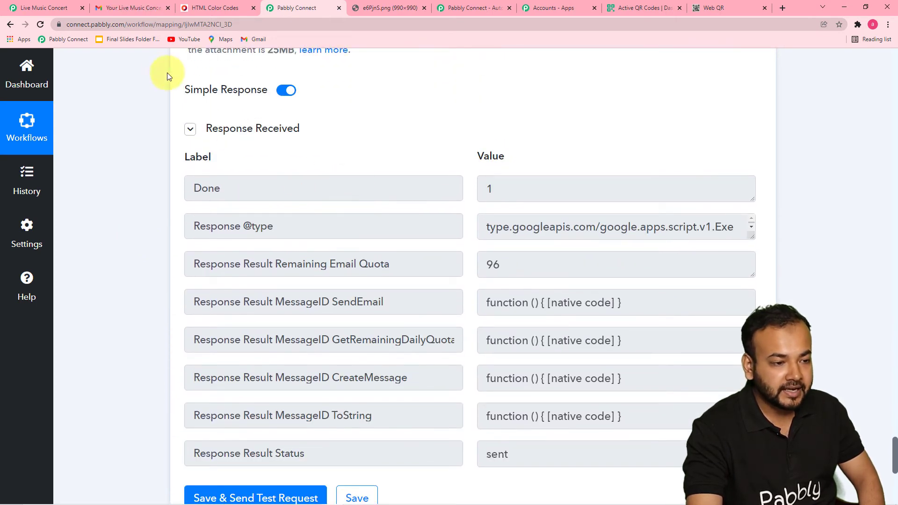
pyautogui.click(129, 8)
# Refresh the Gmail inbox and open the Music Concert Entry QR email to check its QR PNG attachment
pyautogui.click(198, 111)
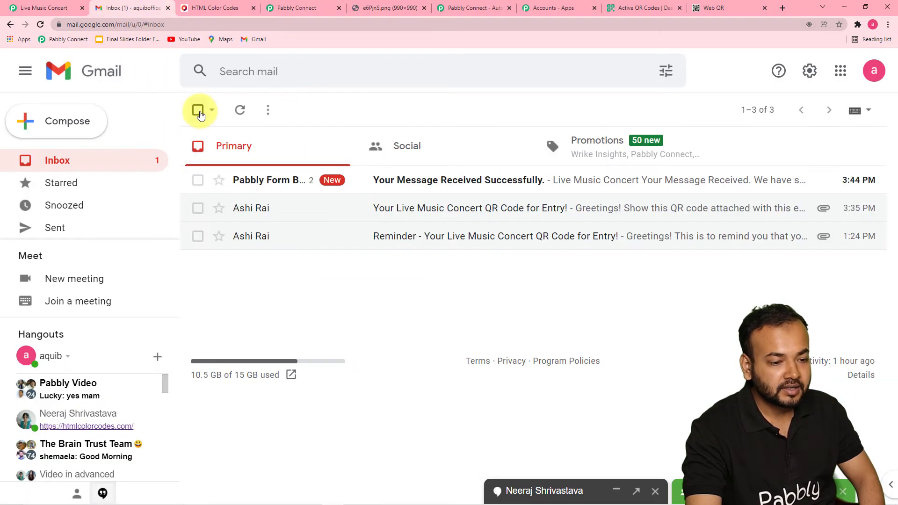
pyautogui.click(239, 109)
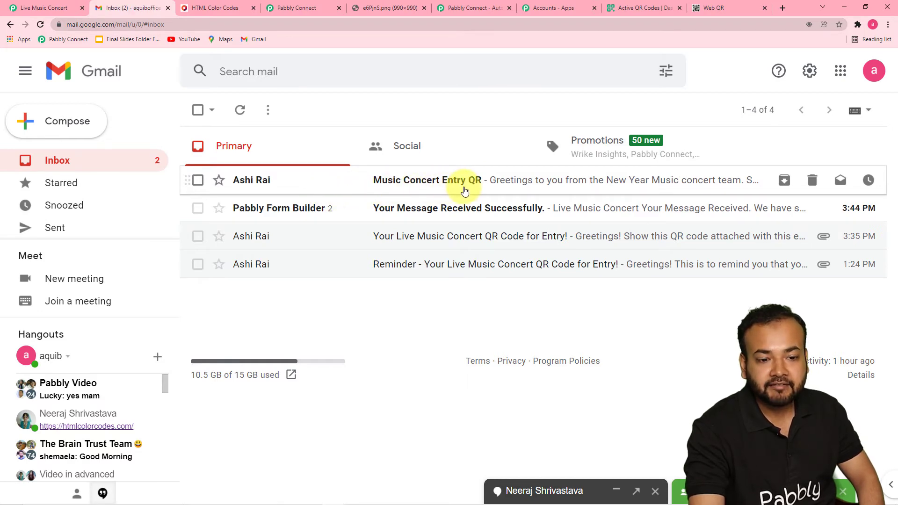
pyautogui.click(295, 8)
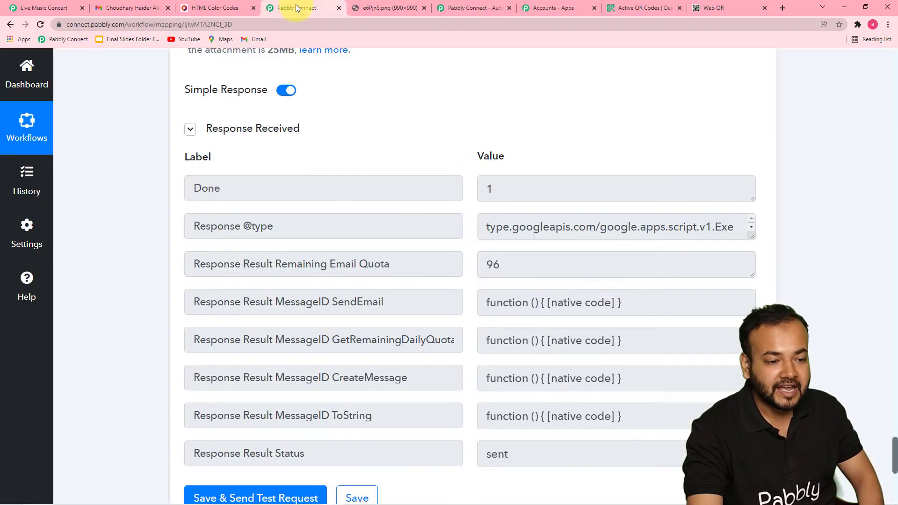
pyautogui.scroll(7, 294, 177)
pyautogui.scroll(8, 294, 177)
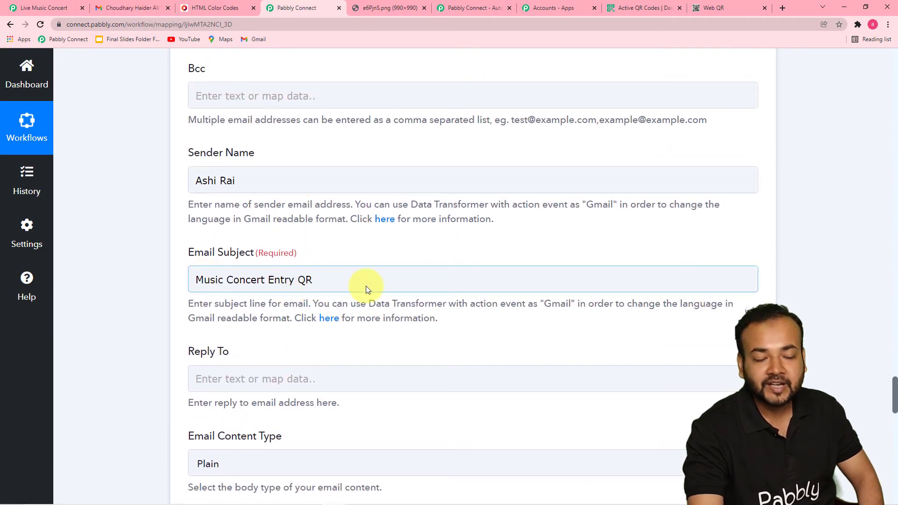
pyautogui.click(147, 6)
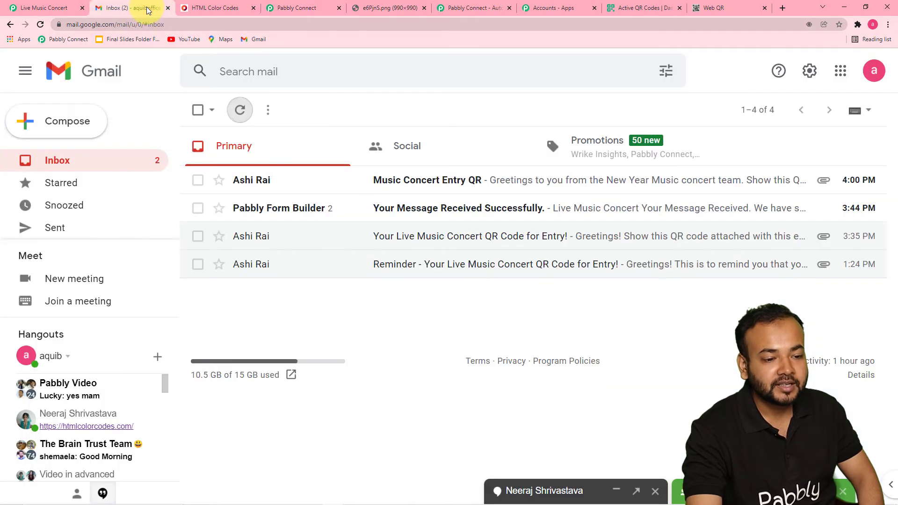
pyautogui.click(332, 180)
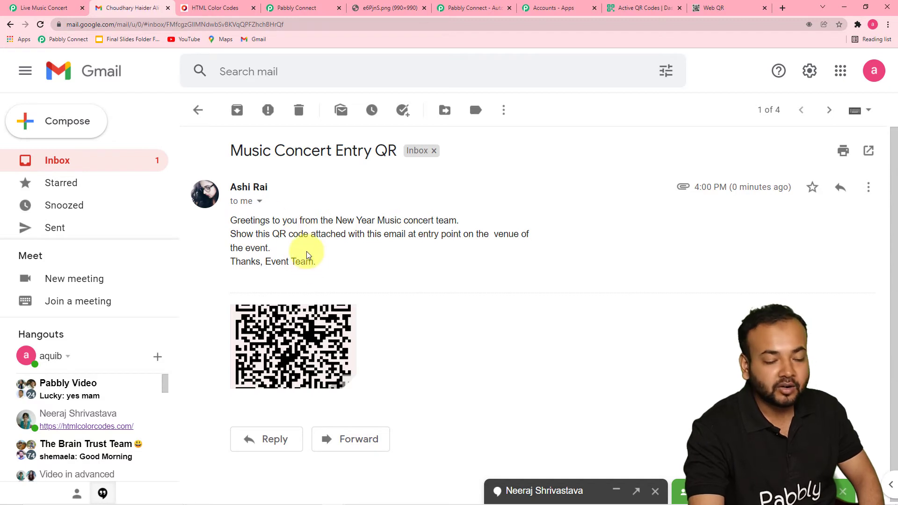
pyautogui.moveTo(297, 344)
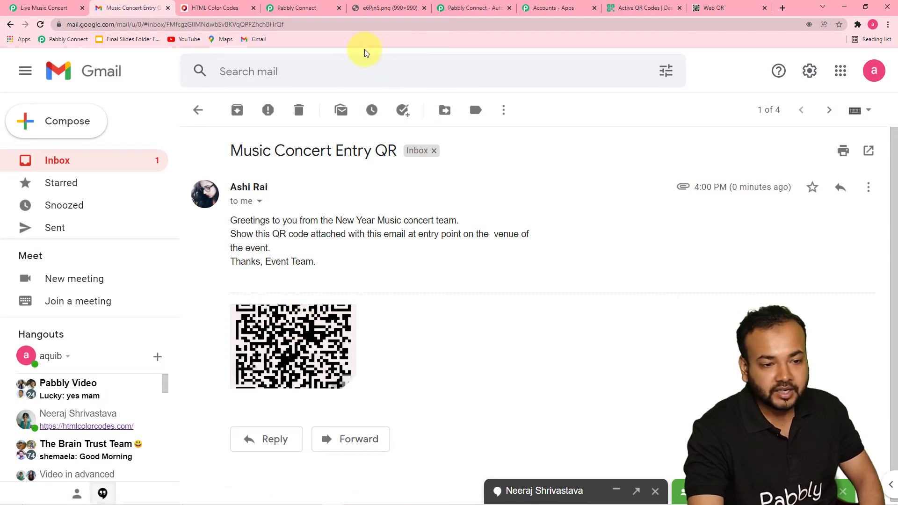
pyautogui.click(313, 14)
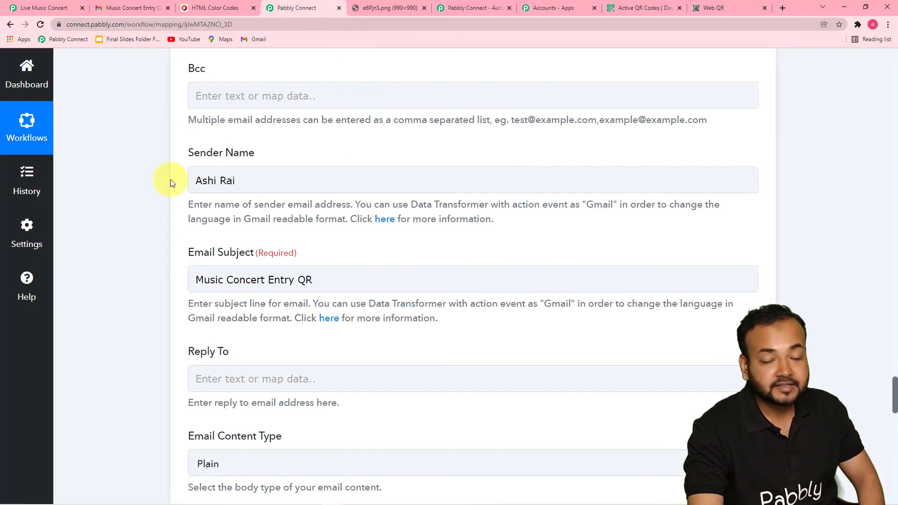
# Add a Delay by Pabbly action step below the Gmail step, found by searching 'de'
pyautogui.scroll(-4, 170, 179)
pyautogui.scroll(-6, 122, 195)
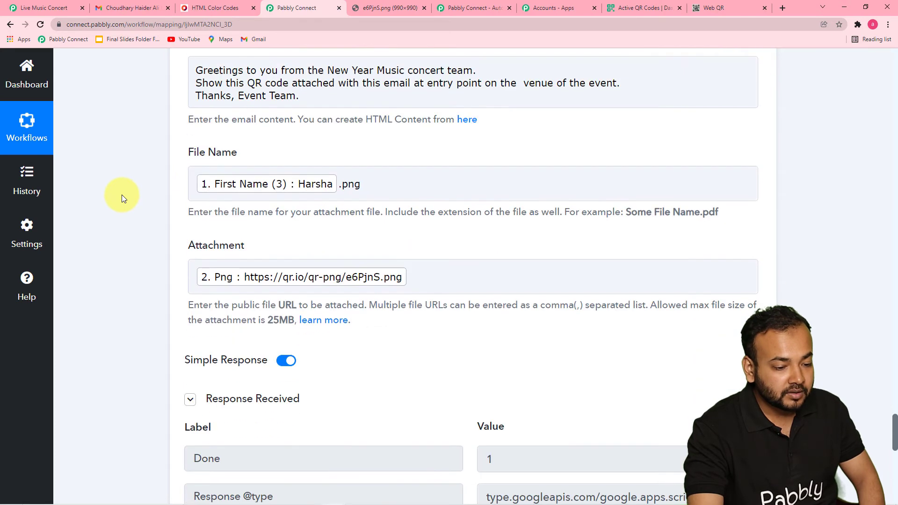
pyautogui.scroll(-10, 121, 195)
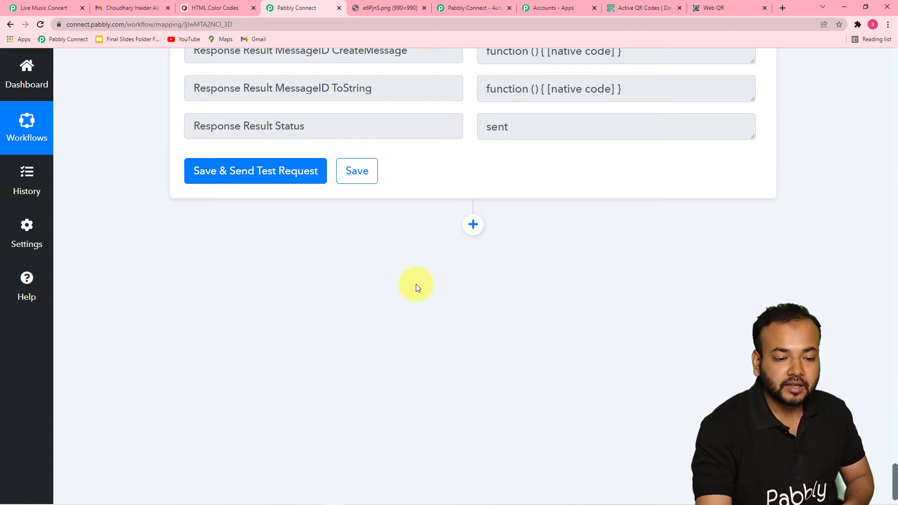
pyautogui.click(473, 225)
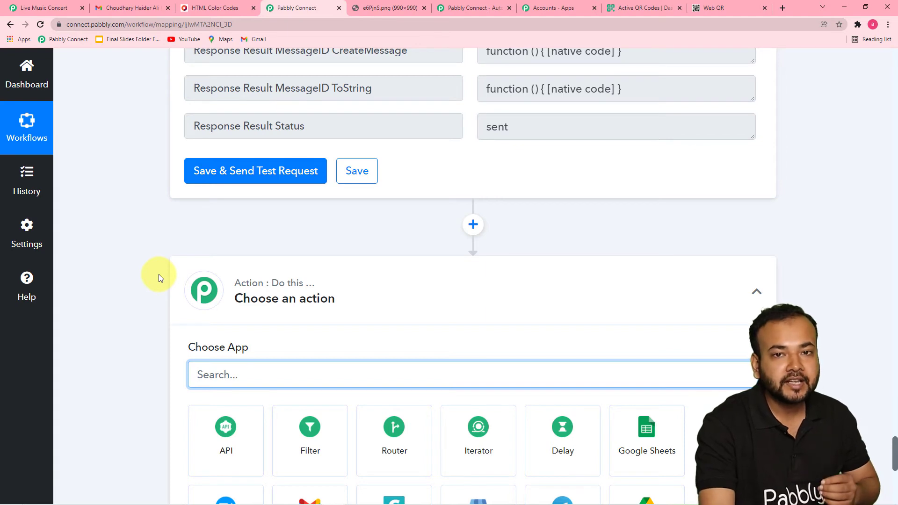
pyautogui.scroll(-2, 158, 274)
pyautogui.write('de')
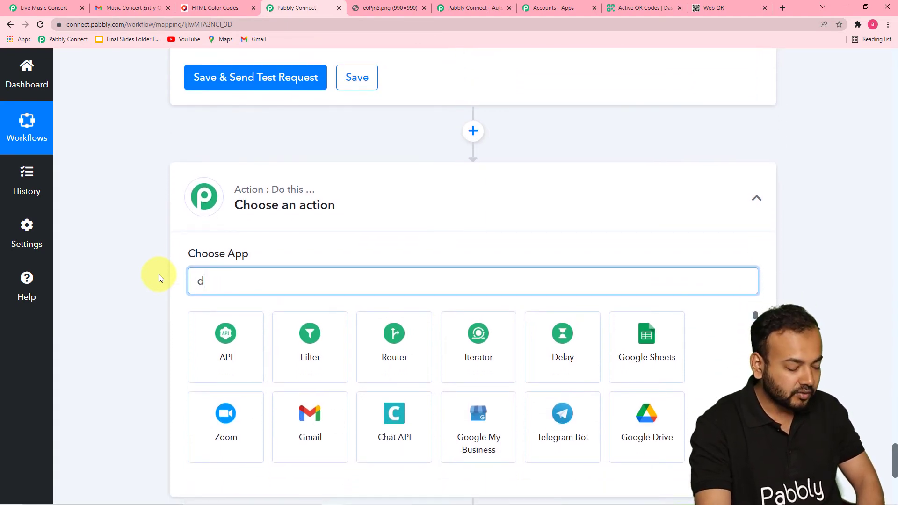
pyautogui.click(218, 341)
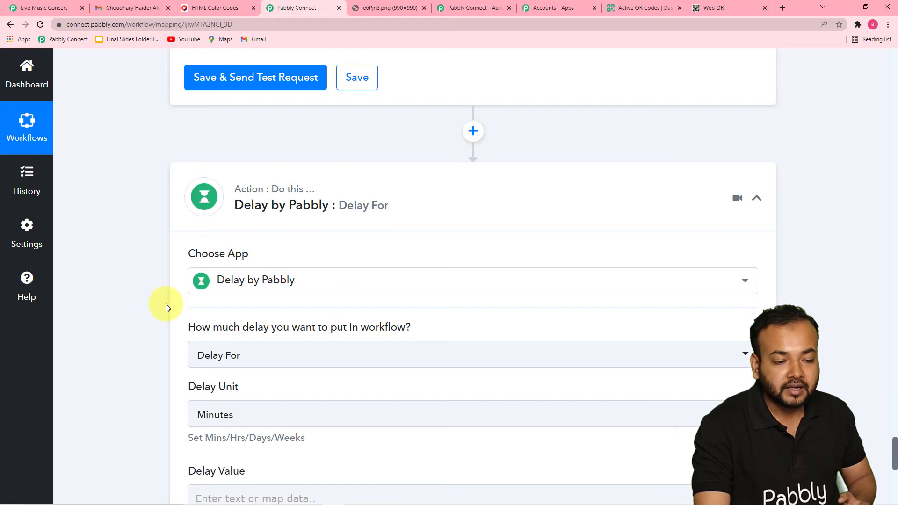
# Open the 'How much delay you want to put in workflow?' dropdown on the Delay step
pyautogui.scroll(-3, 147, 320)
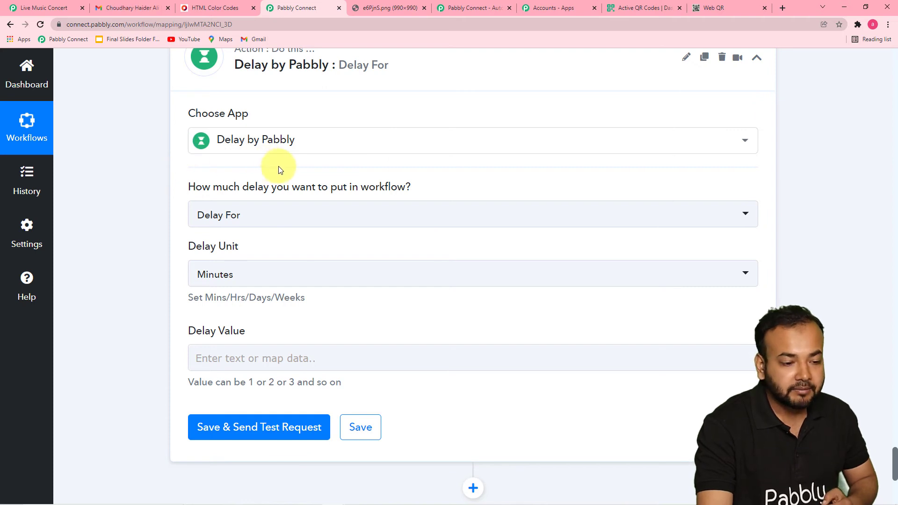
pyautogui.moveTo(187, 193)
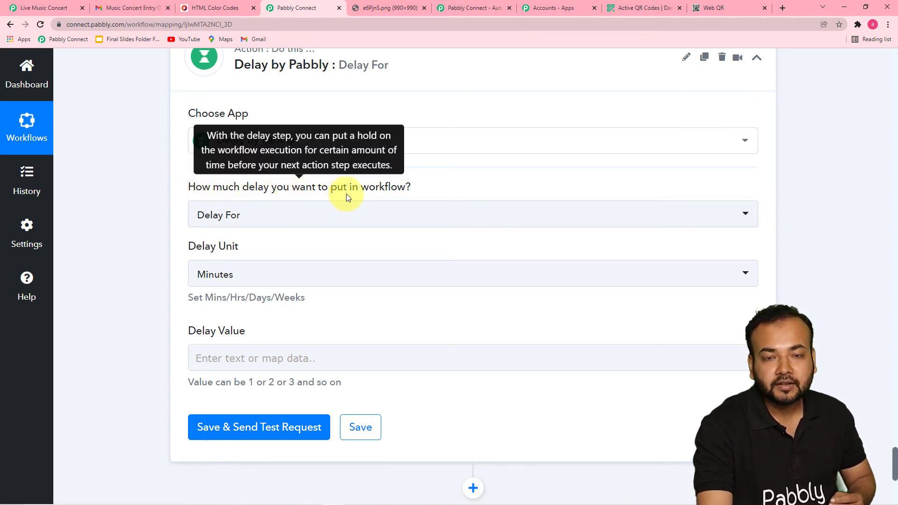
pyautogui.scroll(2, 265, 226)
pyautogui.scroll(8, 176, 226)
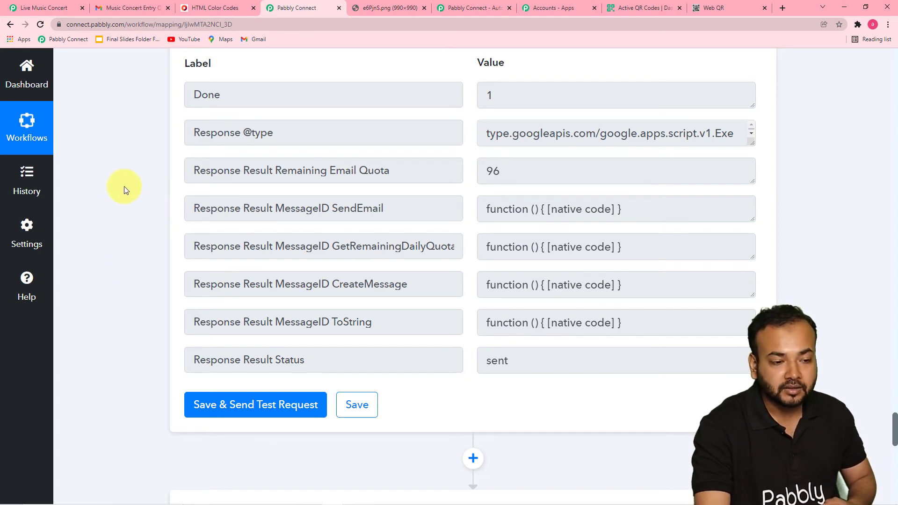
pyautogui.click(60, 5)
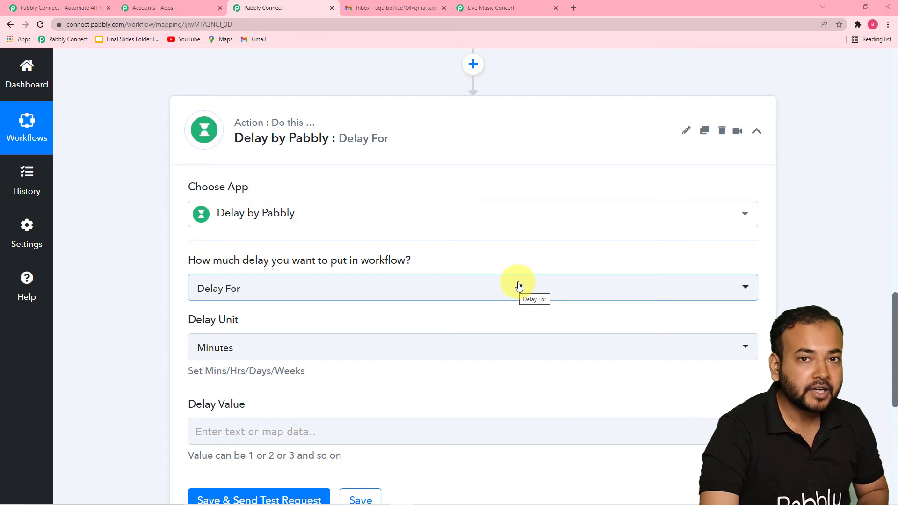
pyautogui.scroll(-2, 156, 271)
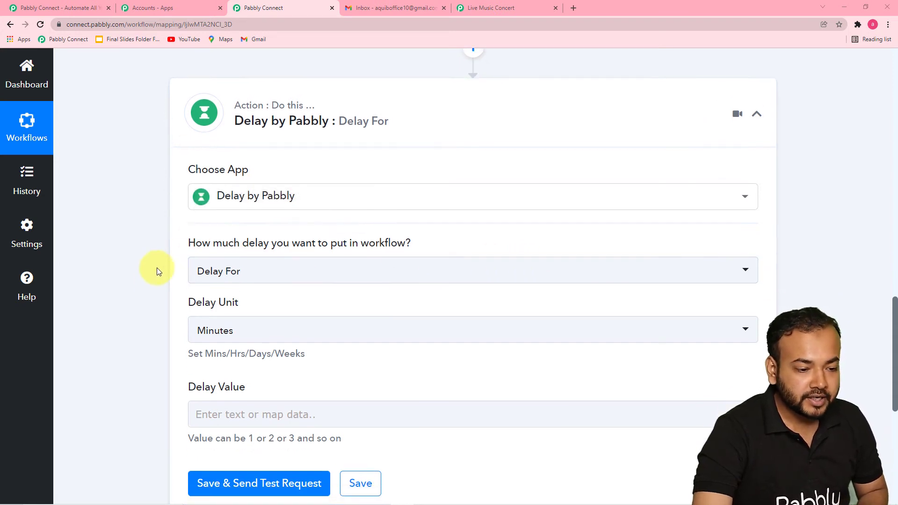
pyautogui.moveTo(193, 172)
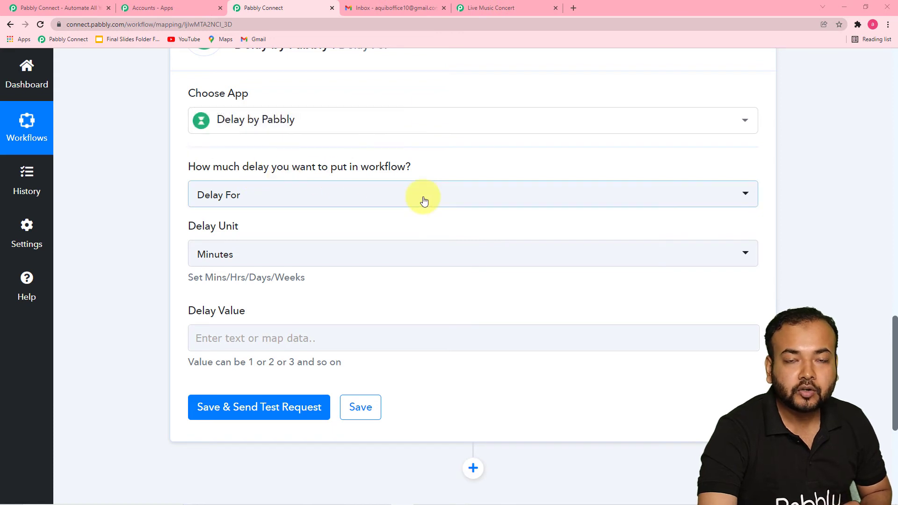
pyautogui.click(367, 202)
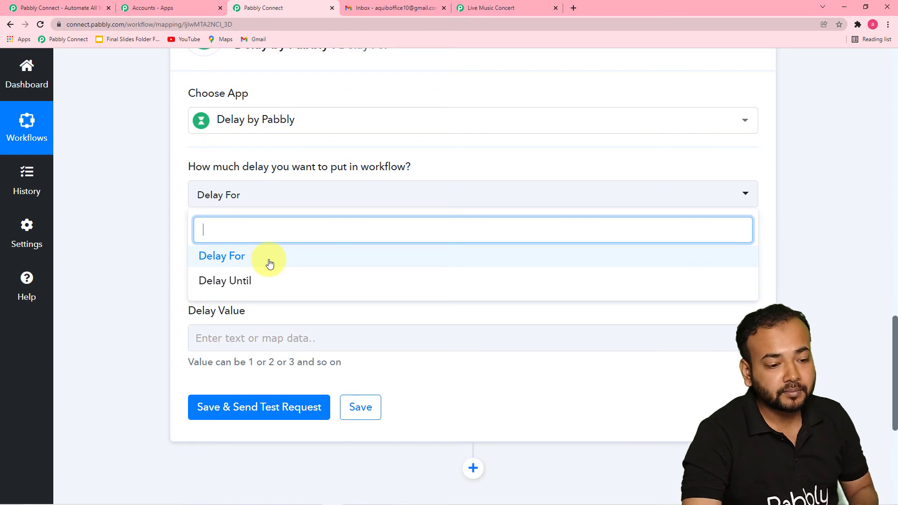
# Choose Delay Until and paste the format hint's example date into Delay Date
pyautogui.click(212, 282)
pyautogui.click(167, 245)
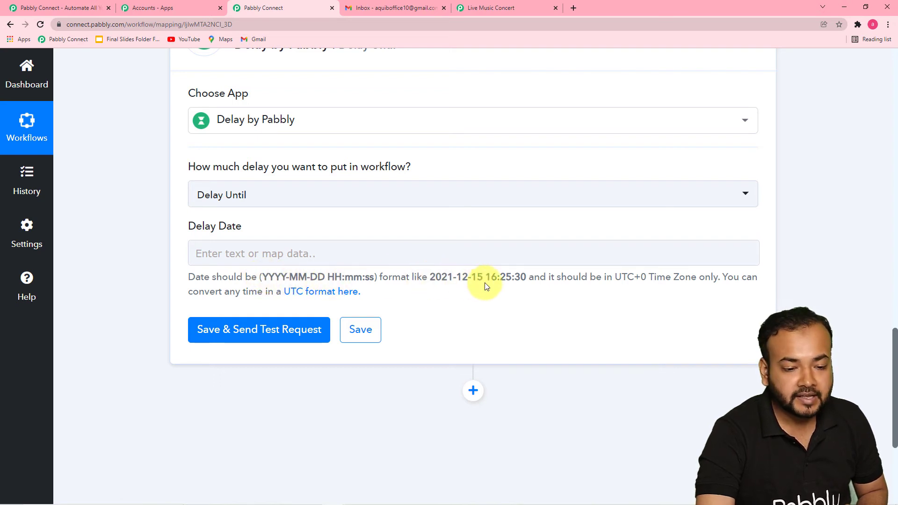
pyautogui.moveTo(432, 277); pyautogui.dragTo(526, 280)
pyautogui.rightClick(519, 279)
pyautogui.click(531, 285)
pyautogui.click(304, 253)
pyautogui.rightClick(303, 253)
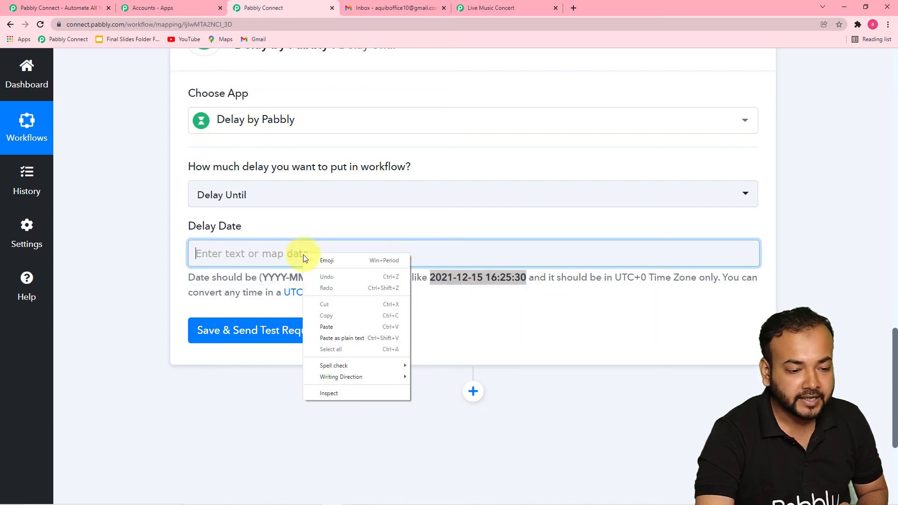
pyautogui.click(319, 328)
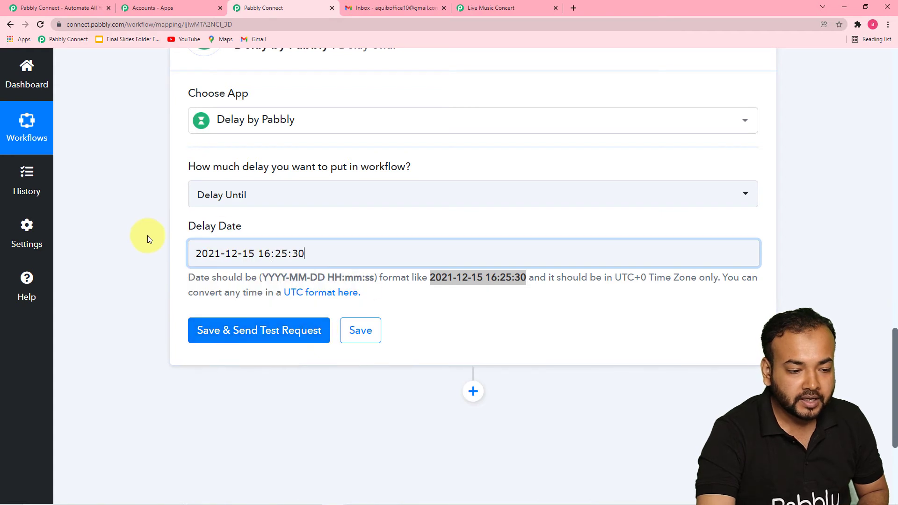
pyautogui.click(254, 258)
pyautogui.press('BackSpace')
pyautogui.press('BackSpace')
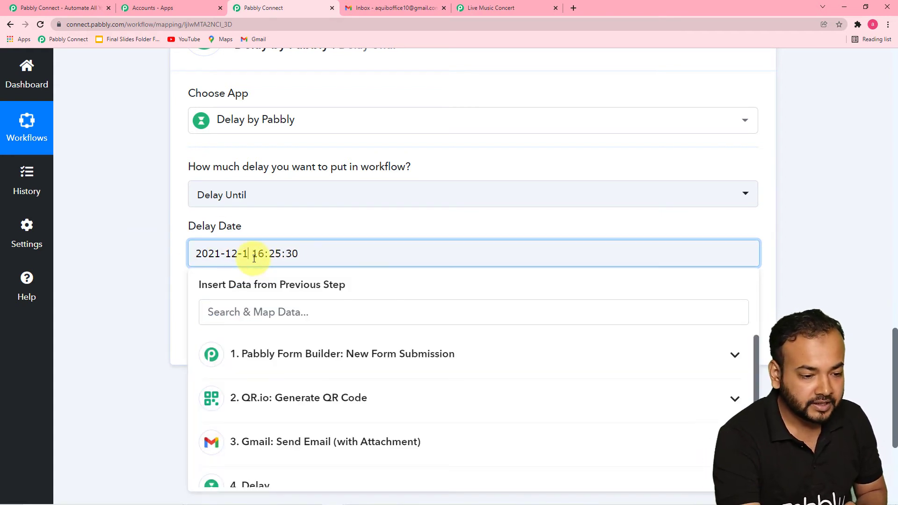
pyautogui.write('30')
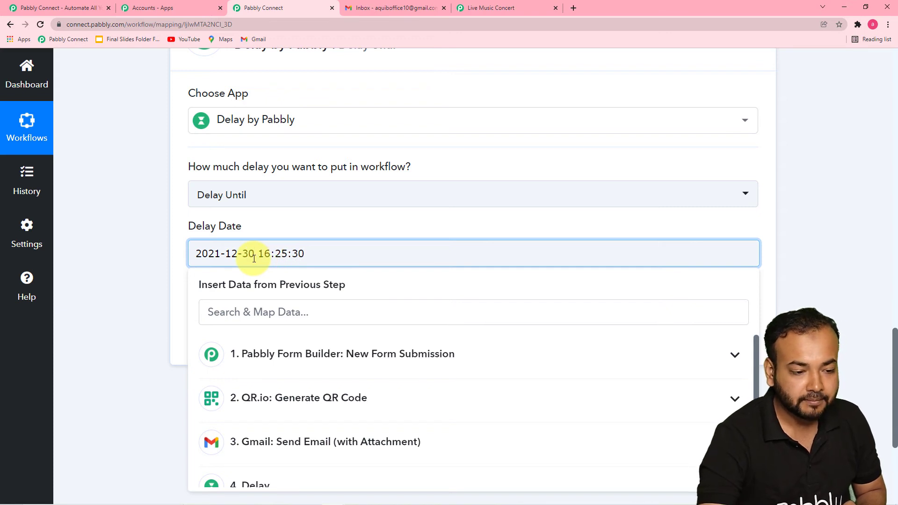
pyautogui.click(169, 245)
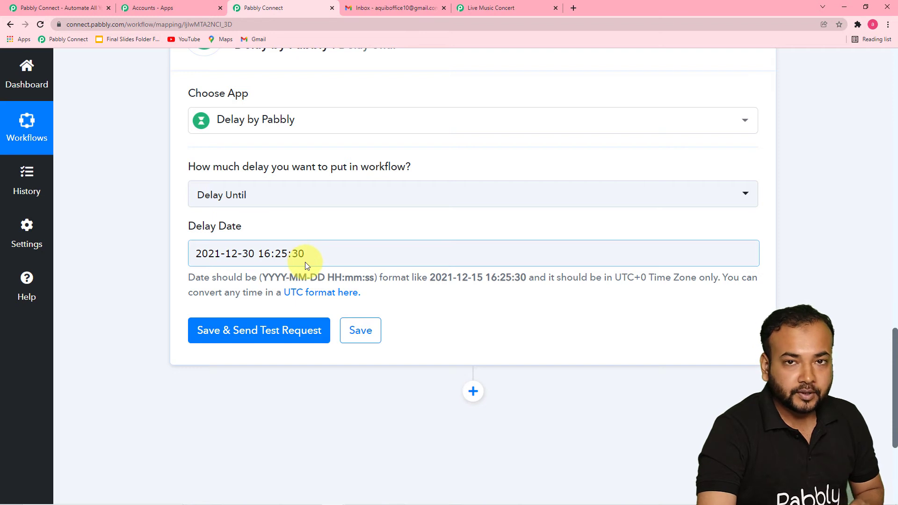
pyautogui.click(308, 269)
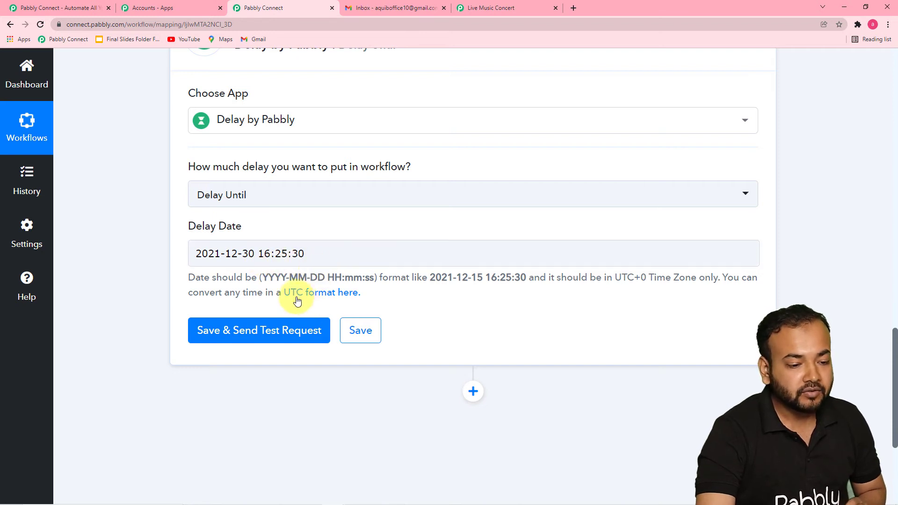
# On utctime.net's UTC to IST converter, convert 09:00 AM UTC, getting 02:30 PM IST
pyautogui.click(324, 298)
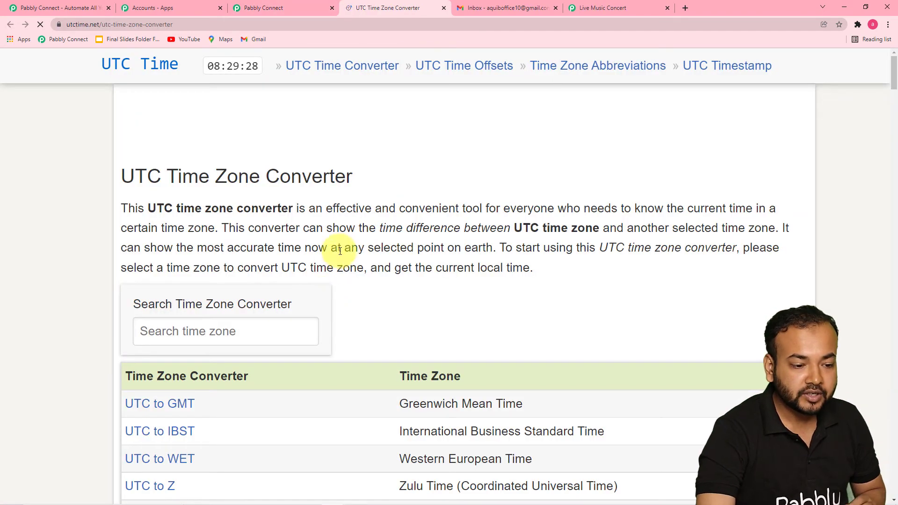
pyautogui.scroll(-2, 370, 262)
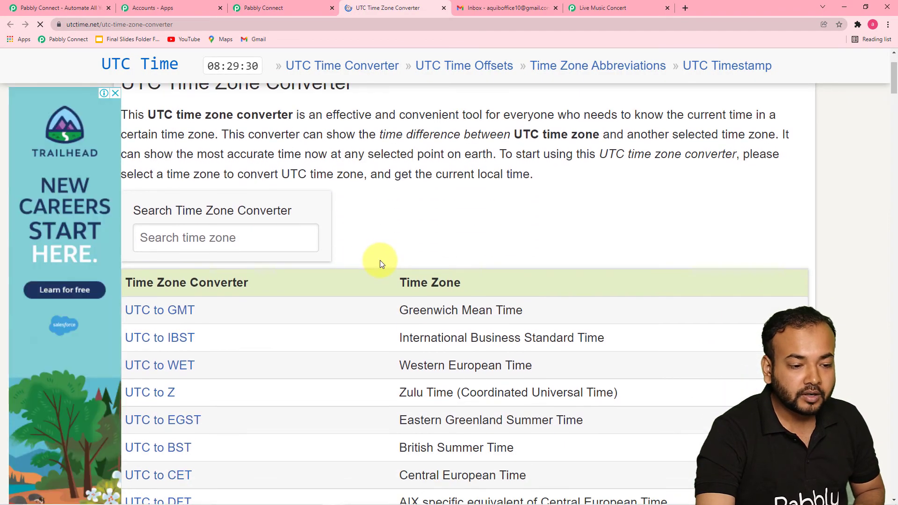
pyautogui.click(270, 241)
pyautogui.write('ist')
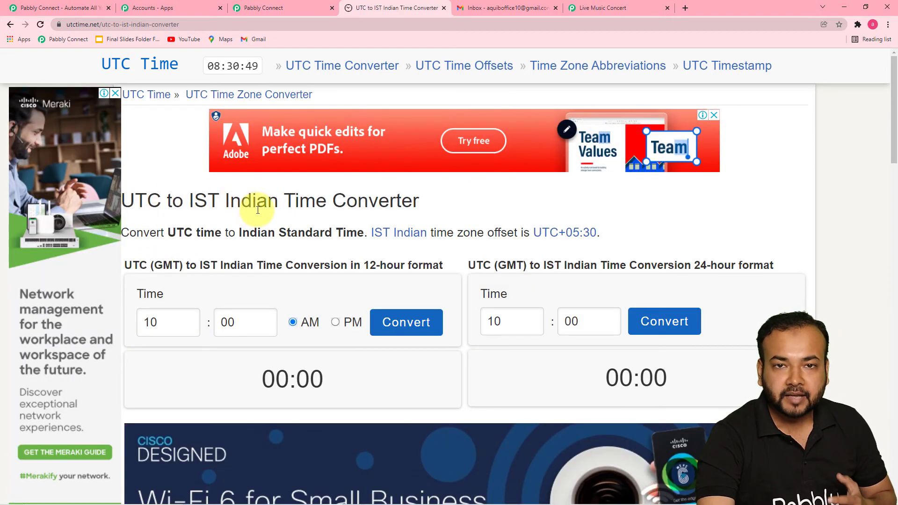
pyautogui.click(188, 326)
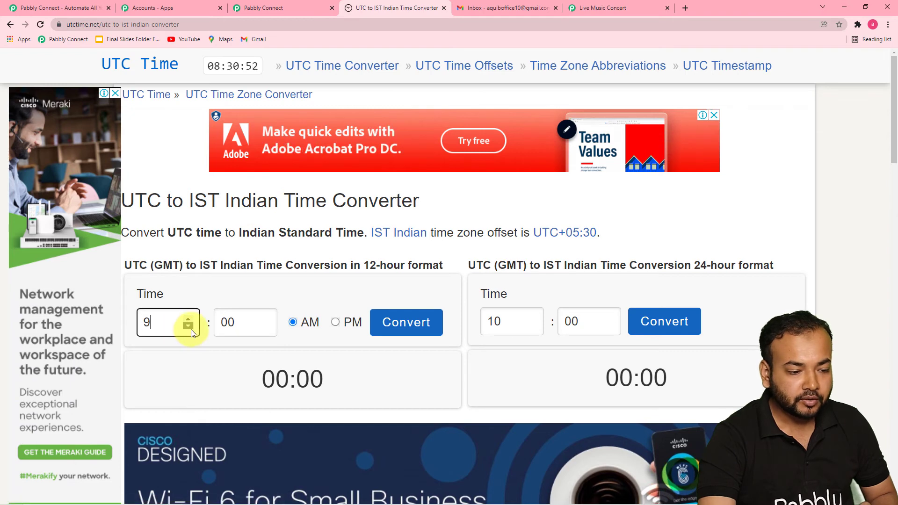
pyautogui.click(396, 329)
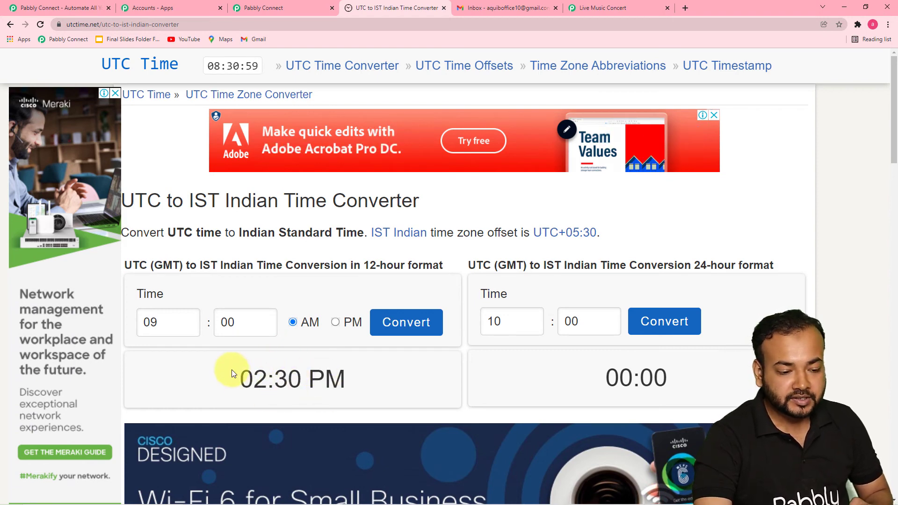
pyautogui.click(280, 7)
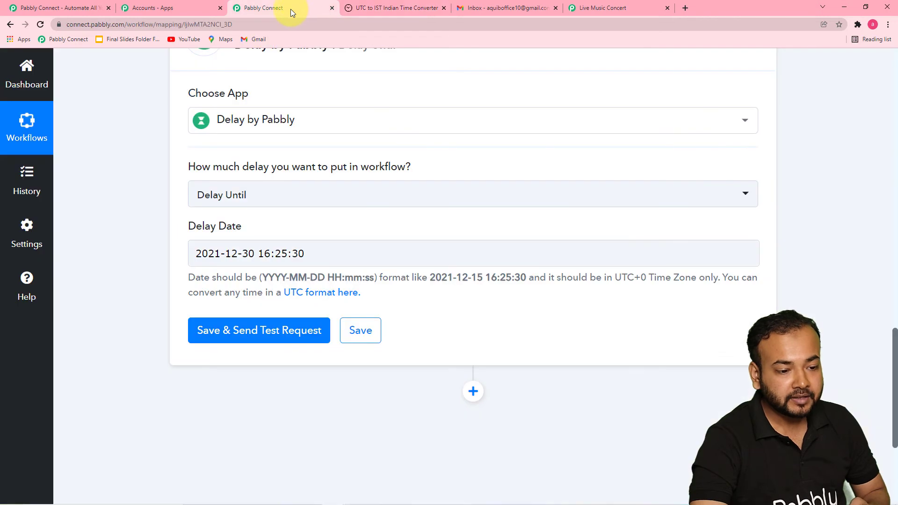
pyautogui.click(270, 253)
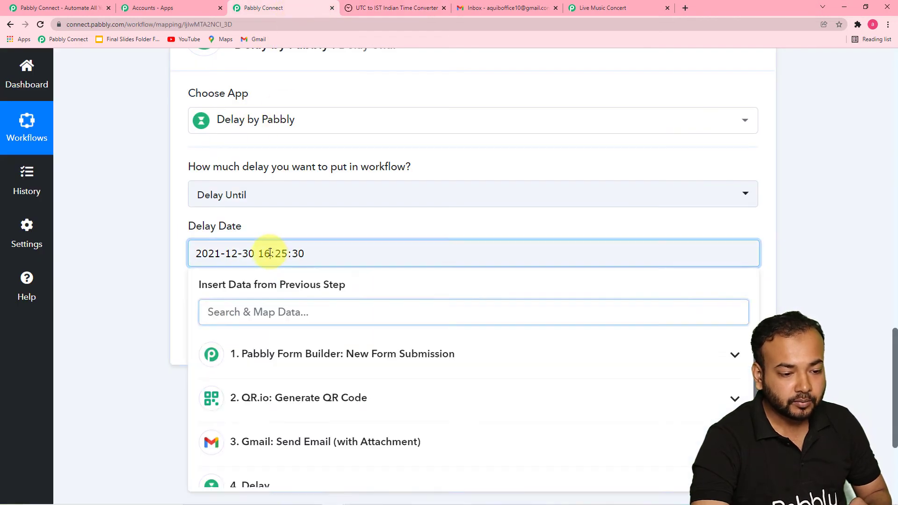
pyautogui.press('BackSpace')
pyautogui.press('BackSpace')
pyautogui.write('02')
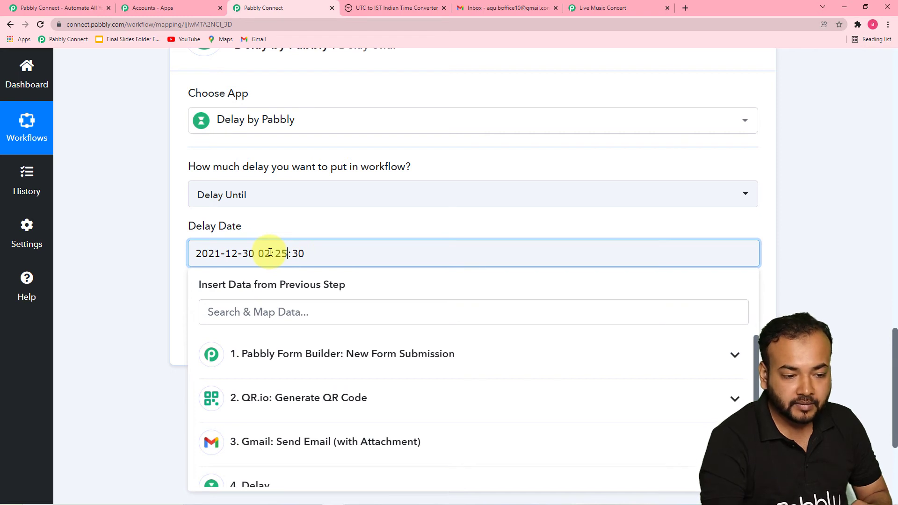
pyautogui.press('Right')
pyautogui.press('Right')
pyautogui.press('Right')
pyautogui.press('BackSpace')
pyautogui.press('BackSpace')
pyautogui.write('30')
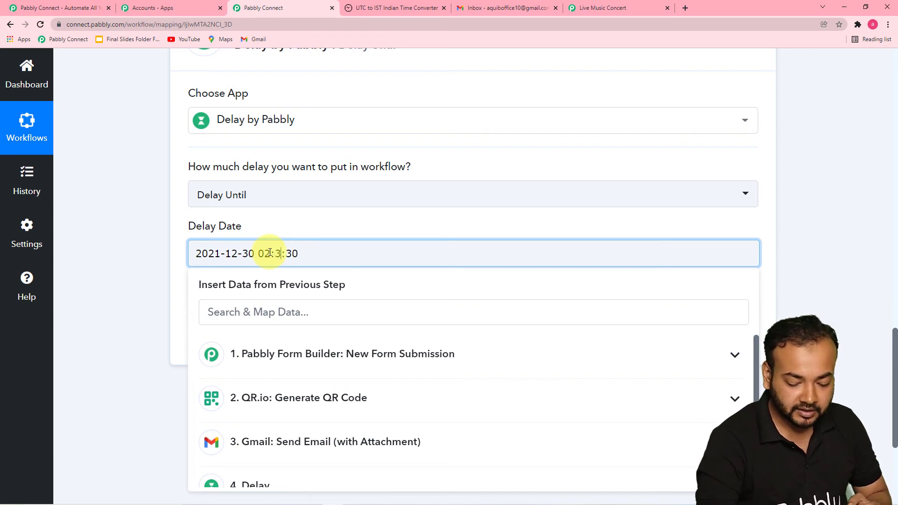
pyautogui.write('0000')
pyautogui.press('Right')
pyautogui.press('BackSpace')
pyautogui.press('BackSpace')
pyautogui.press('BackSpace')
pyautogui.press('BackSpace')
pyautogui.press('BackSpace')
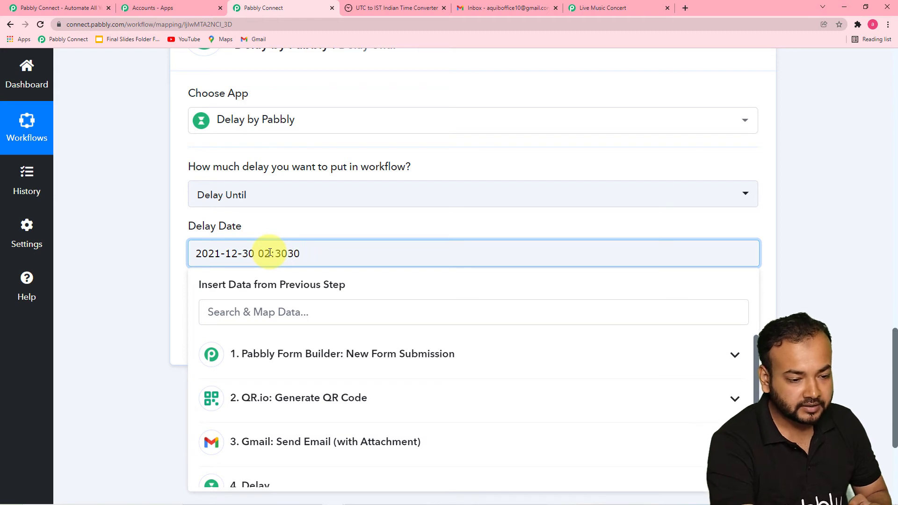
pyautogui.write(':')
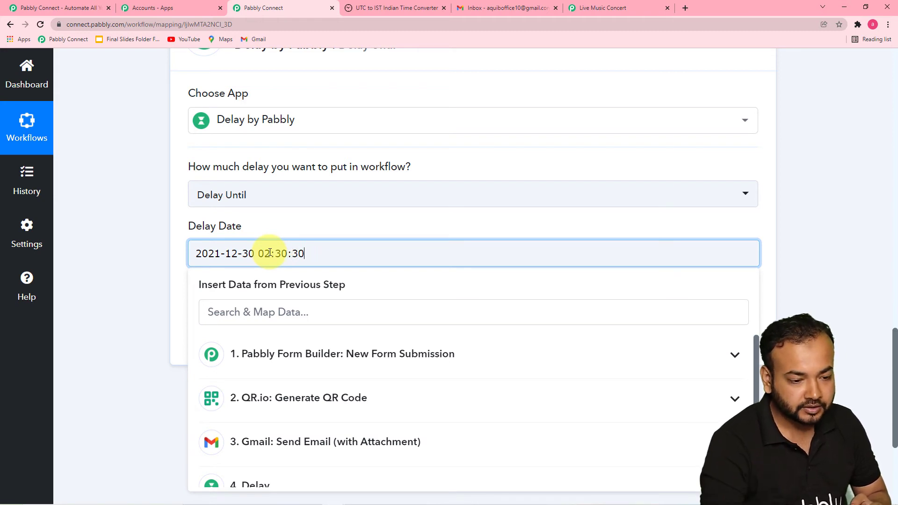
pyautogui.press('Delete')
pyautogui.press('Delete')
pyautogui.write('00')
pyautogui.click(166, 253)
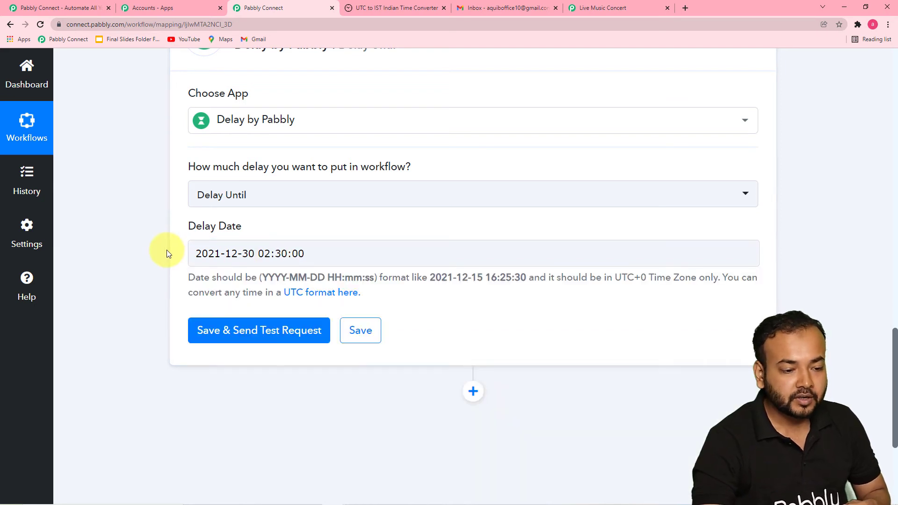
# Save and test the delay step successfully, then add a new action step after it
pyautogui.click(223, 331)
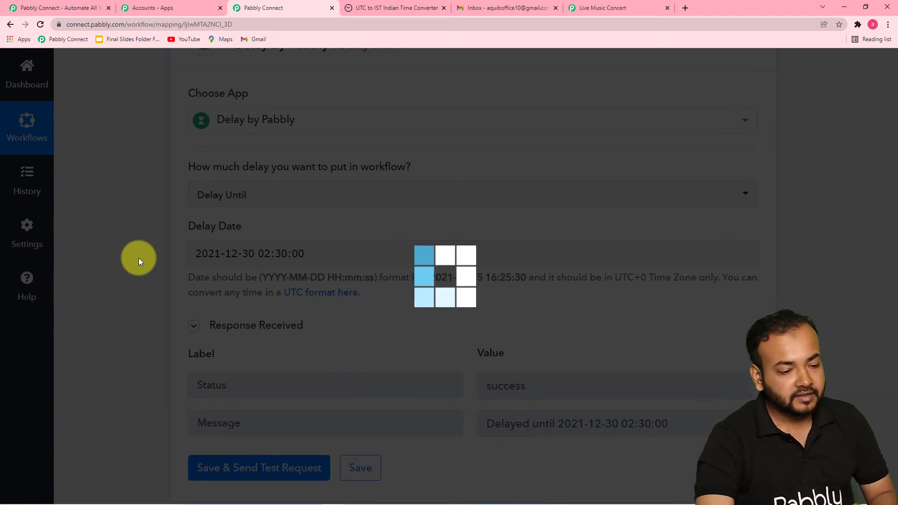
pyautogui.scroll(-3, 139, 257)
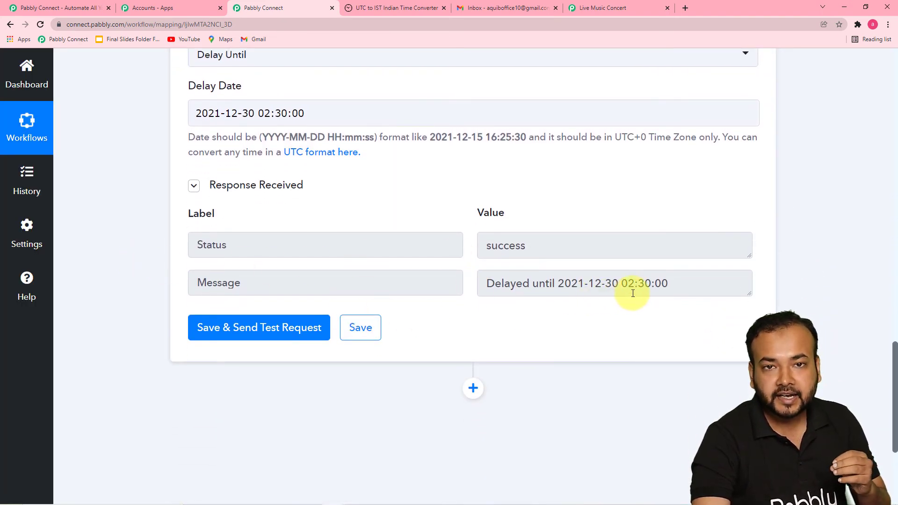
pyautogui.scroll(-2, 116, 270)
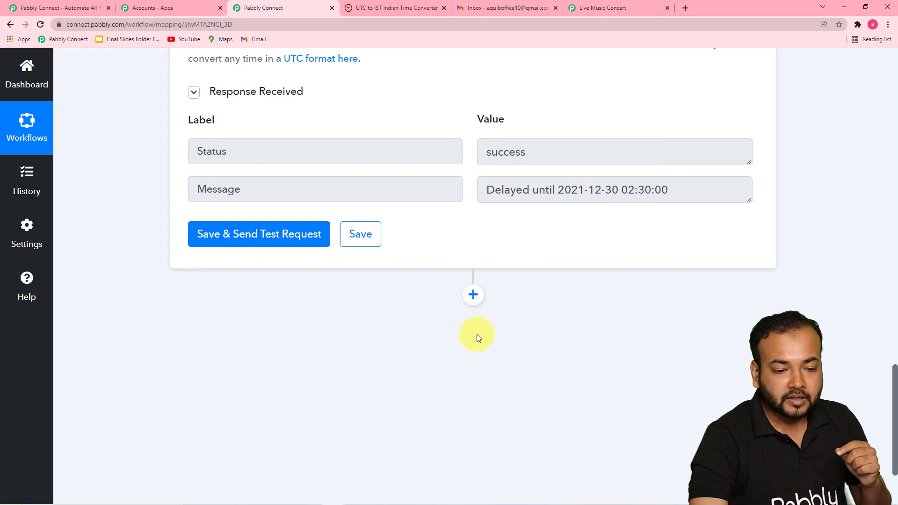
pyautogui.click(474, 300)
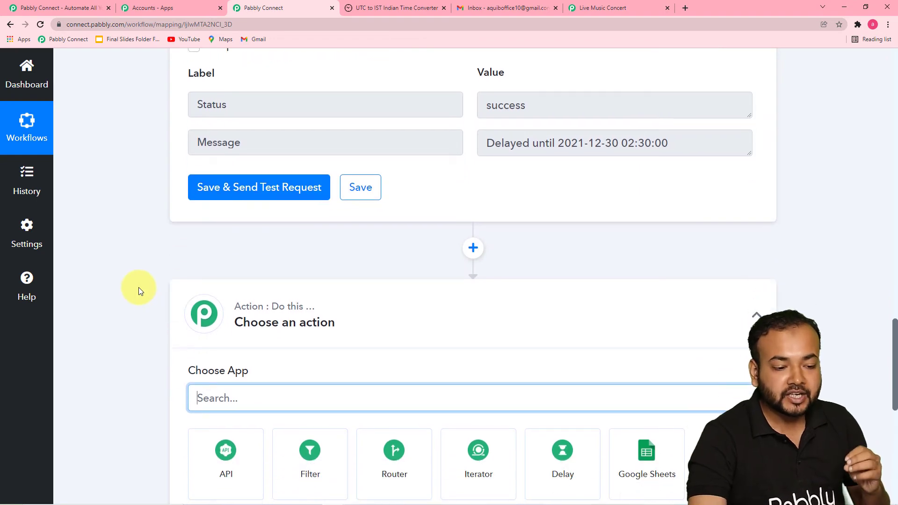
# Set the new step to Gmail Send Email (with Attachment) using the existing Gmail connection
pyautogui.click(313, 405)
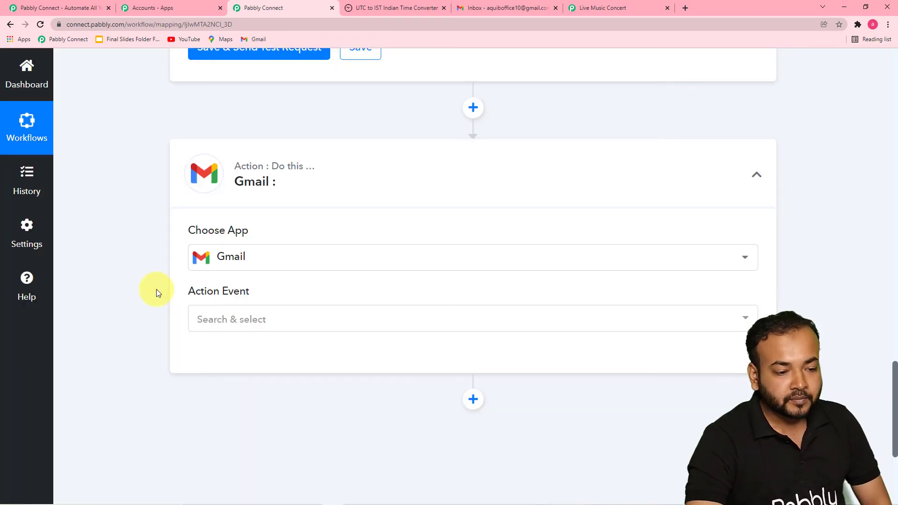
pyautogui.click(254, 329)
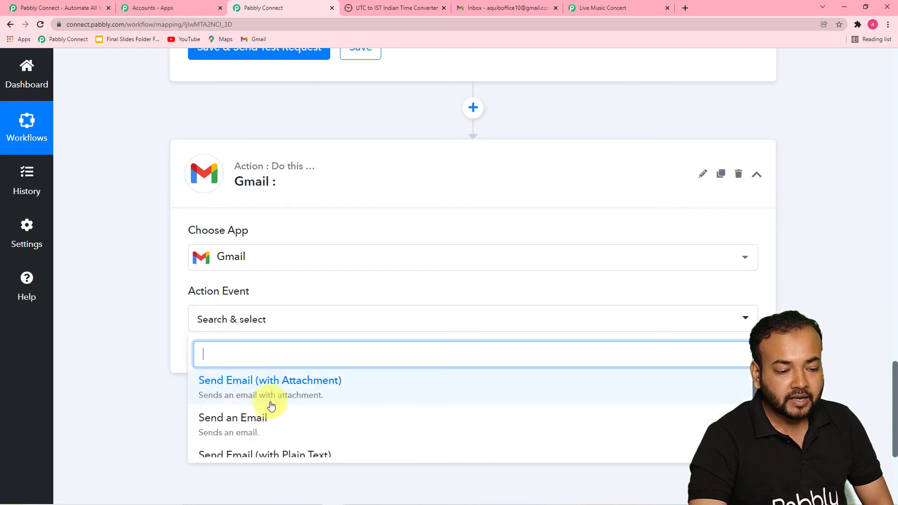
pyautogui.click(256, 381)
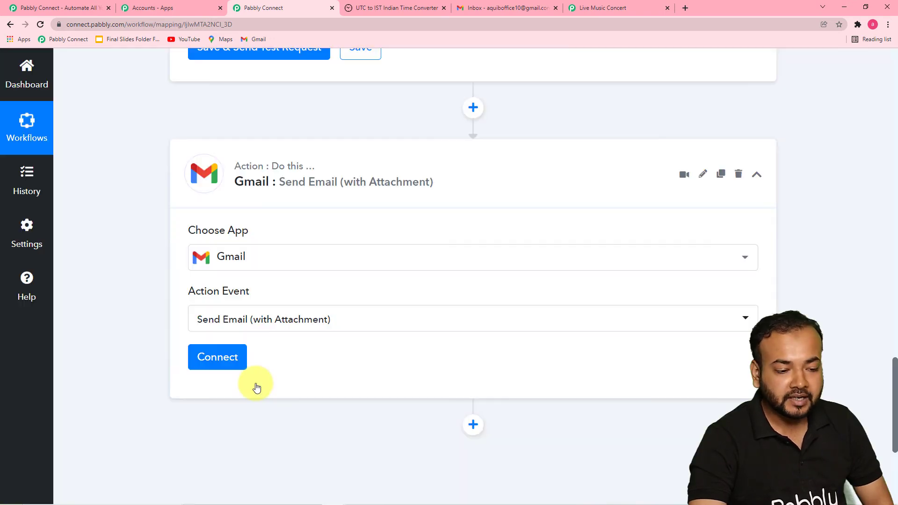
pyautogui.click(215, 362)
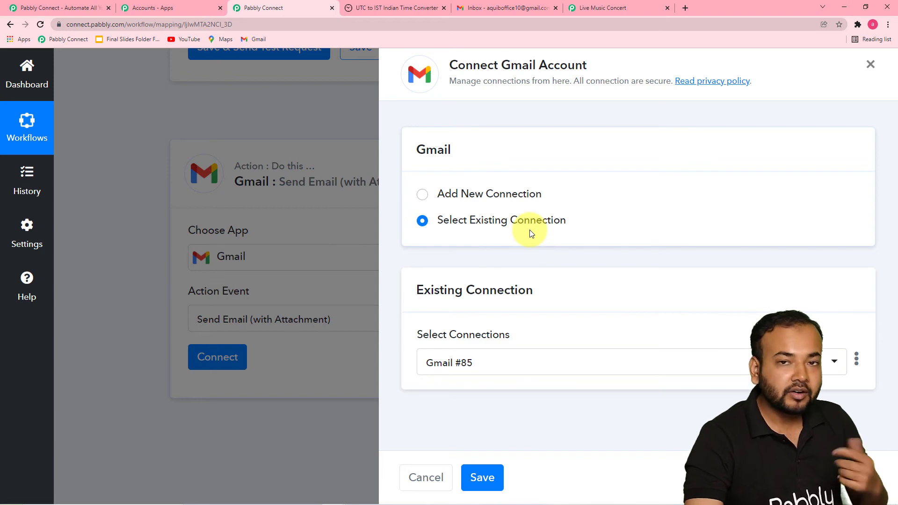
pyautogui.click(482, 477)
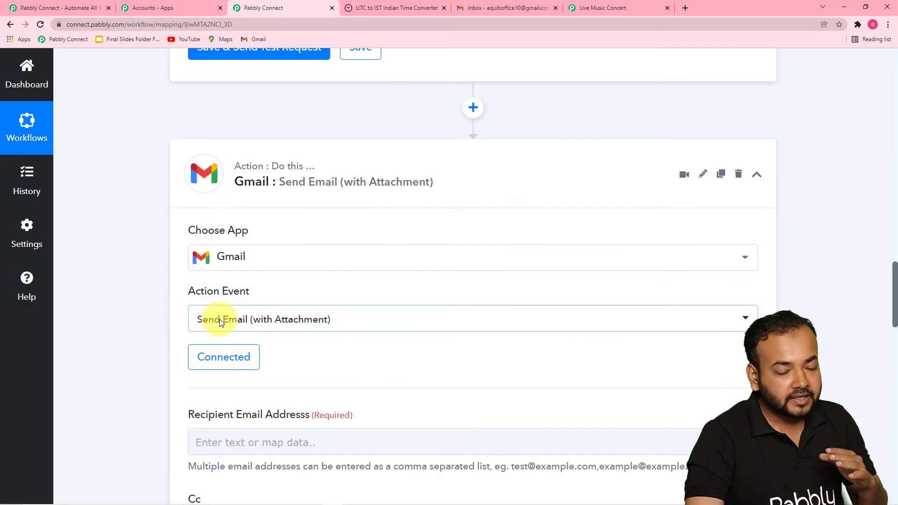
# Map the form submission's Email field from step 1 as the Recipient Email Address
pyautogui.scroll(-2, 145, 311)
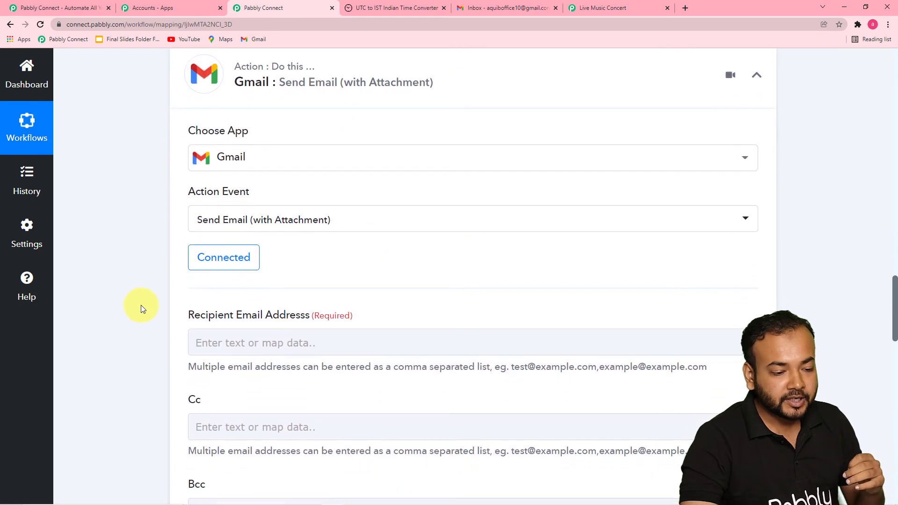
pyautogui.scroll(-1, 142, 306)
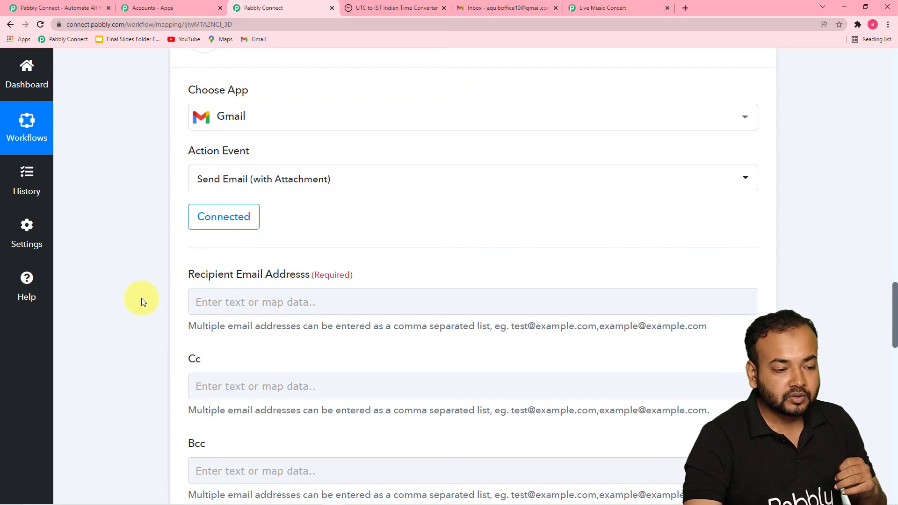
pyautogui.scroll(-1, 142, 242)
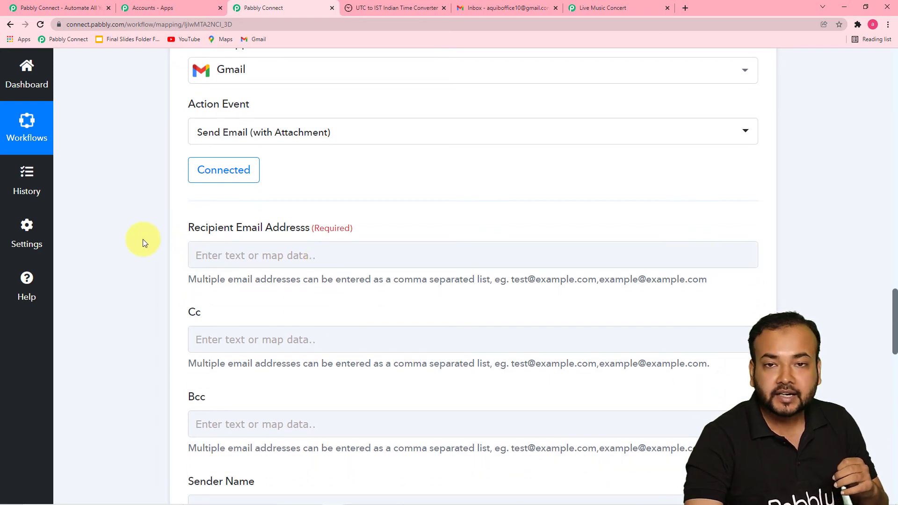
pyautogui.scroll(1, 142, 242)
pyautogui.scroll(-2, 142, 239)
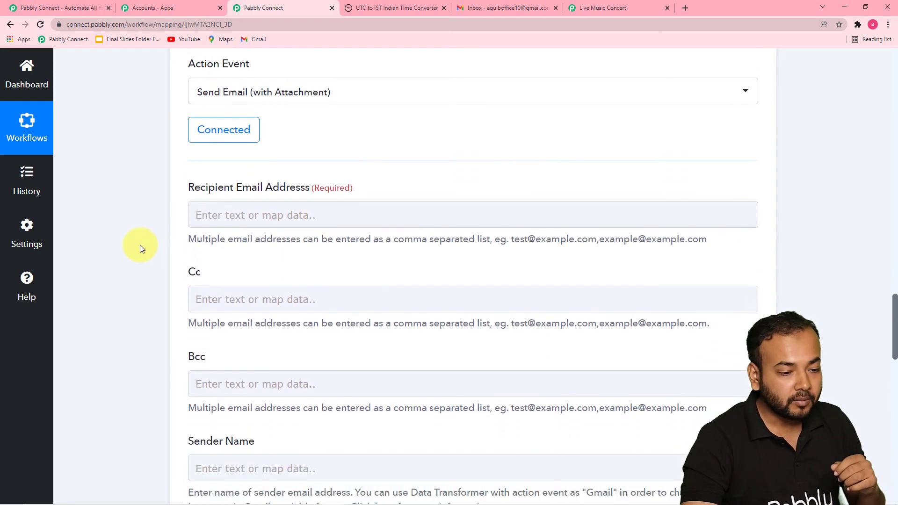
pyautogui.click(349, 215)
pyautogui.scroll(-2, 287, 307)
pyautogui.click(428, 225)
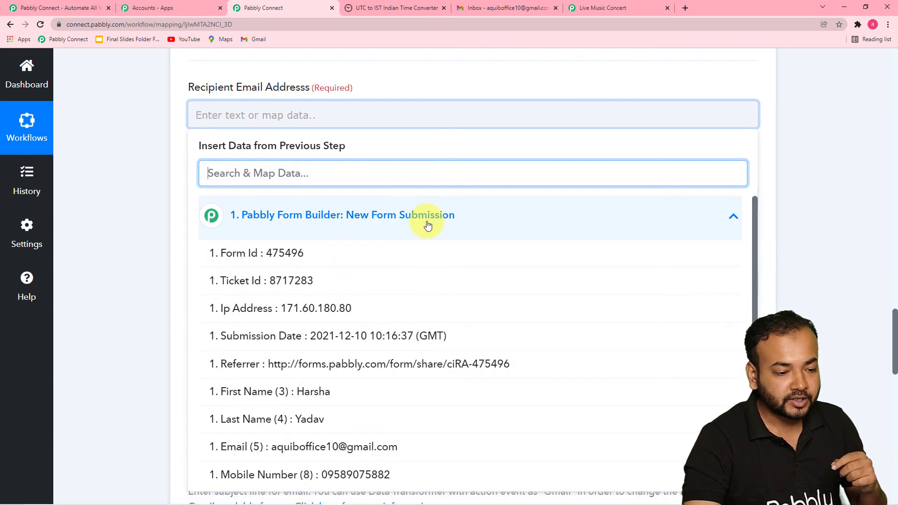
pyautogui.scroll(-1, 356, 327)
pyautogui.click(318, 398)
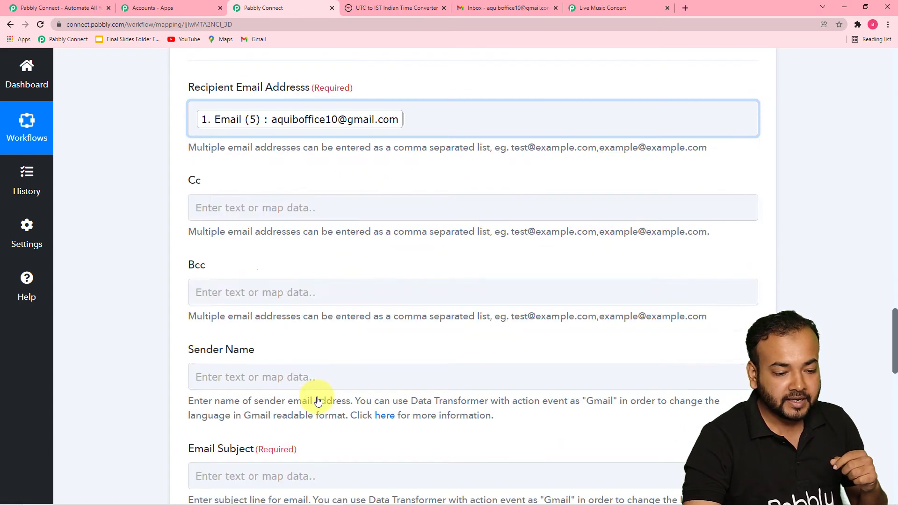
pyautogui.click(152, 212)
# Enter the sender's name in the Sender Name field
pyautogui.scroll(-1, 153, 212)
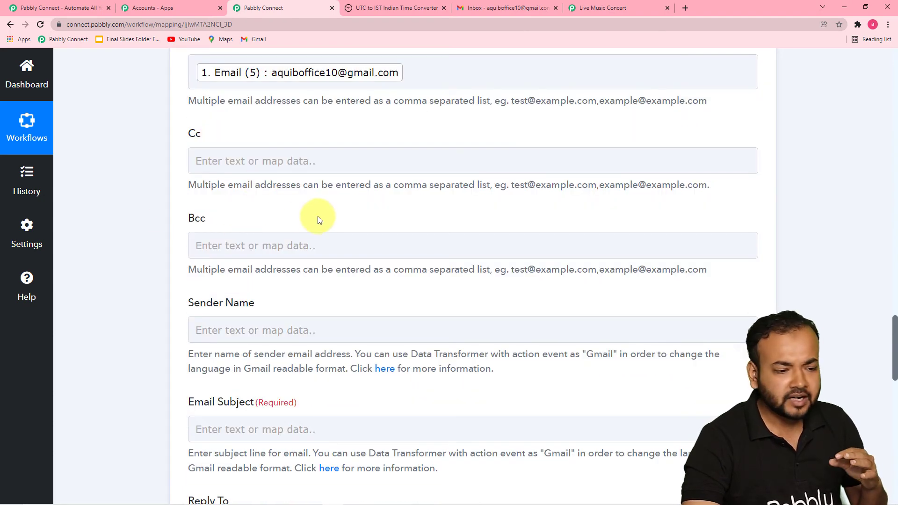
pyautogui.scroll(-2, 317, 217)
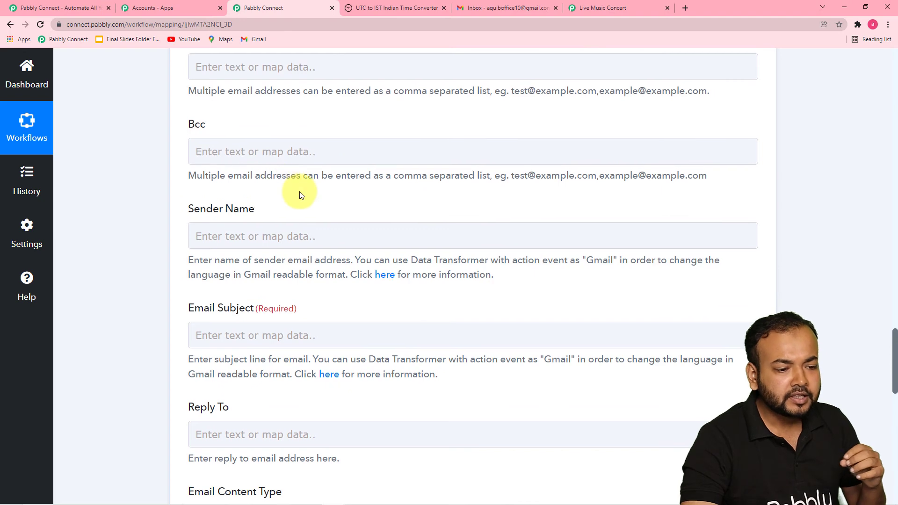
pyautogui.scroll(-1, 309, 194)
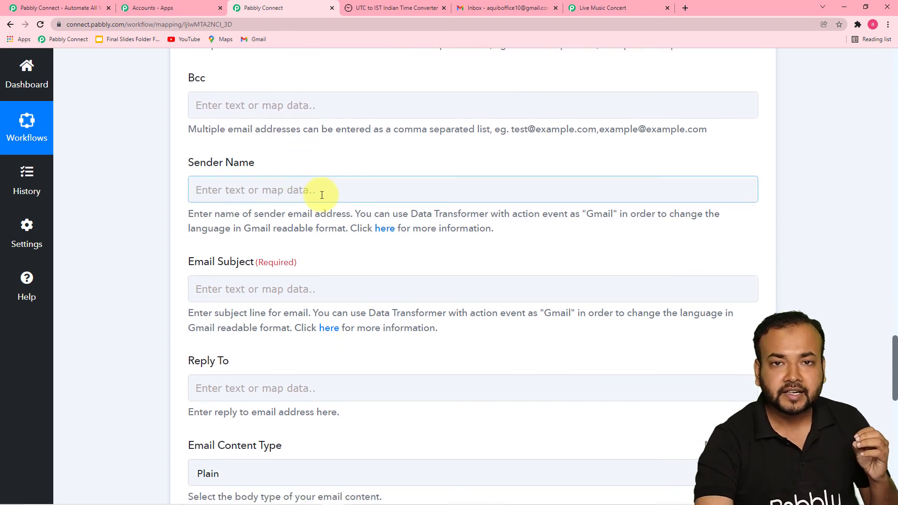
pyautogui.click(321, 195)
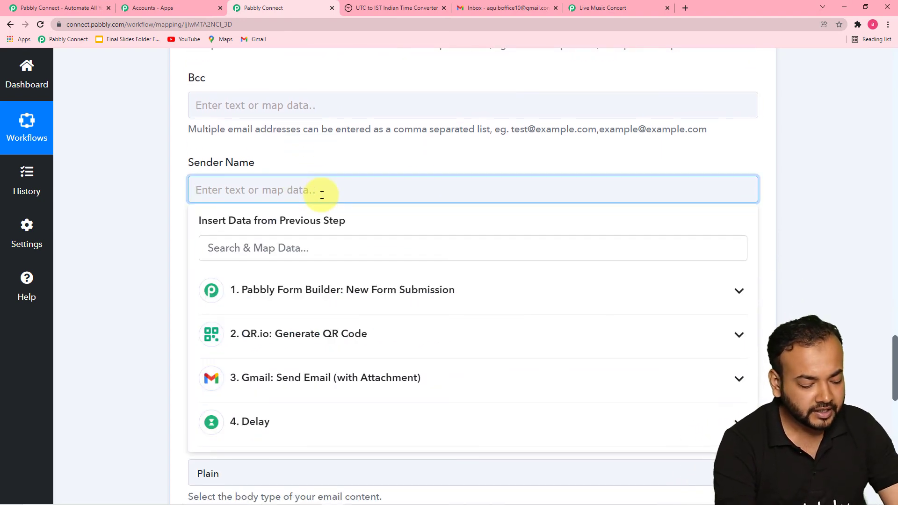
pyautogui.write('A')
pyautogui.write('dhi')
pyautogui.press('BackSpace')
pyautogui.press('BackSpace')
pyautogui.write('A')
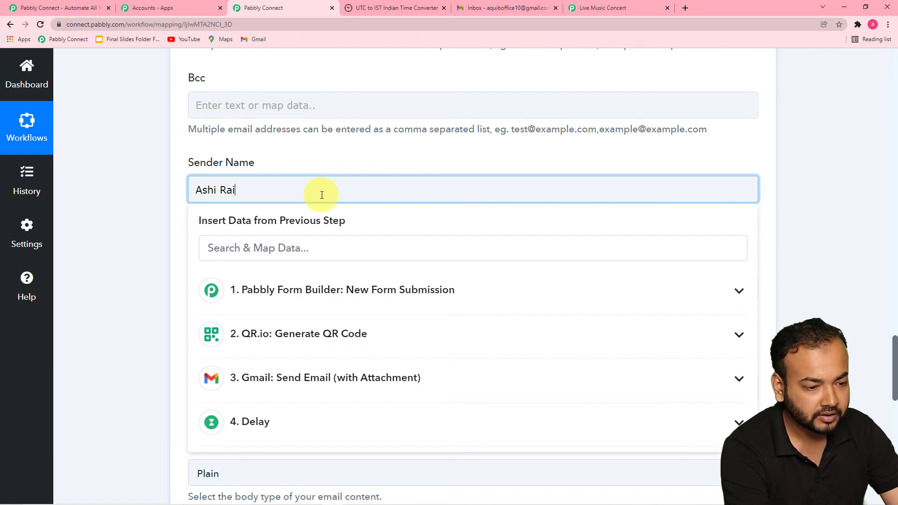
pyautogui.click(110, 203)
pyautogui.scroll(-3, 127, 199)
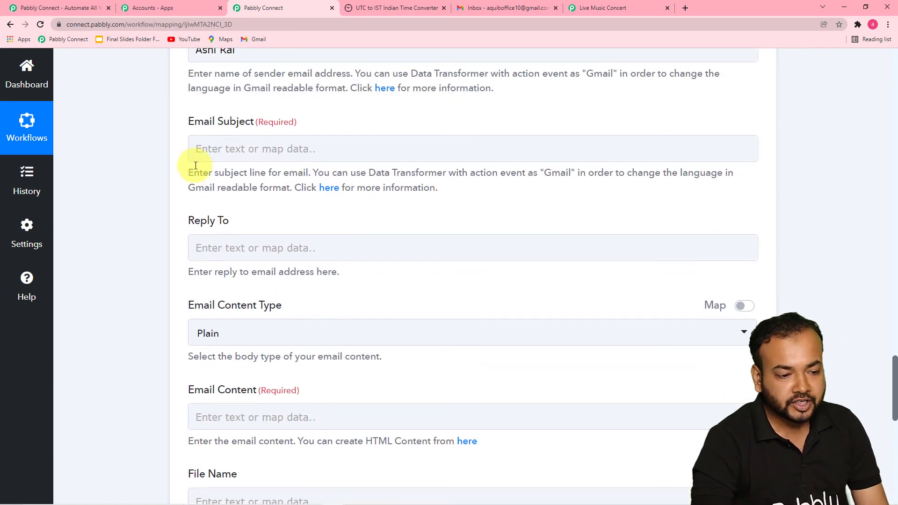
# Enter 'Reminder for New Year Concert' as the reminder email subject
pyautogui.click(263, 150)
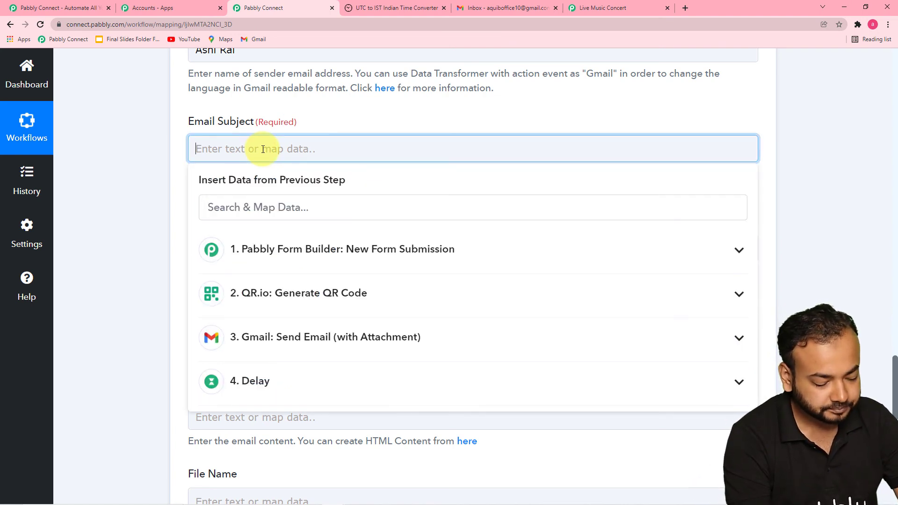
pyautogui.write('Reminder for New Year Concert')
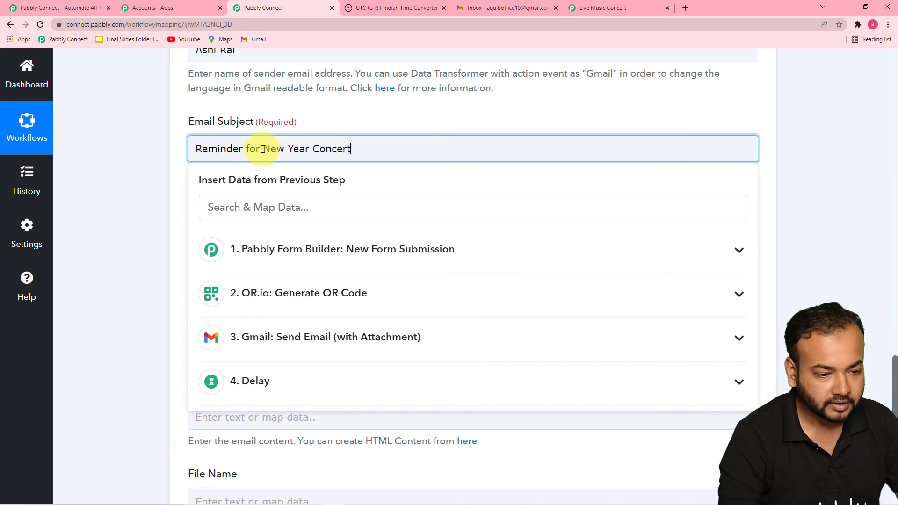
pyautogui.click(181, 154)
pyautogui.scroll(-3, 180, 154)
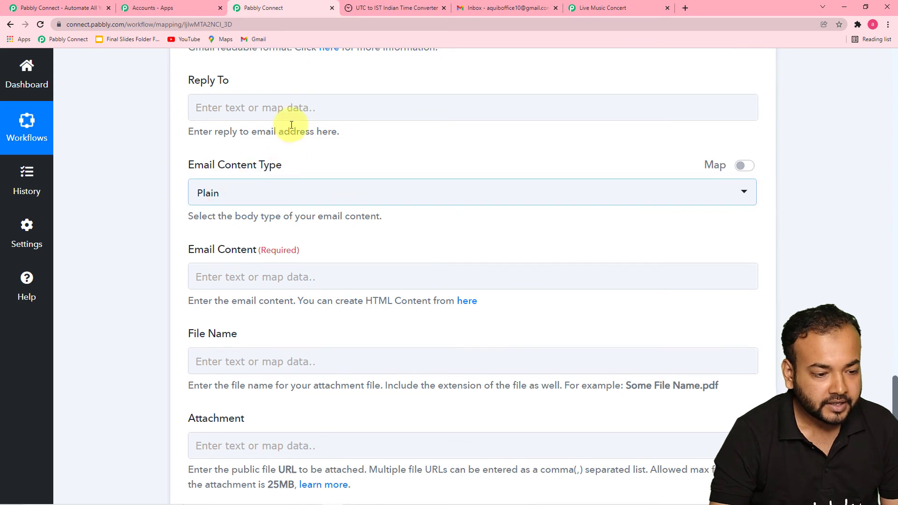
# Set the reminder email's Email Content Type dropdown to Plain
pyautogui.click(290, 109)
pyautogui.scroll(-1, 287, 112)
pyautogui.click(288, 114)
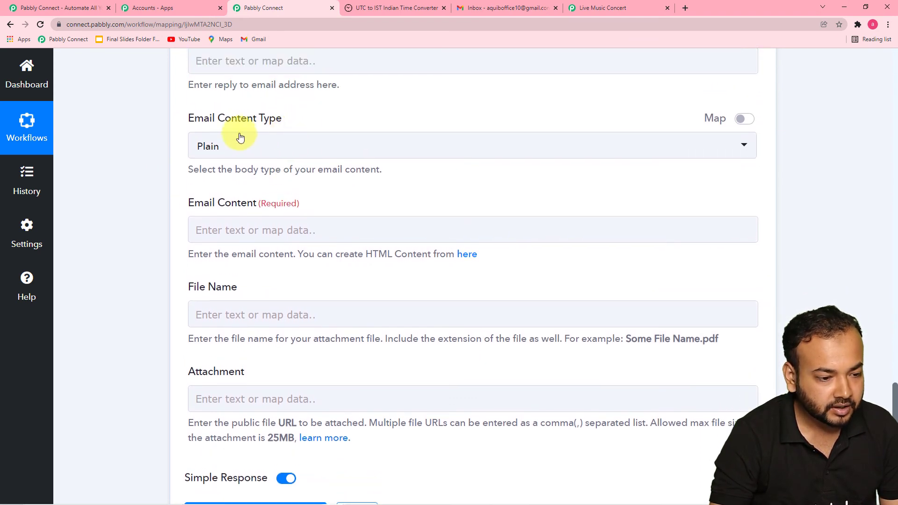
pyautogui.click(287, 156)
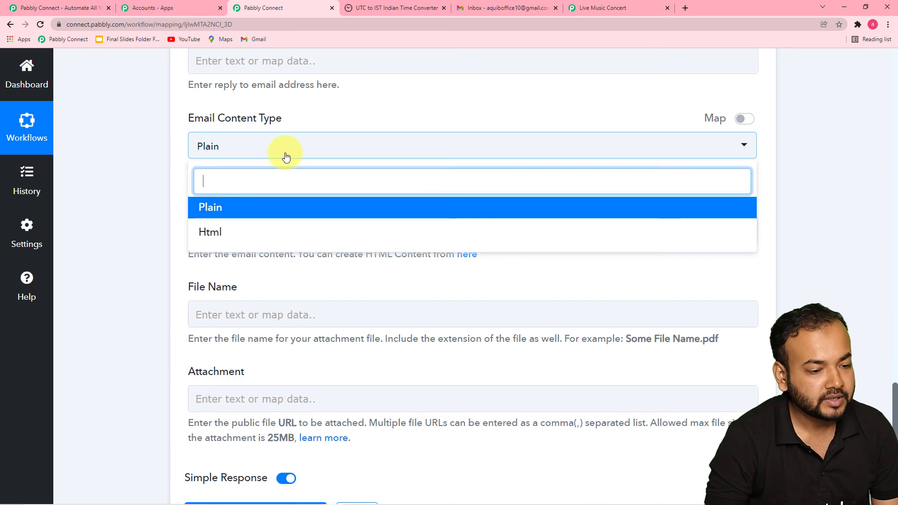
pyautogui.click(228, 215)
pyautogui.scroll(-2, 163, 167)
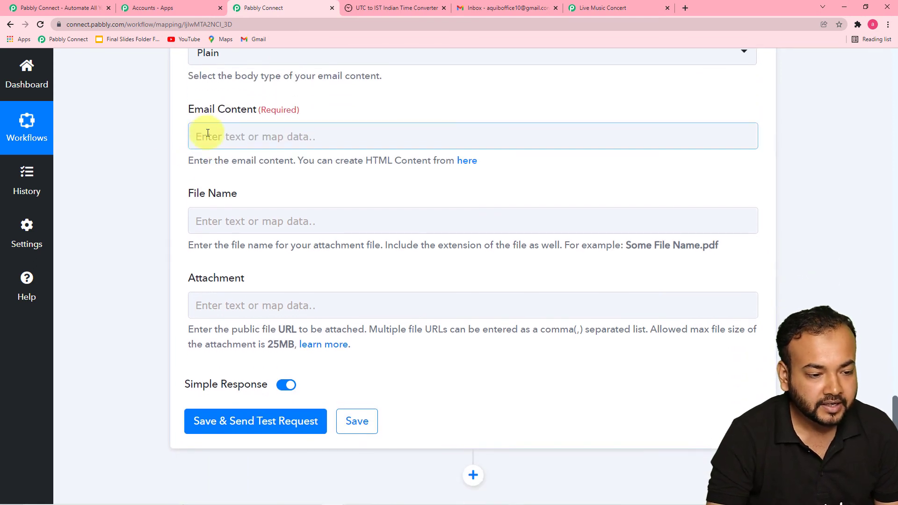
pyautogui.click(273, 133)
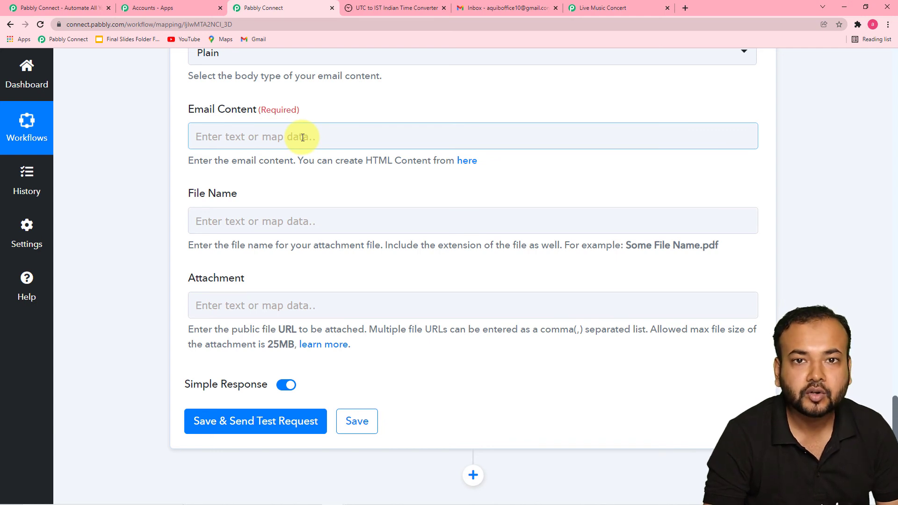
# Attach the QR.io step's Png output to the reminder email
pyautogui.scroll(-1, 286, 190)
pyautogui.click(273, 174)
pyautogui.click(258, 255)
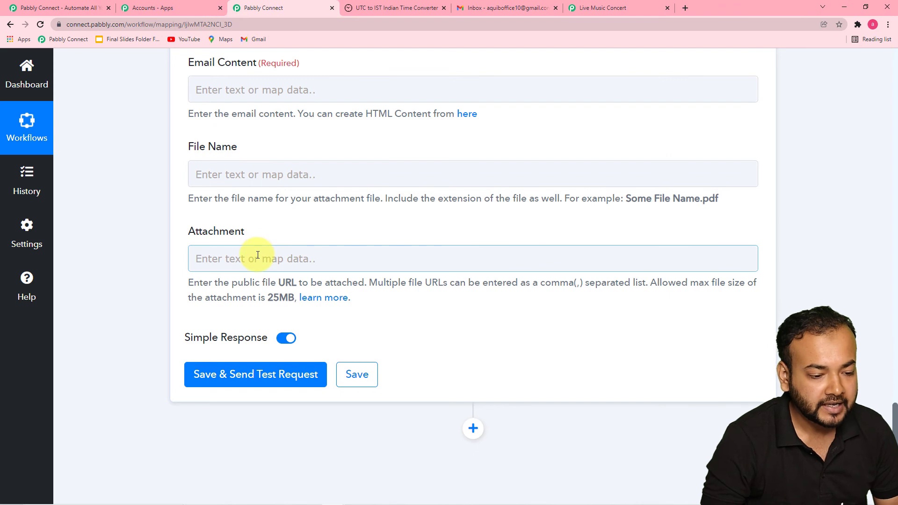
pyautogui.click(258, 255)
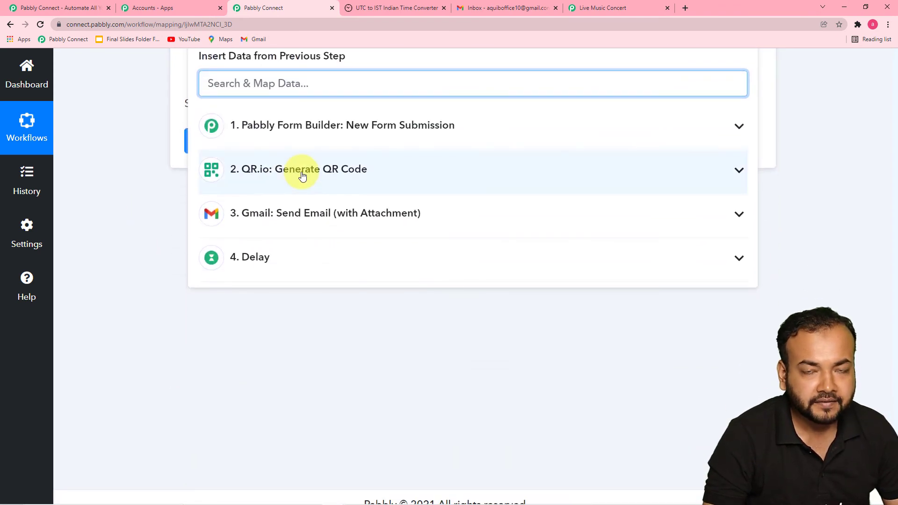
pyautogui.click(302, 176)
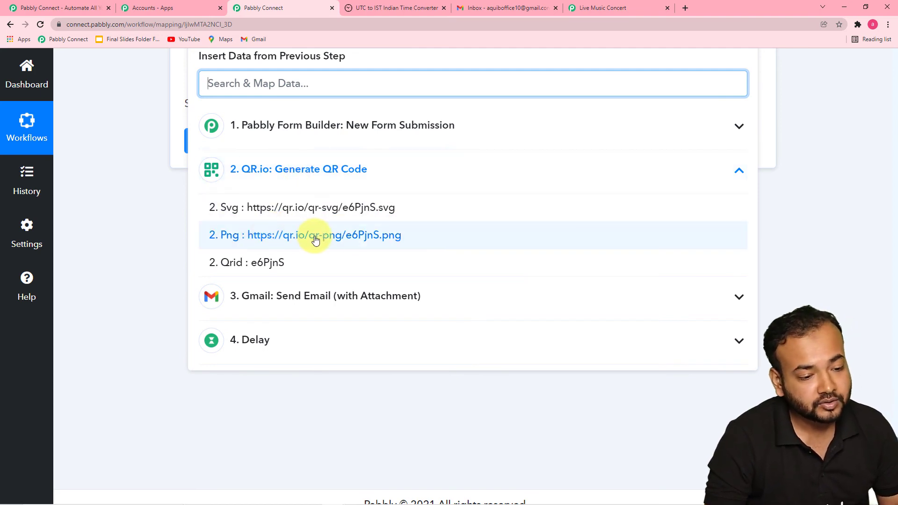
pyautogui.click(270, 237)
pyautogui.scroll(3, 139, 149)
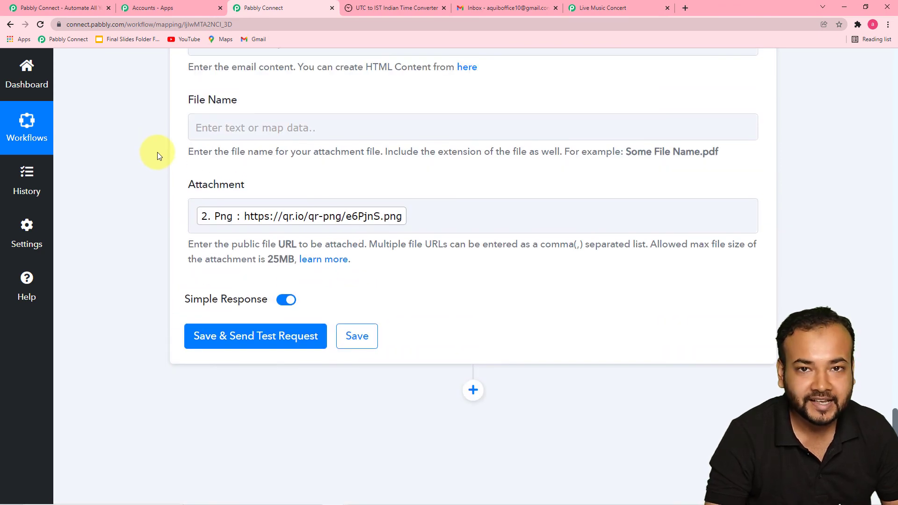
pyautogui.scroll(1, 157, 153)
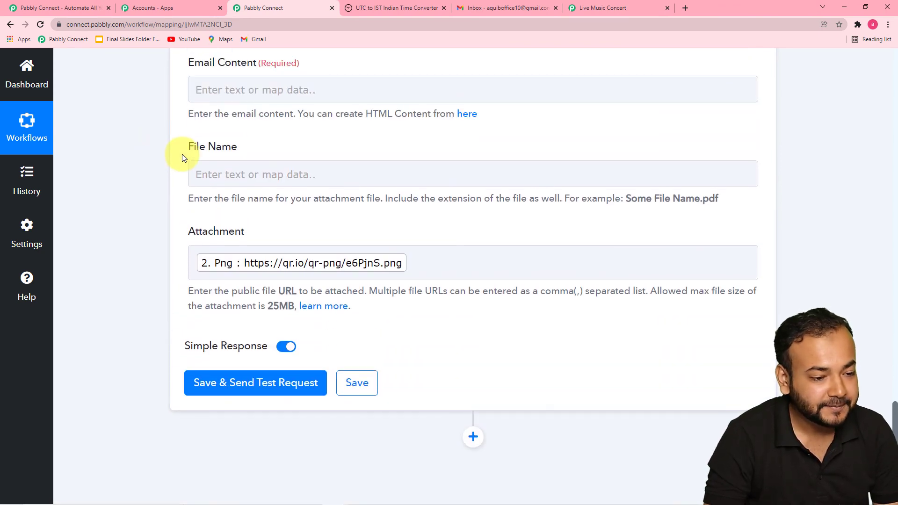
pyautogui.scroll(-1, 159, 163)
# Set the attachment file name to the Form Builder First Name followed by '.png'
pyautogui.click(285, 127)
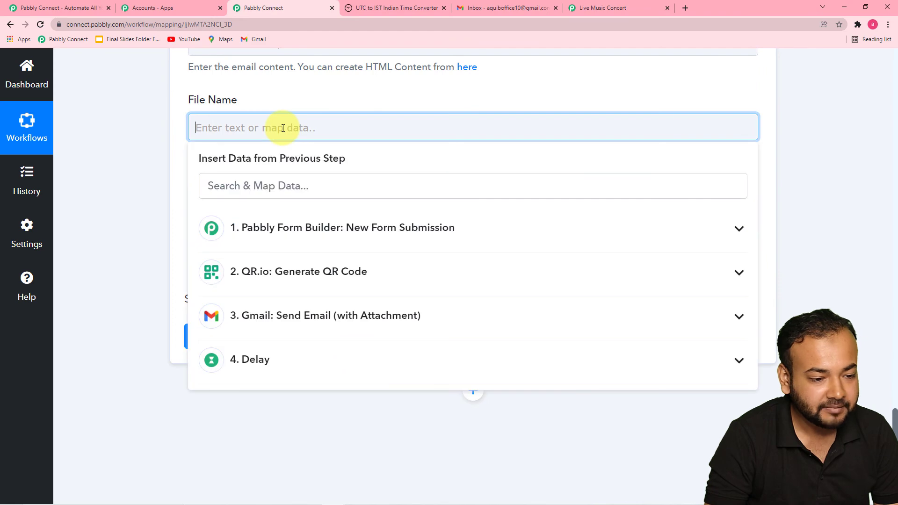
pyautogui.click(287, 227)
pyautogui.scroll(-3, 296, 281)
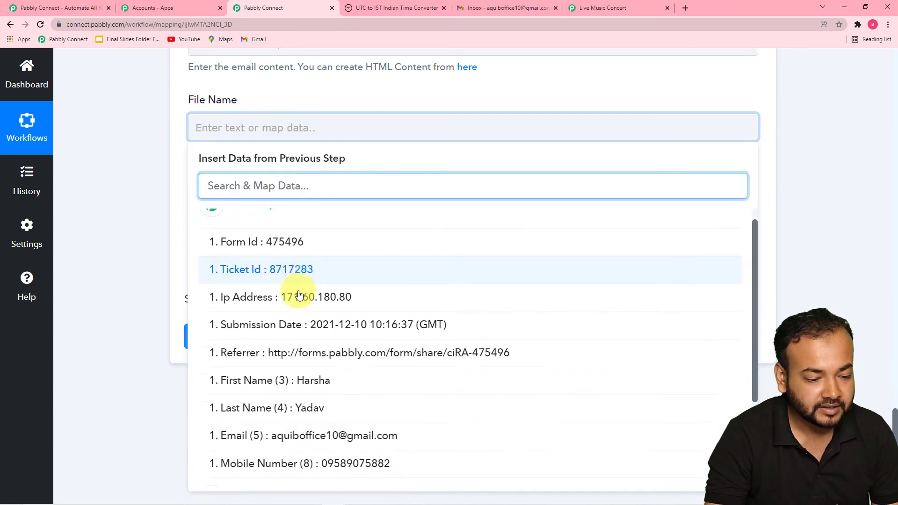
pyautogui.click(303, 308)
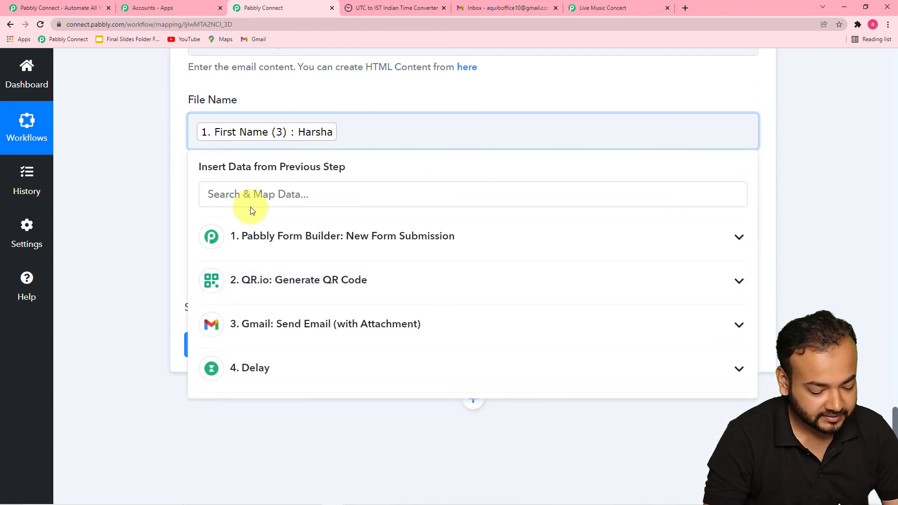
pyautogui.write('.png')
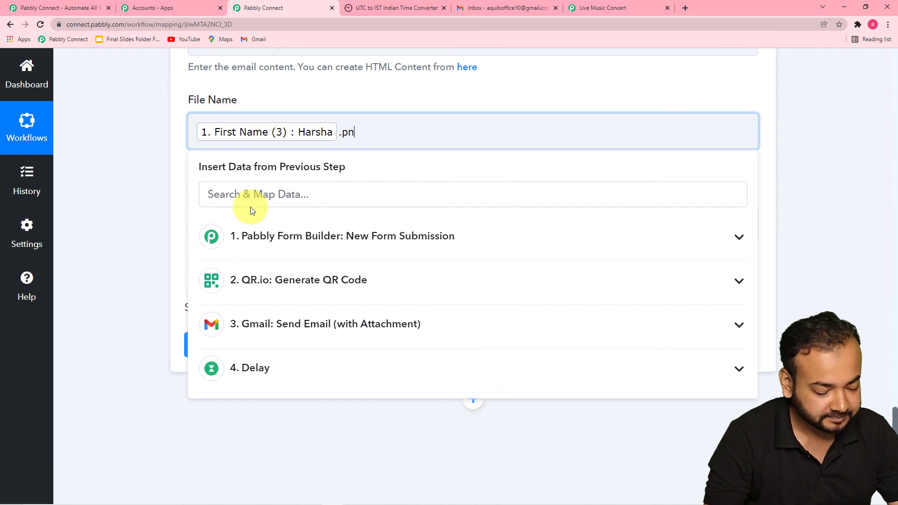
pyautogui.click(175, 146)
pyautogui.scroll(2, 191, 166)
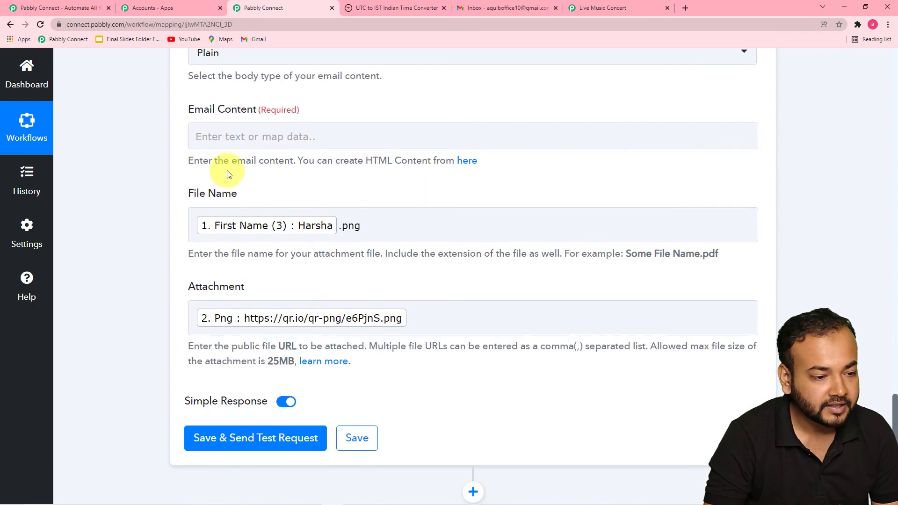
# Paste the reminder message into Email Content with First Name and Last Name tokens after 'Dear'
pyautogui.click(309, 136)
pyautogui.write('Dear , This is to remind you that you have registered for the music Concert to attend tomorrow. See you there. Please remember to bring the QR code attached. Regards, Team Pabbly.')
pyautogui.click(105, 128)
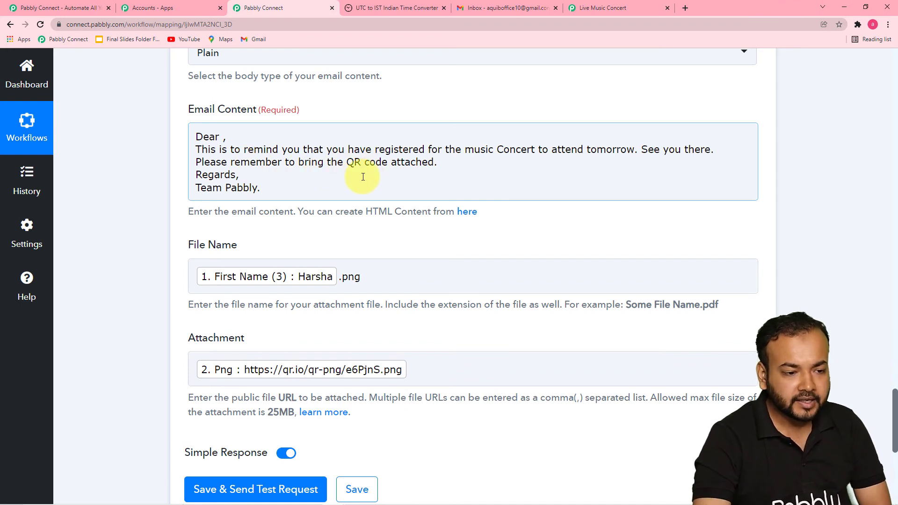
pyautogui.click(222, 138)
pyautogui.scroll(-1, 309, 260)
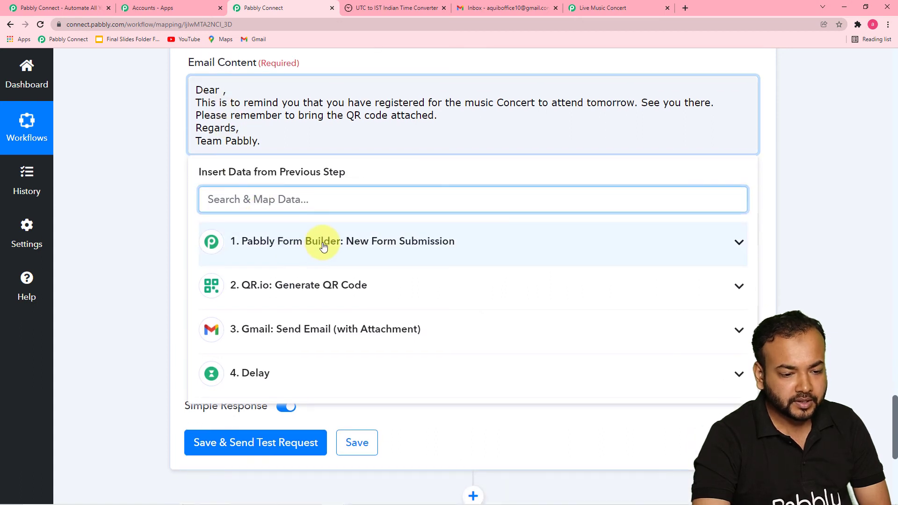
pyautogui.click(307, 245)
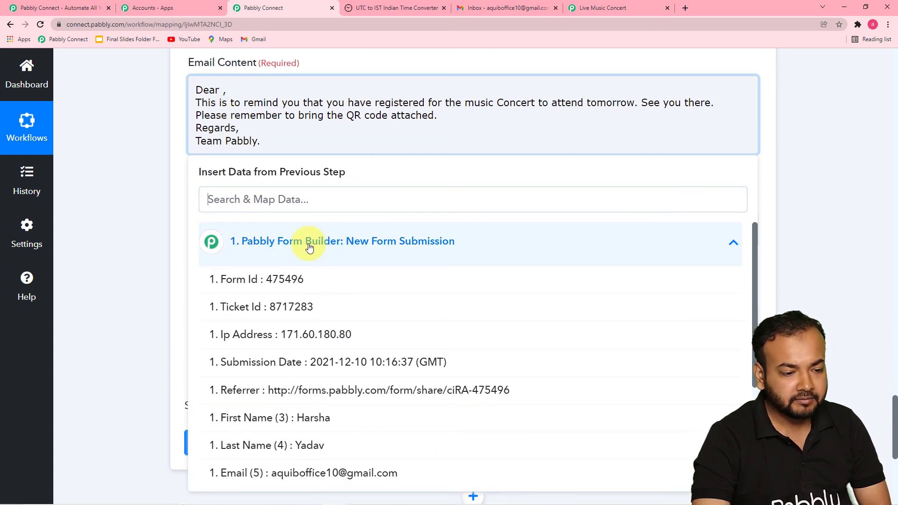
pyautogui.scroll(-1, 309, 337)
pyautogui.click(311, 368)
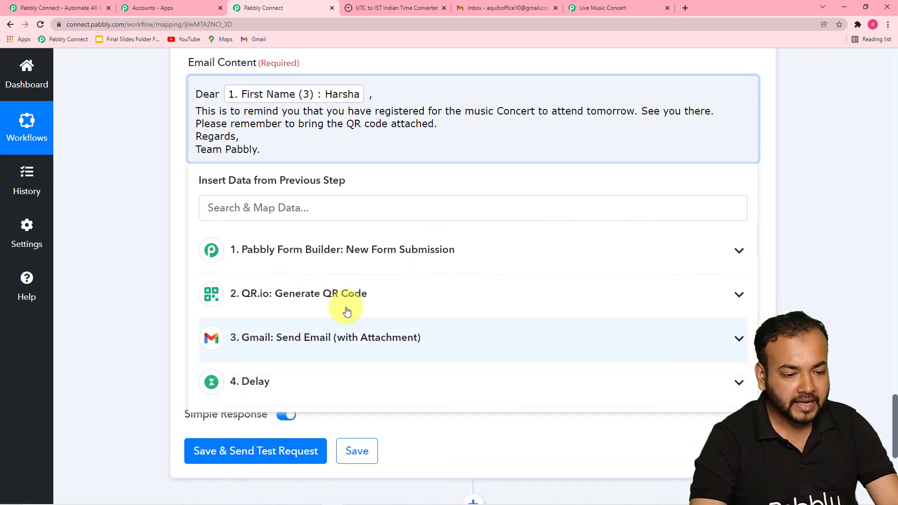
pyautogui.click(352, 267)
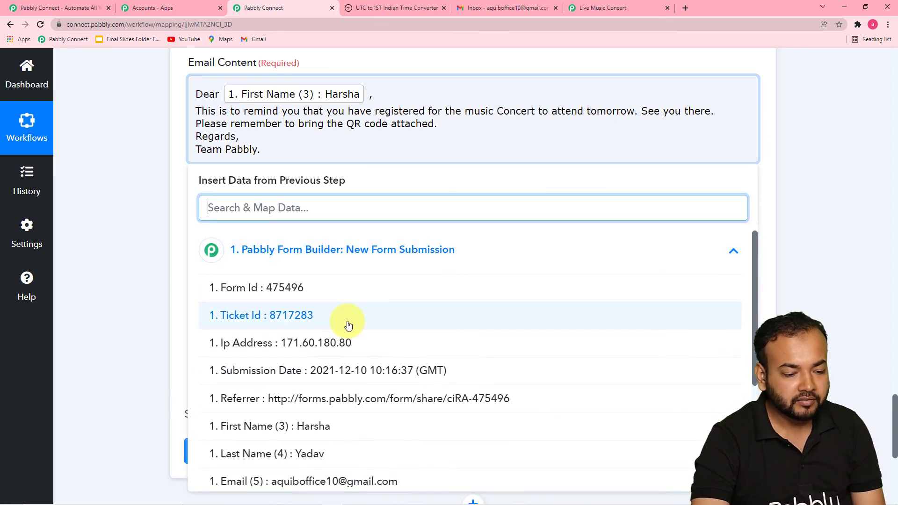
pyautogui.scroll(-2, 344, 320)
pyautogui.click(321, 358)
# Save the reminder email step and send a test request
pyautogui.click(145, 199)
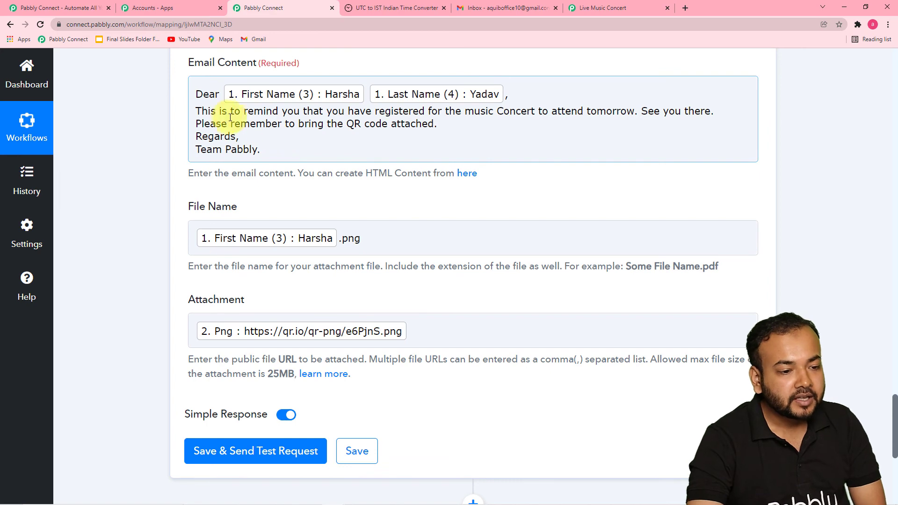
pyautogui.scroll(-3, 257, 240)
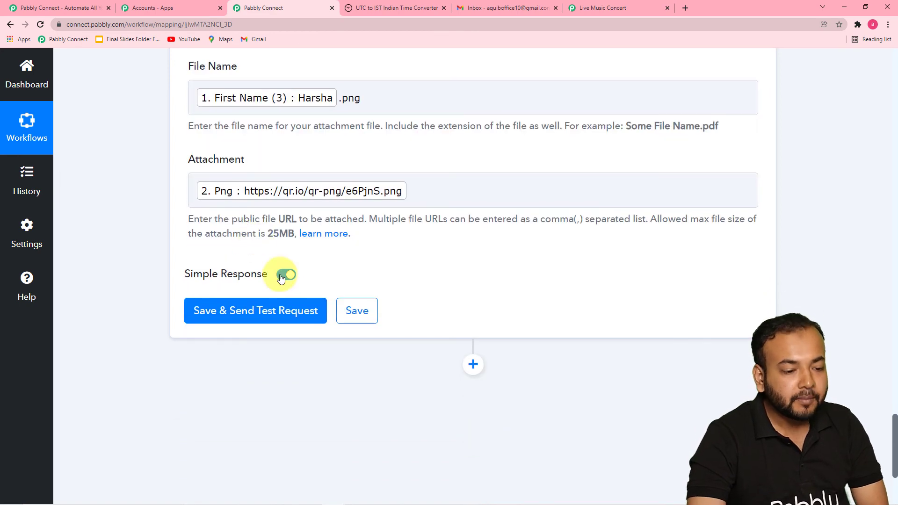
pyautogui.click(226, 323)
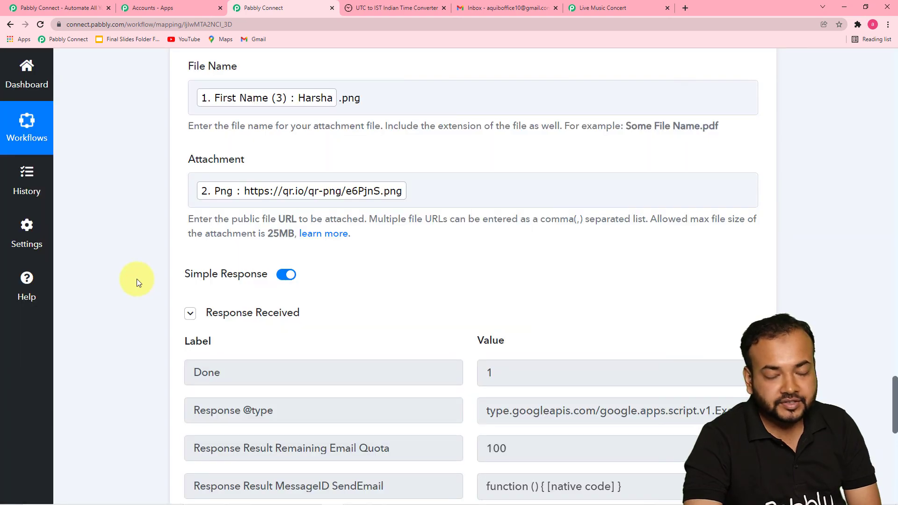
# Check the test response shows Status sent and 100 remaining email quota, then go to Gmail
pyautogui.scroll(-5, 137, 279)
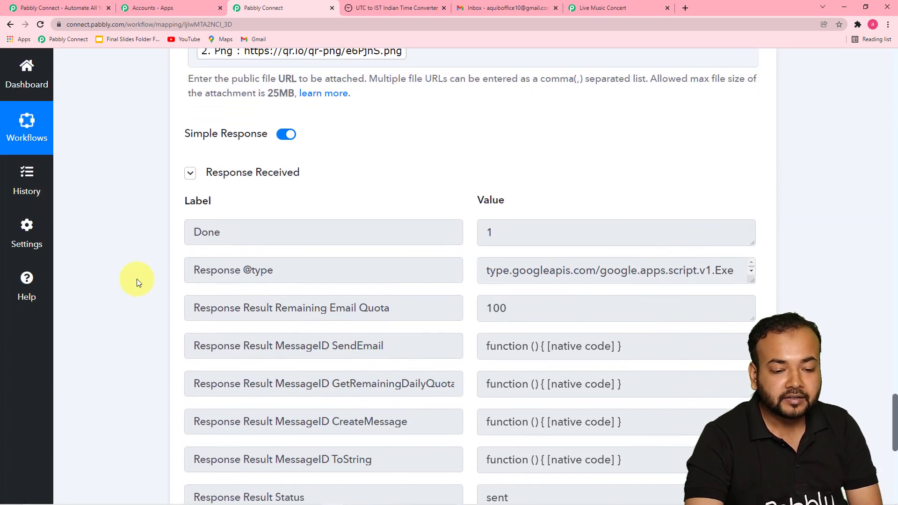
pyautogui.scroll(-1, 136, 279)
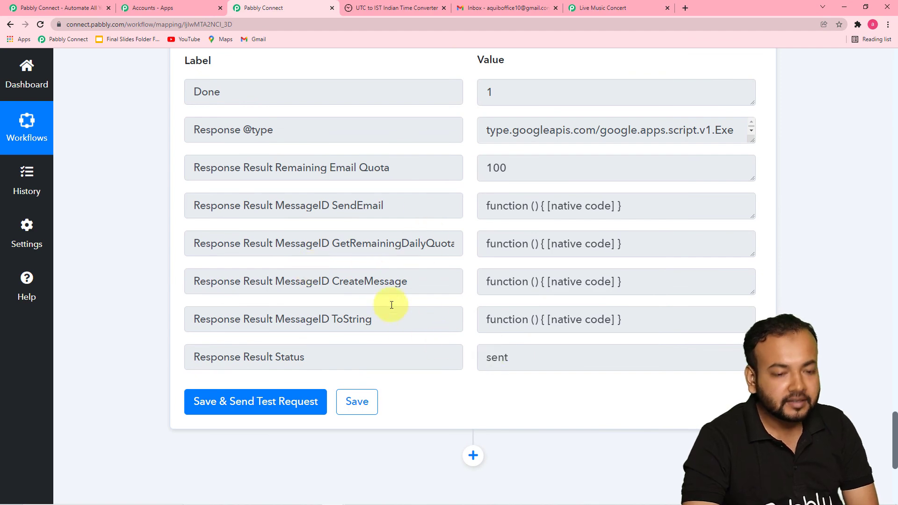
pyautogui.click(482, 17)
# Refresh Gmail, open the 'Reminder for New Year Concert' email, and return to Pabbly Connect
pyautogui.click(239, 111)
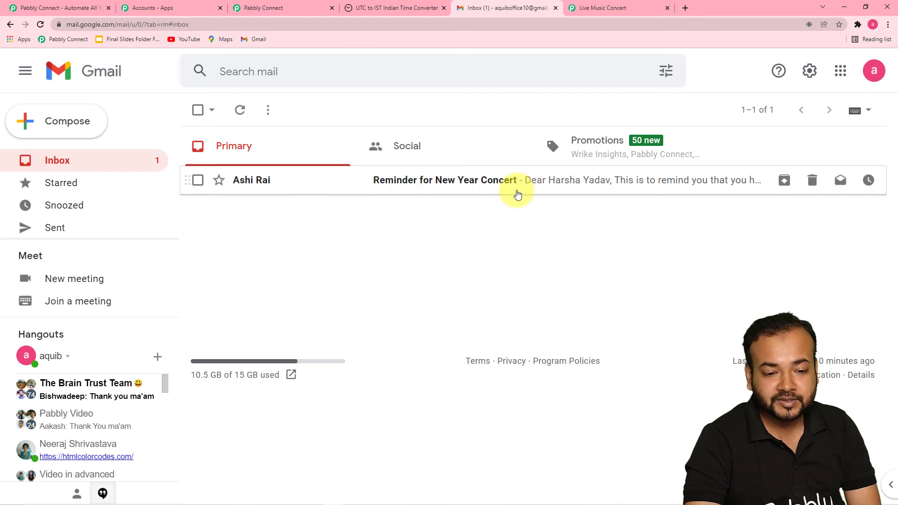
pyautogui.click(490, 183)
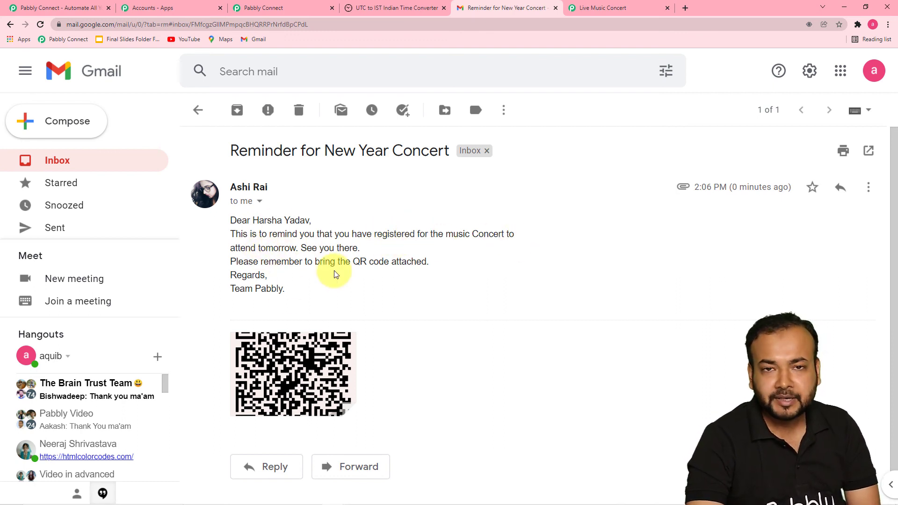
pyautogui.click(266, 8)
pyautogui.scroll(5, 192, 201)
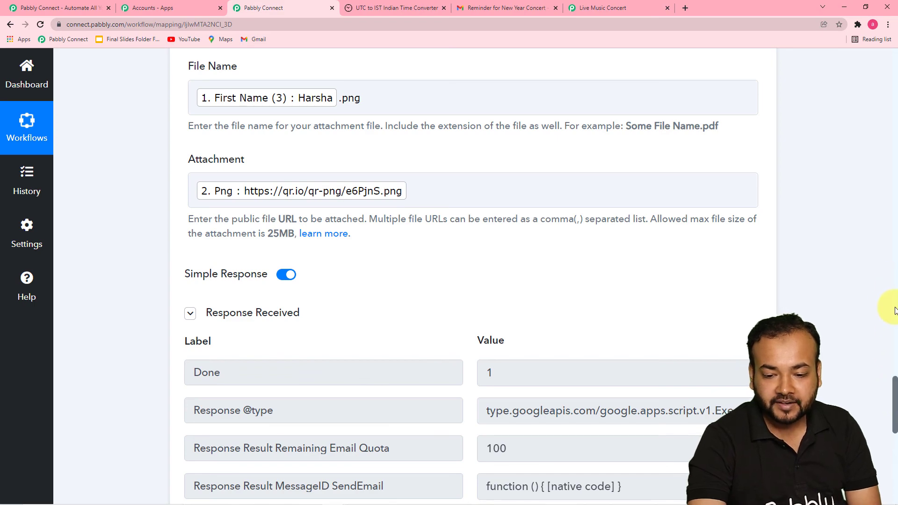
# Expand the Form Builder trigger's captured response data and scroll down to the QR.io, Gmail and Delay cards
pyautogui.moveTo(893, 423); pyautogui.dragTo(887, 99)
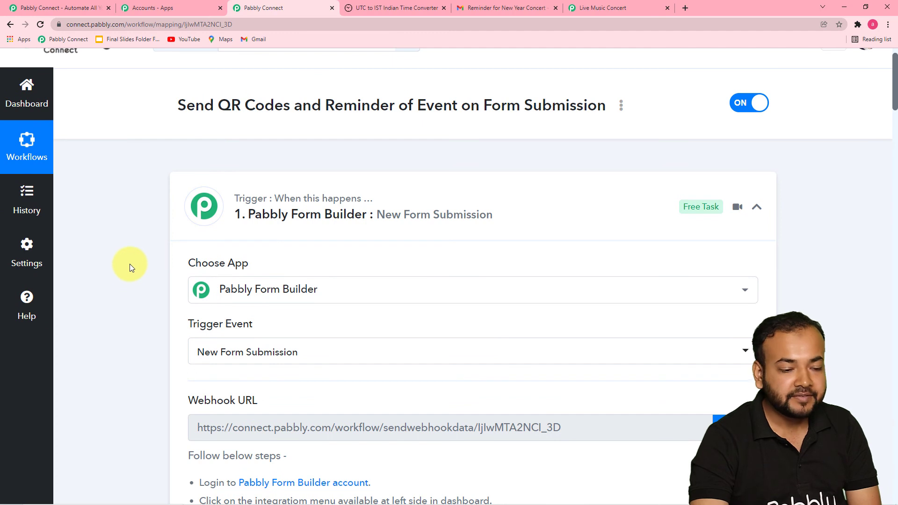
pyautogui.scroll(-2, 141, 288)
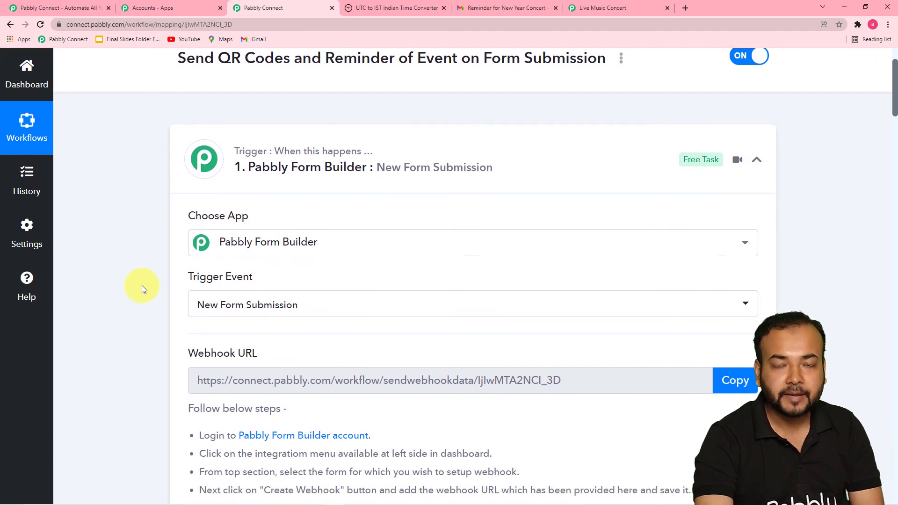
pyautogui.scroll(-1, 142, 286)
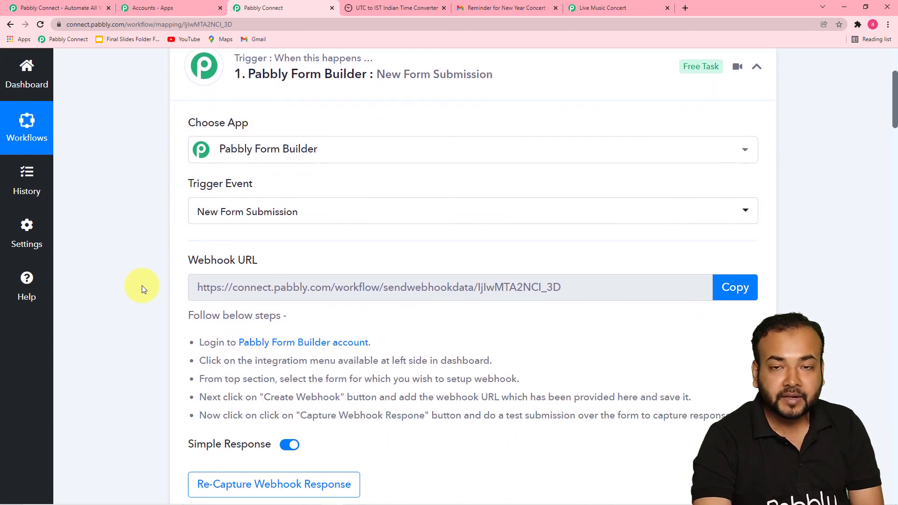
pyautogui.scroll(-1, 142, 288)
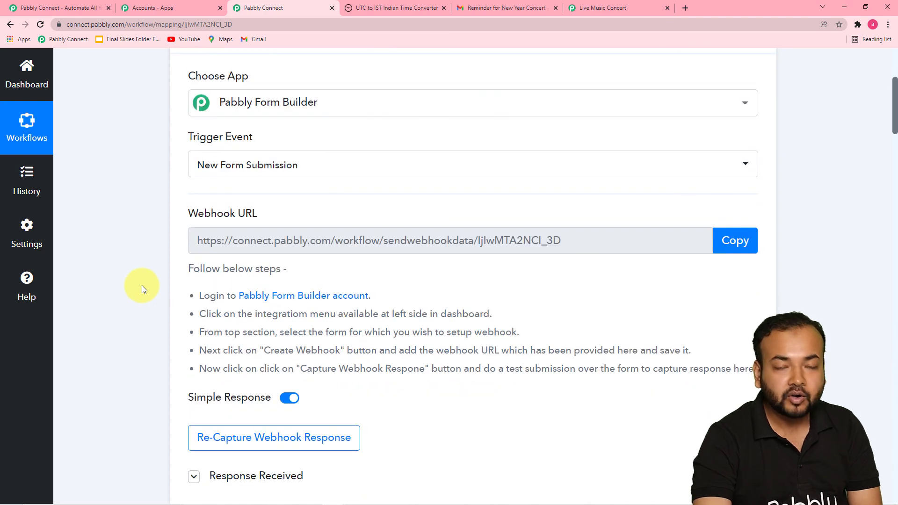
pyautogui.scroll(-1, 142, 289)
pyautogui.scroll(-3, 141, 286)
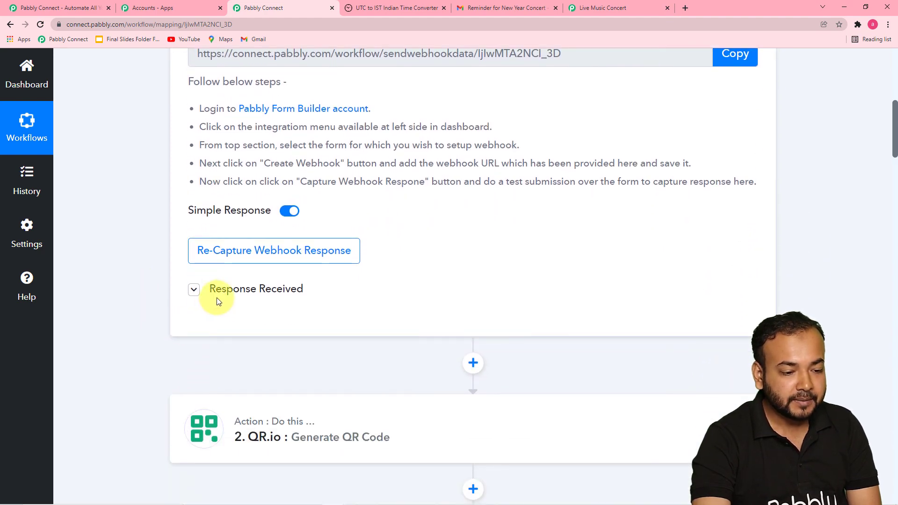
pyautogui.click(220, 295)
pyautogui.scroll(-4, 170, 283)
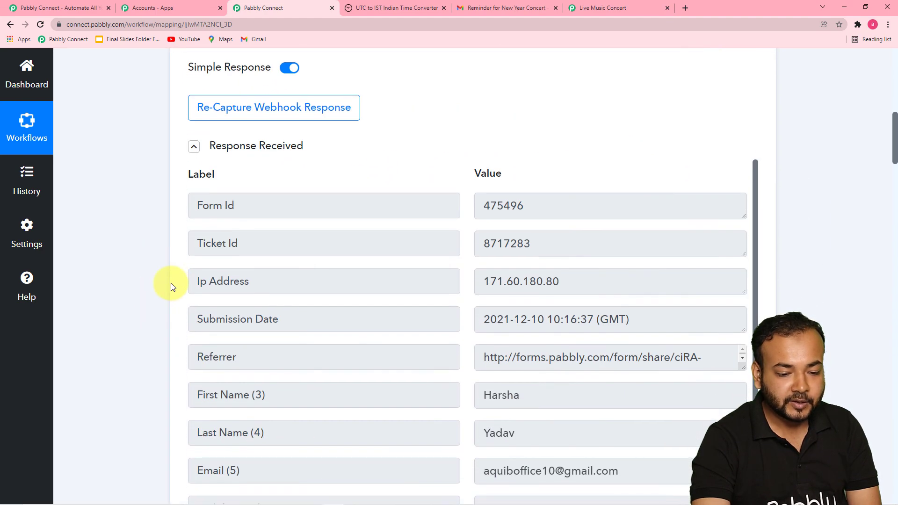
pyautogui.scroll(-7, 131, 297)
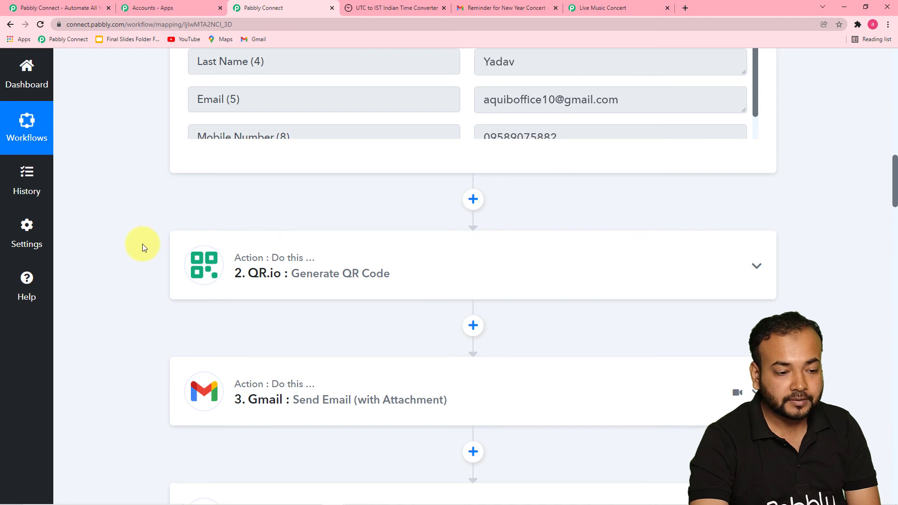
pyautogui.scroll(-4, 131, 249)
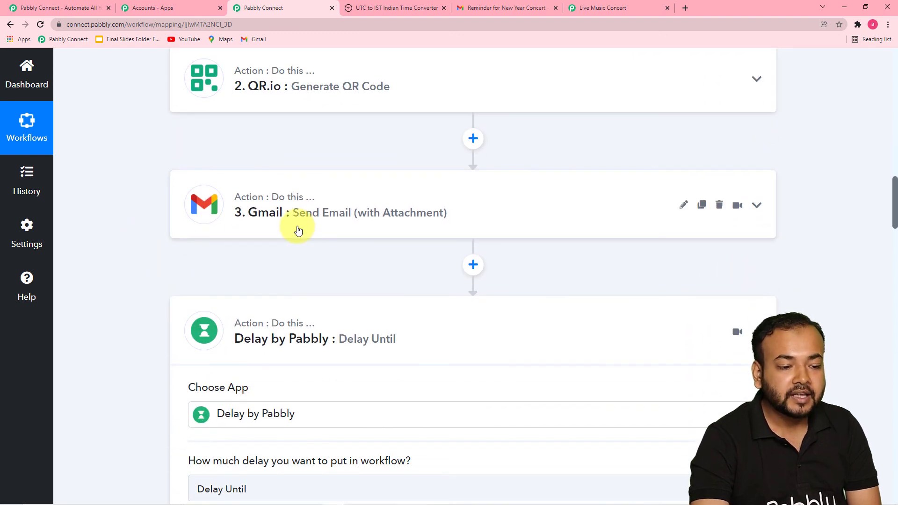
# Expand the Gmail Send Email (with Attachment) step and review its settings
pyautogui.click(297, 230)
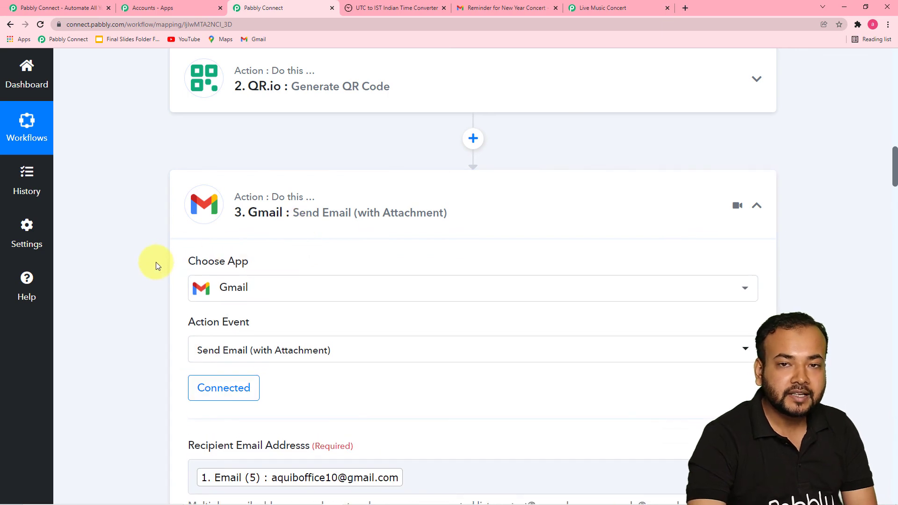
pyautogui.scroll(-2, 155, 262)
pyautogui.scroll(-4, 156, 262)
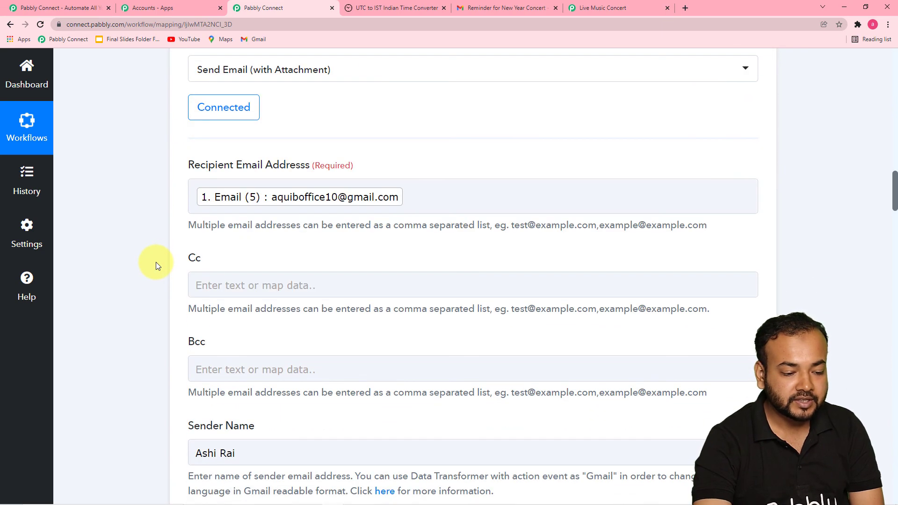
pyautogui.scroll(-4, 155, 262)
pyautogui.scroll(-10, 158, 268)
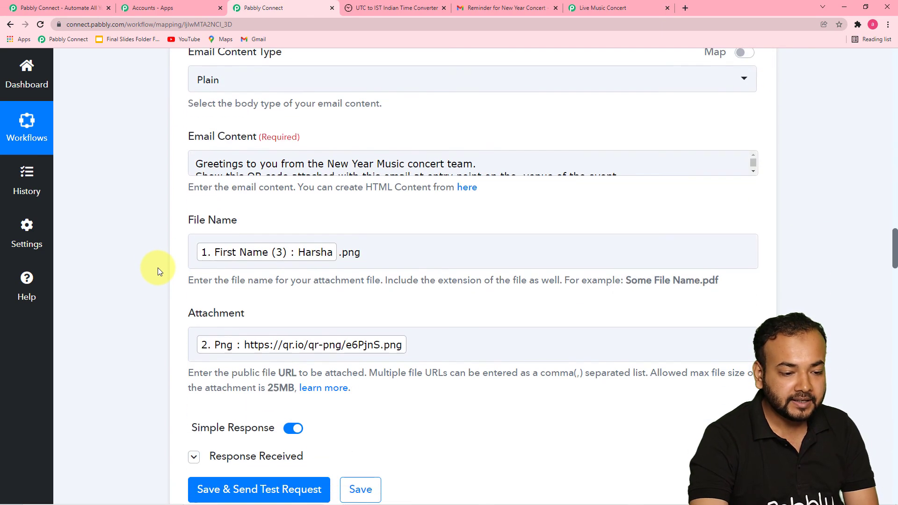
pyautogui.scroll(-4, 118, 273)
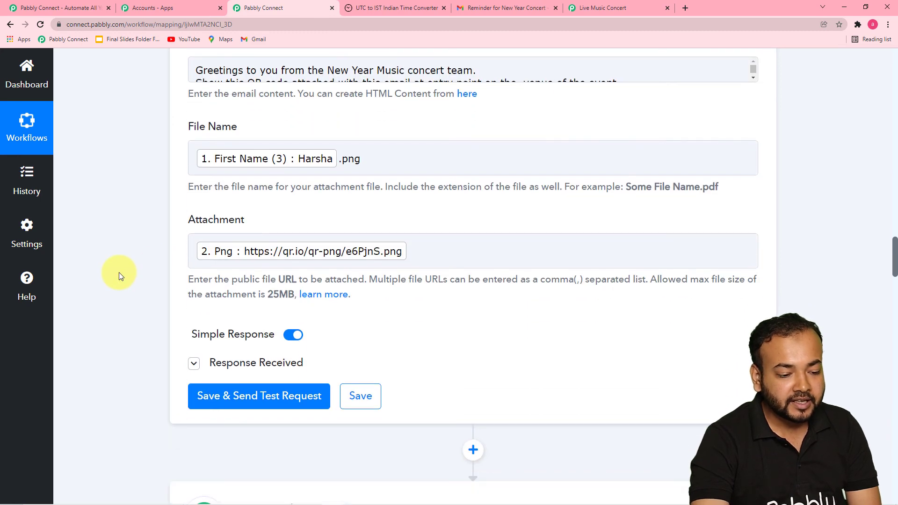
pyautogui.scroll(-7, 130, 293)
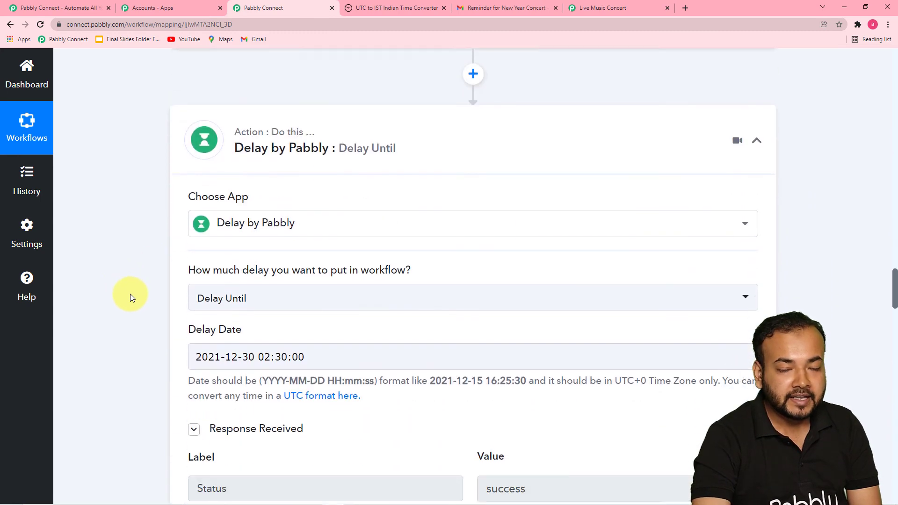
pyautogui.scroll(6, 130, 293)
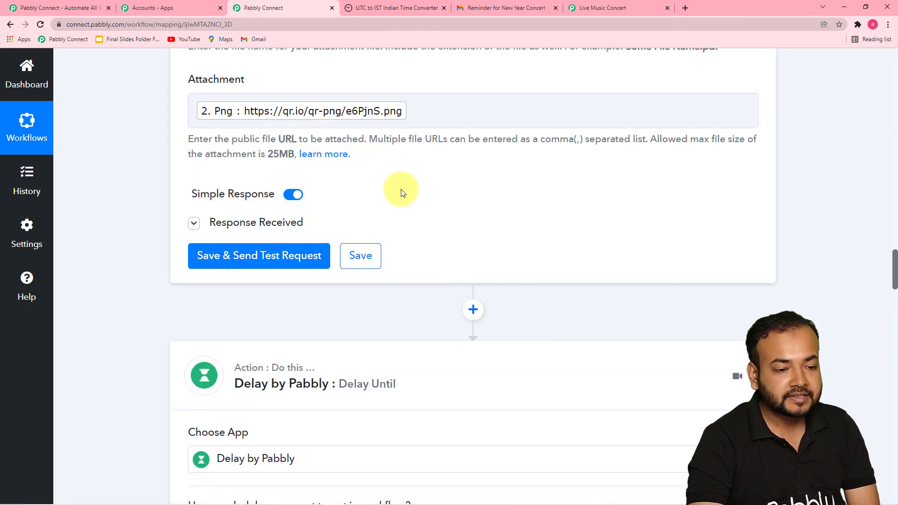
pyautogui.scroll(4, 431, 196)
pyautogui.scroll(-5, 435, 205)
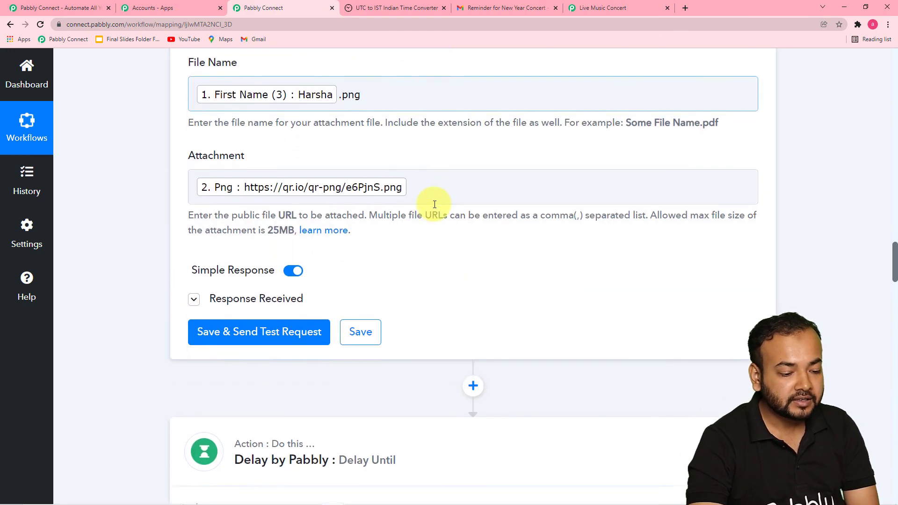
pyautogui.scroll(10, 435, 205)
pyautogui.scroll(11, 435, 205)
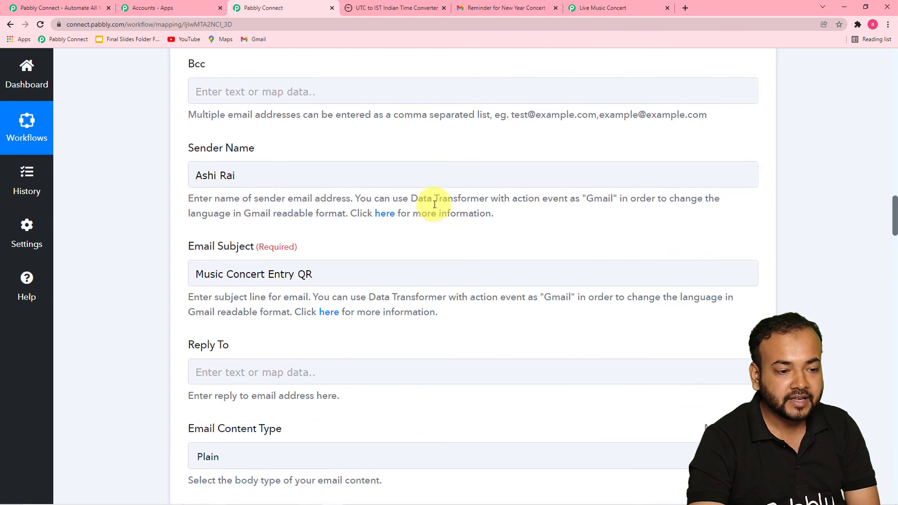
pyautogui.scroll(7, 434, 207)
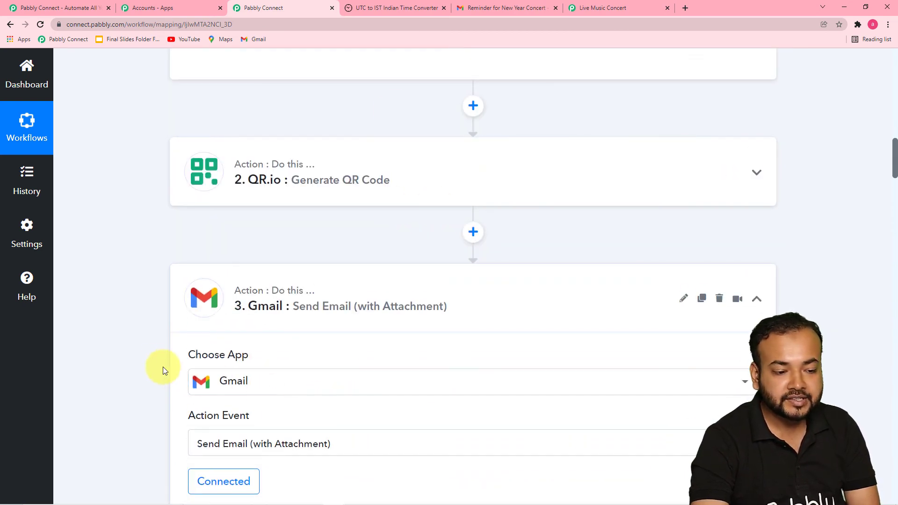
pyautogui.scroll(-5, 145, 347)
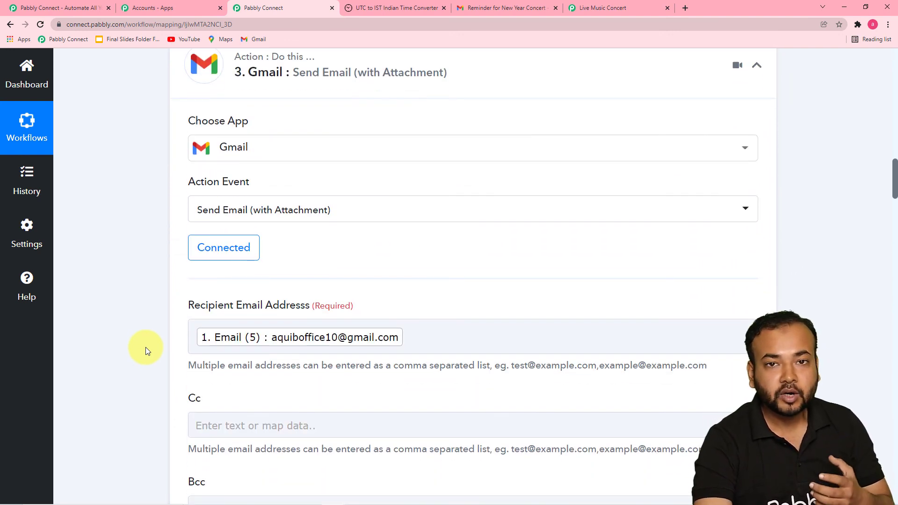
pyautogui.scroll(-2, 145, 347)
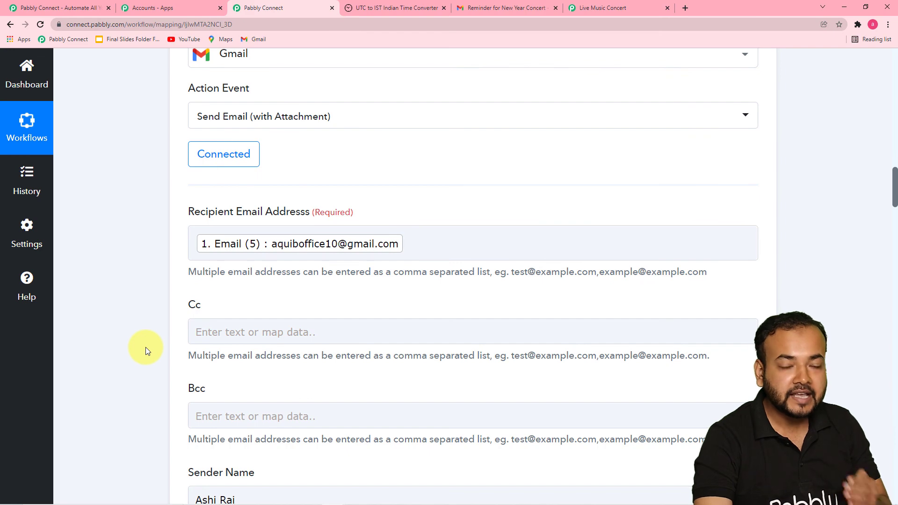
pyautogui.scroll(-2, 145, 347)
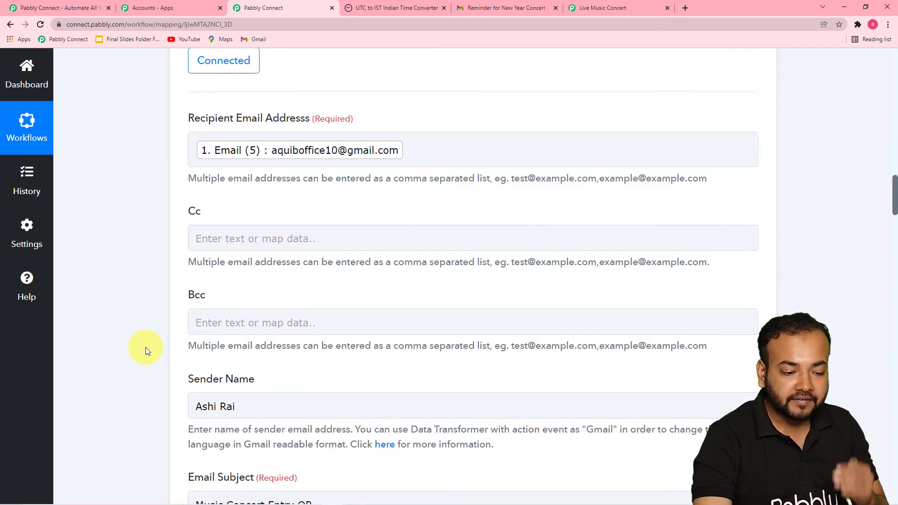
pyautogui.scroll(-5, 145, 347)
pyautogui.scroll(-11, 149, 363)
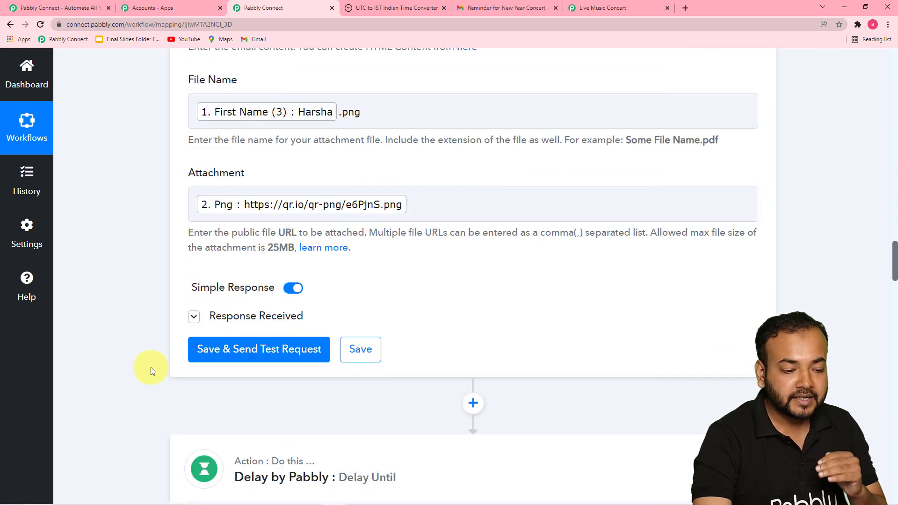
pyautogui.scroll(-9, 151, 367)
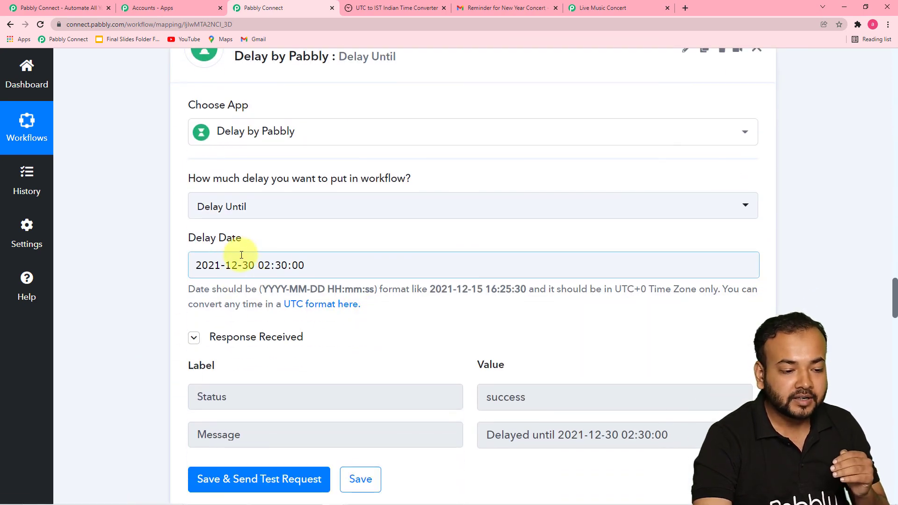
pyautogui.scroll(-2, 260, 256)
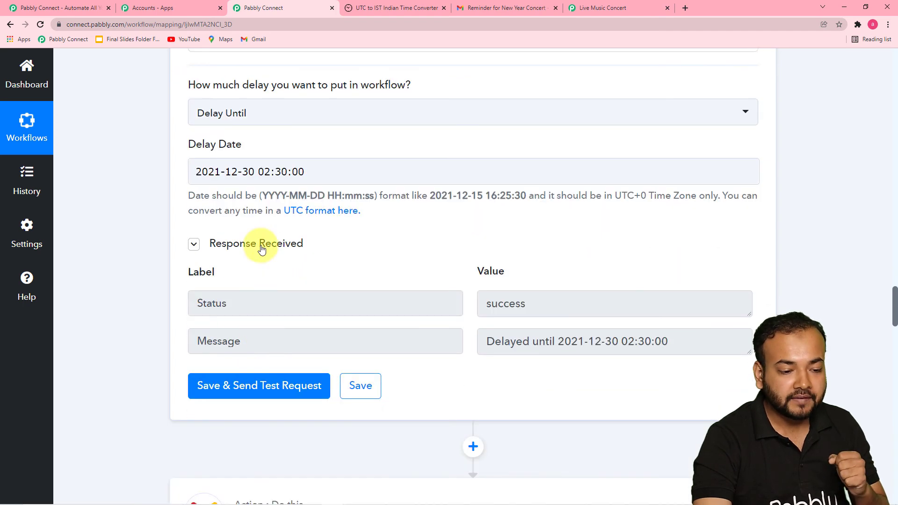
pyautogui.scroll(-6, 274, 282)
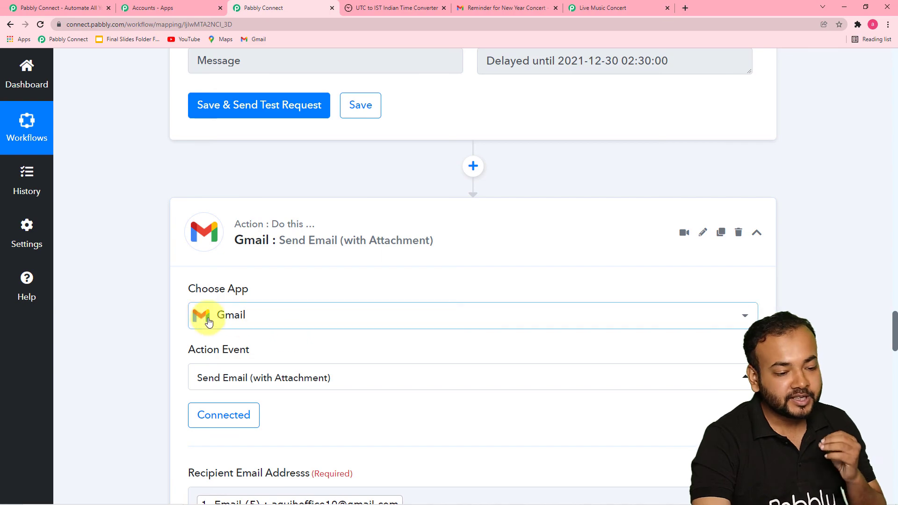
pyautogui.scroll(-11, 171, 363)
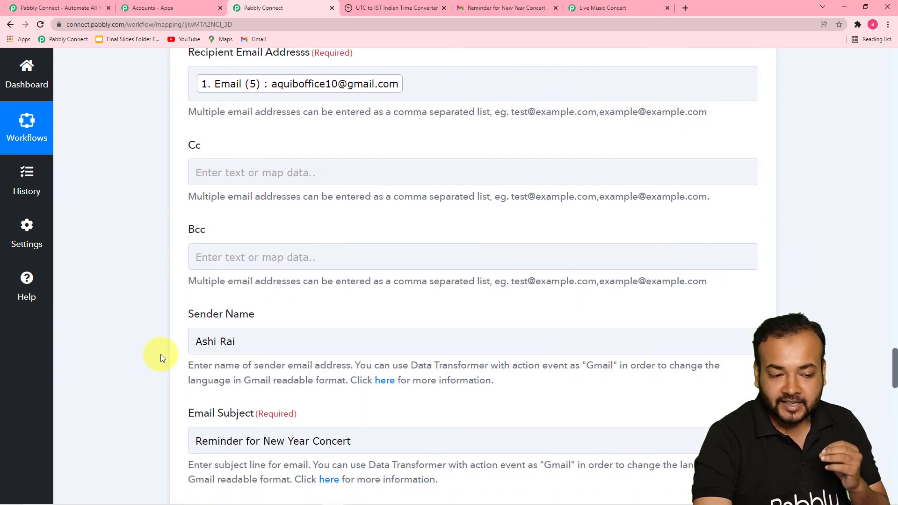
pyautogui.scroll(-4, 154, 352)
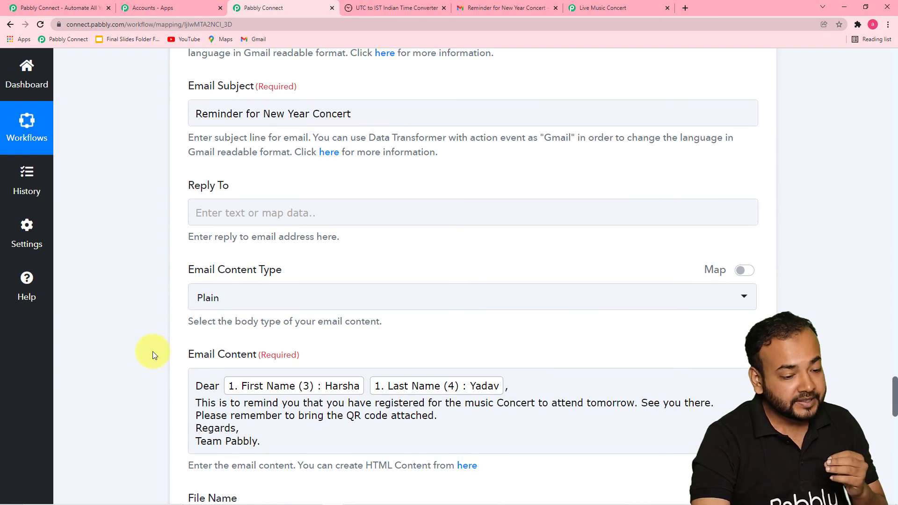
pyautogui.scroll(-3, 153, 351)
pyautogui.scroll(-13, 152, 352)
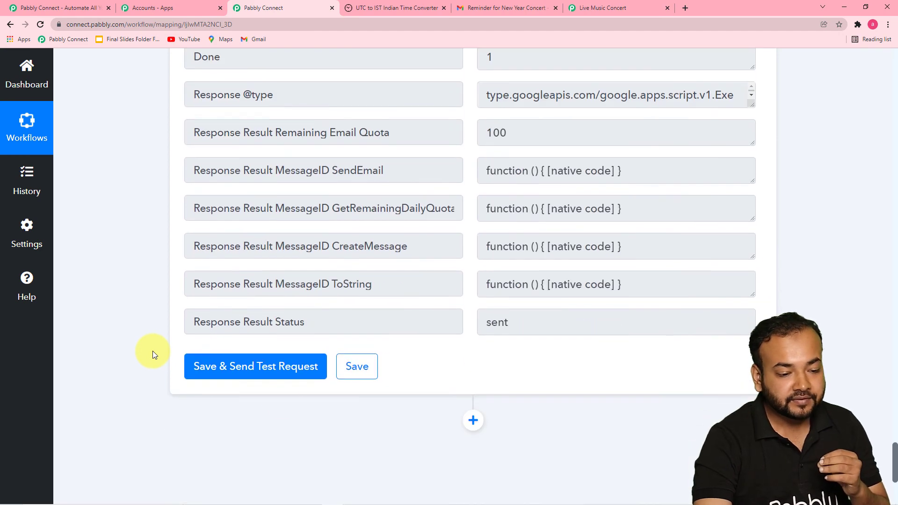
pyautogui.click(356, 364)
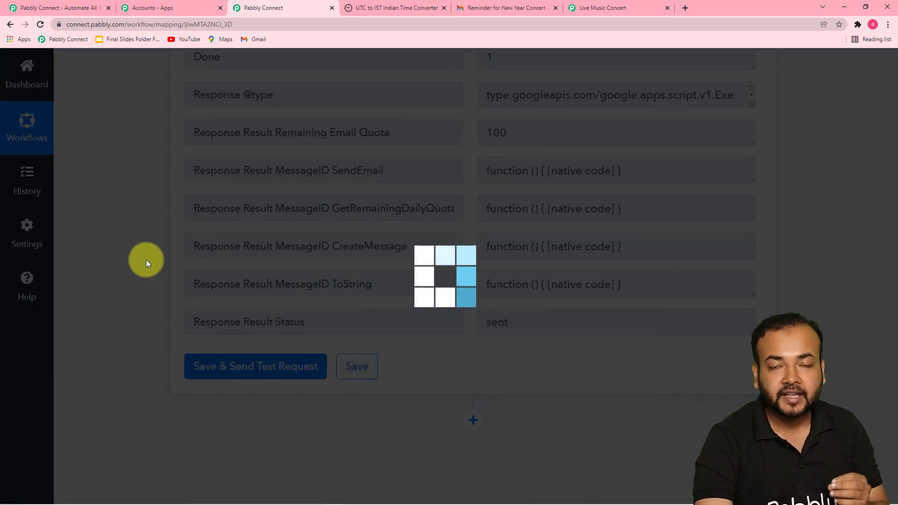